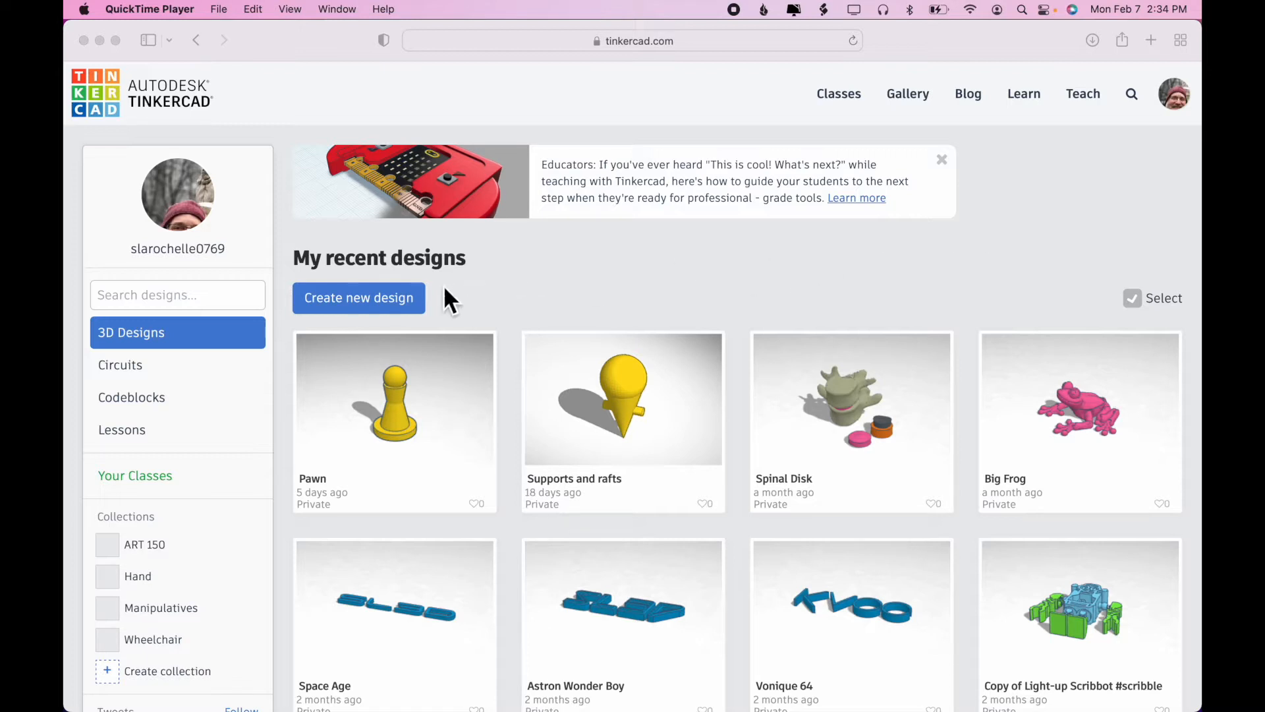
# Create a new 3D design and import 3D_logo.svg from Downloads at 100% scale, centered on the artboard
pyautogui.click(396, 301)
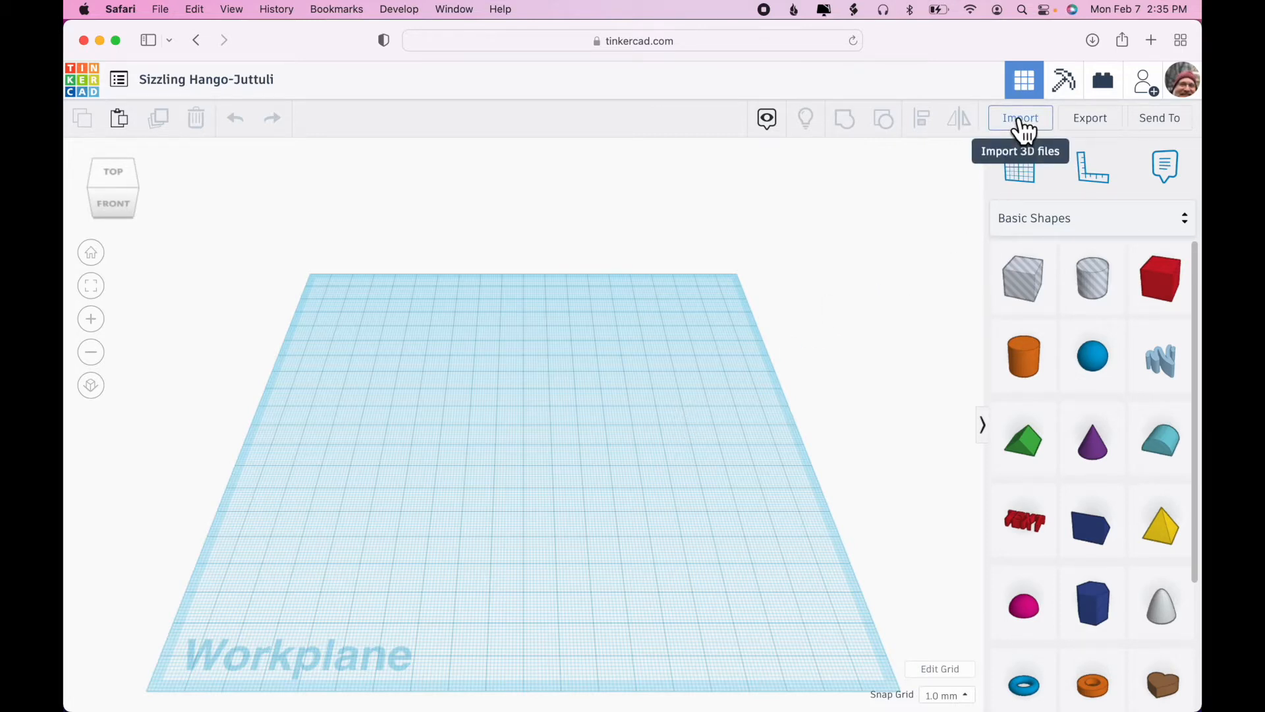
pyautogui.click(1022, 122)
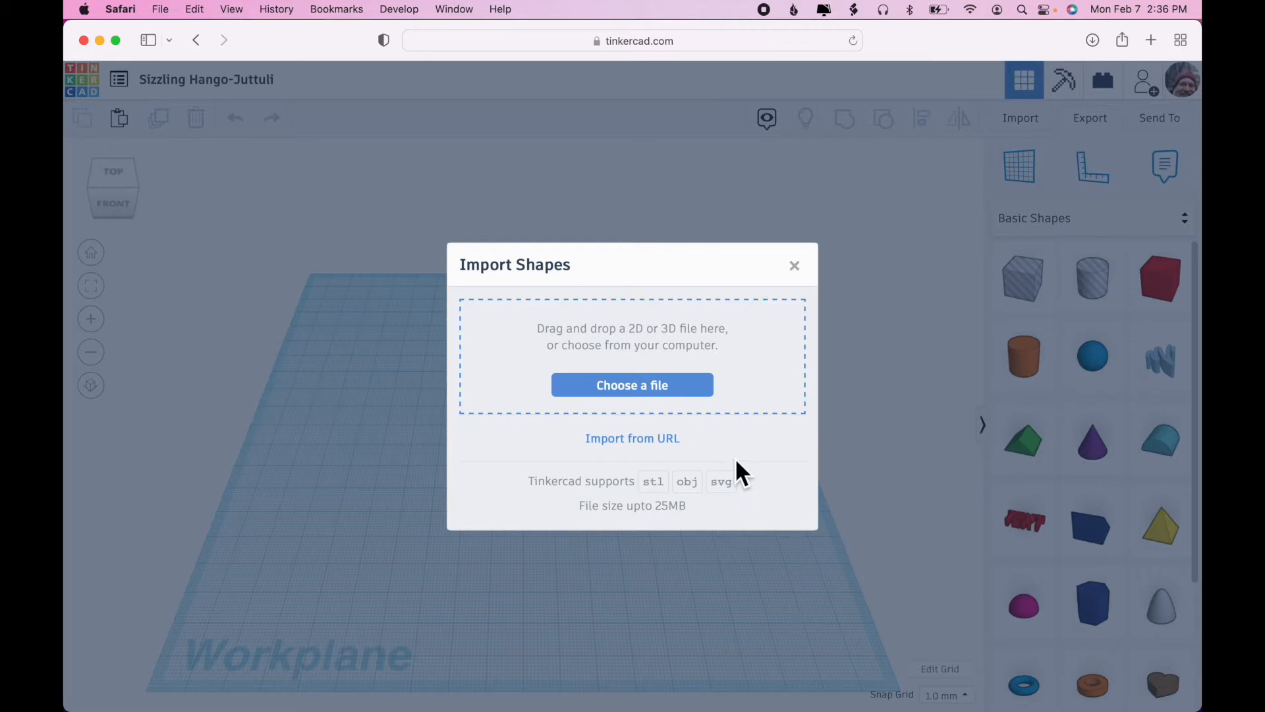
pyautogui.click(673, 390)
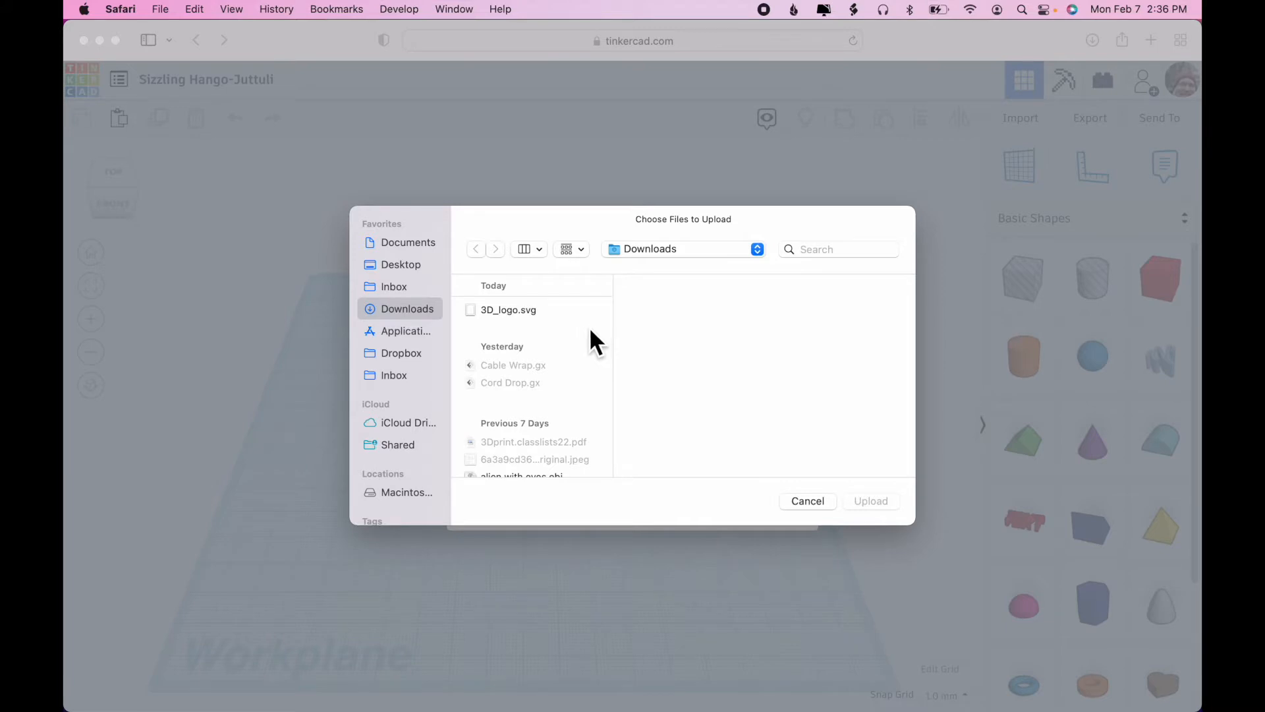
pyautogui.click(502, 318)
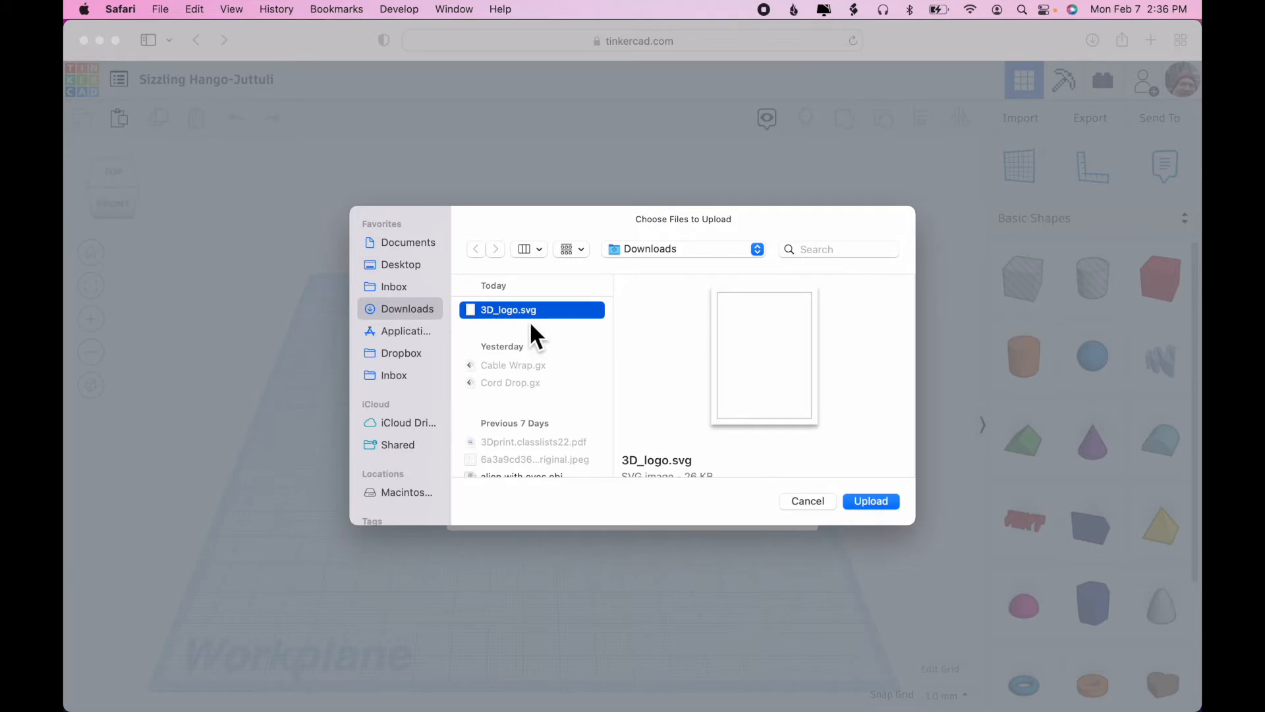
pyautogui.click(872, 502)
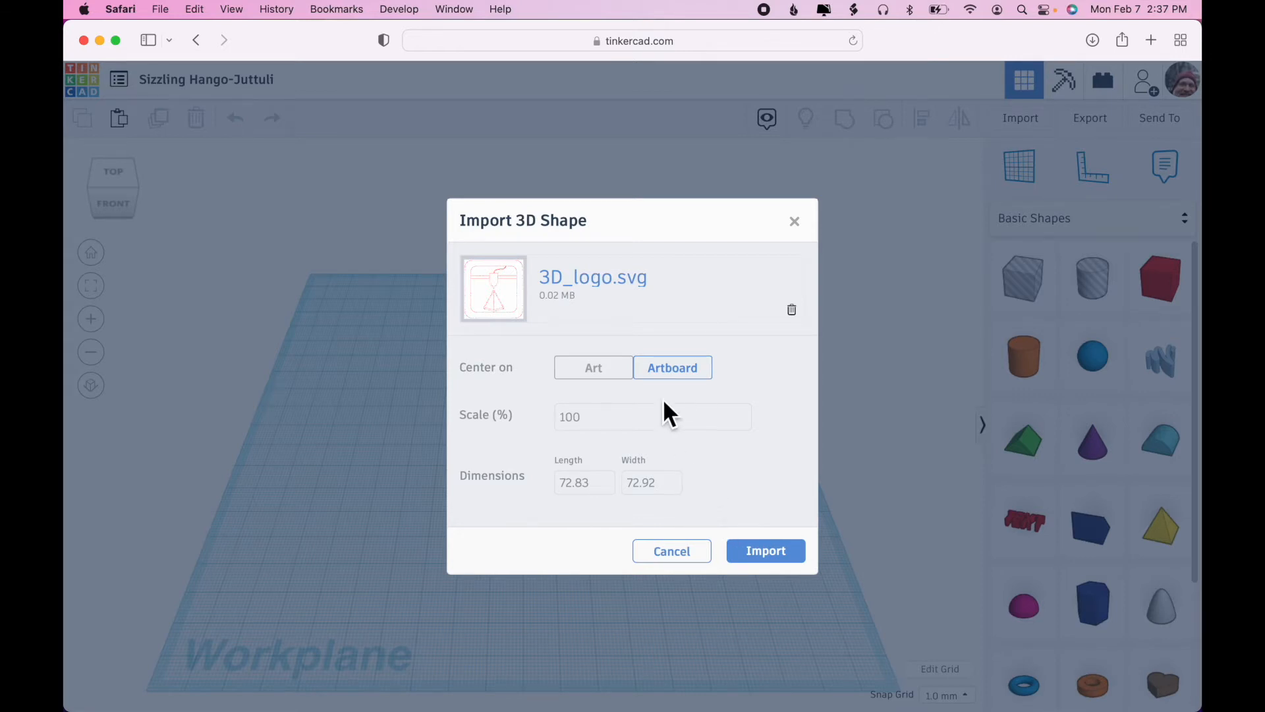
pyautogui.click(765, 557)
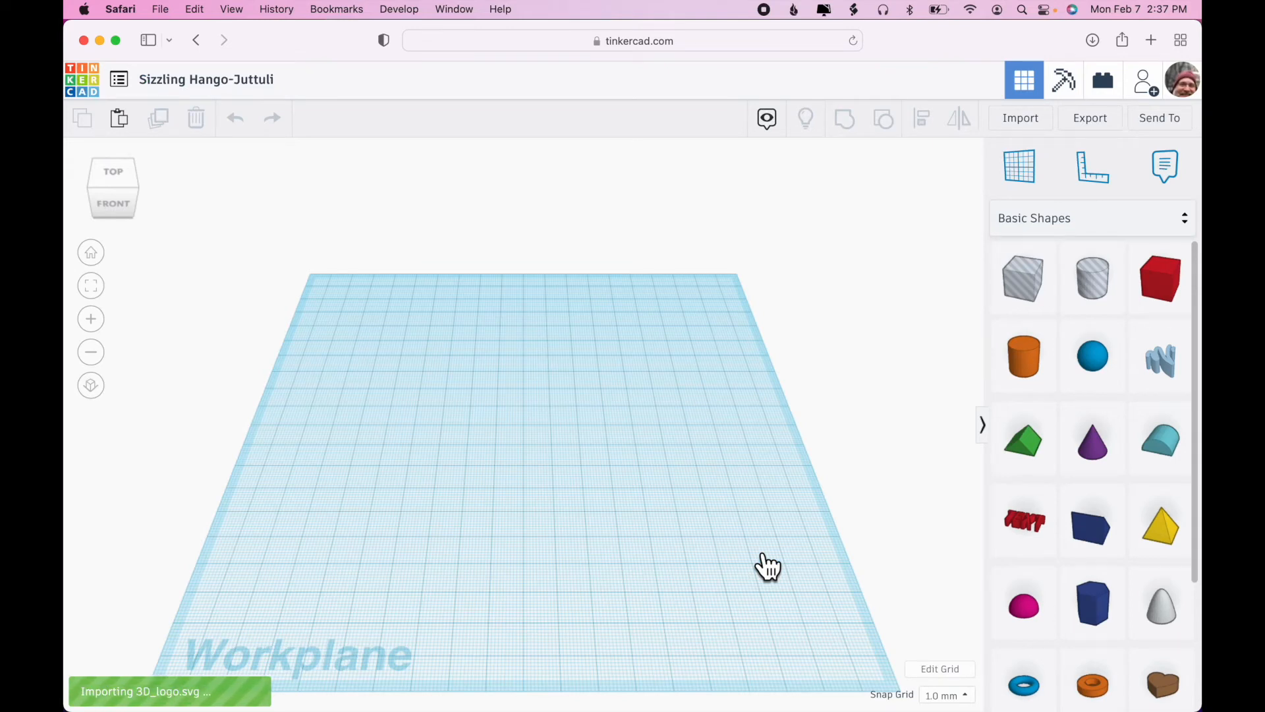
# Try making the imported logo taller and shrinking its footprint to about 59 by 56 mm, and undo both changes
pyautogui.click(734, 553)
pyautogui.moveTo(737, 552)
pyautogui.mouseDown(button='right')
pyautogui.moveTo(735, 598)
pyautogui.moveTo(743, 544)
pyautogui.mouseUp(button='right')
pyautogui.scroll(5, 744, 544)
pyautogui.click(829, 541)
pyautogui.moveTo(830, 546)
pyautogui.mouseDown(button='right')
pyautogui.moveTo(794, 517)
pyautogui.moveTo(720, 500)
pyautogui.moveTo(824, 545)
pyautogui.moveTo(833, 576)
pyautogui.moveTo(876, 562)
pyautogui.moveTo(835, 565)
pyautogui.mouseUp(button='right')
pyautogui.click(701, 559)
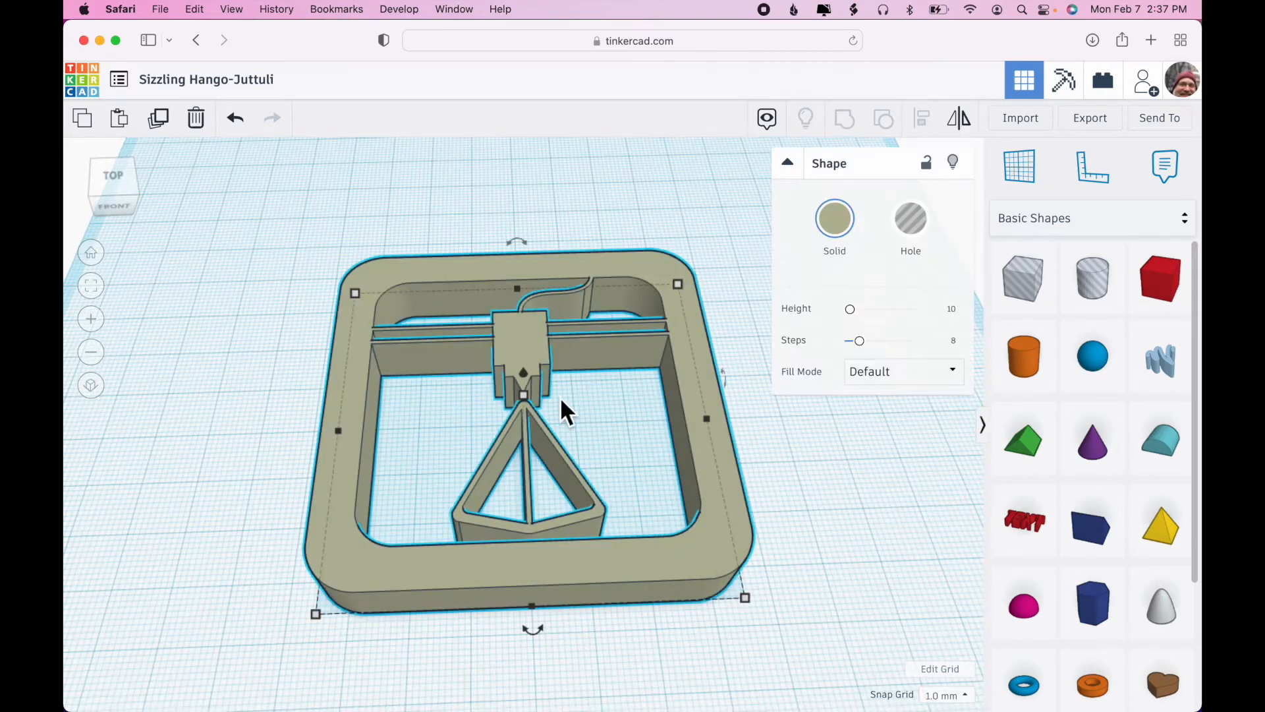
pyautogui.moveTo(524, 395)
pyautogui.mouseDown()
pyautogui.moveTo(508, 352)
pyautogui.moveTo(502, 395)
pyautogui.moveTo(513, 381)
pyautogui.mouseUp()
pyautogui.moveTo(746, 597); pyautogui.dragTo(672, 537)
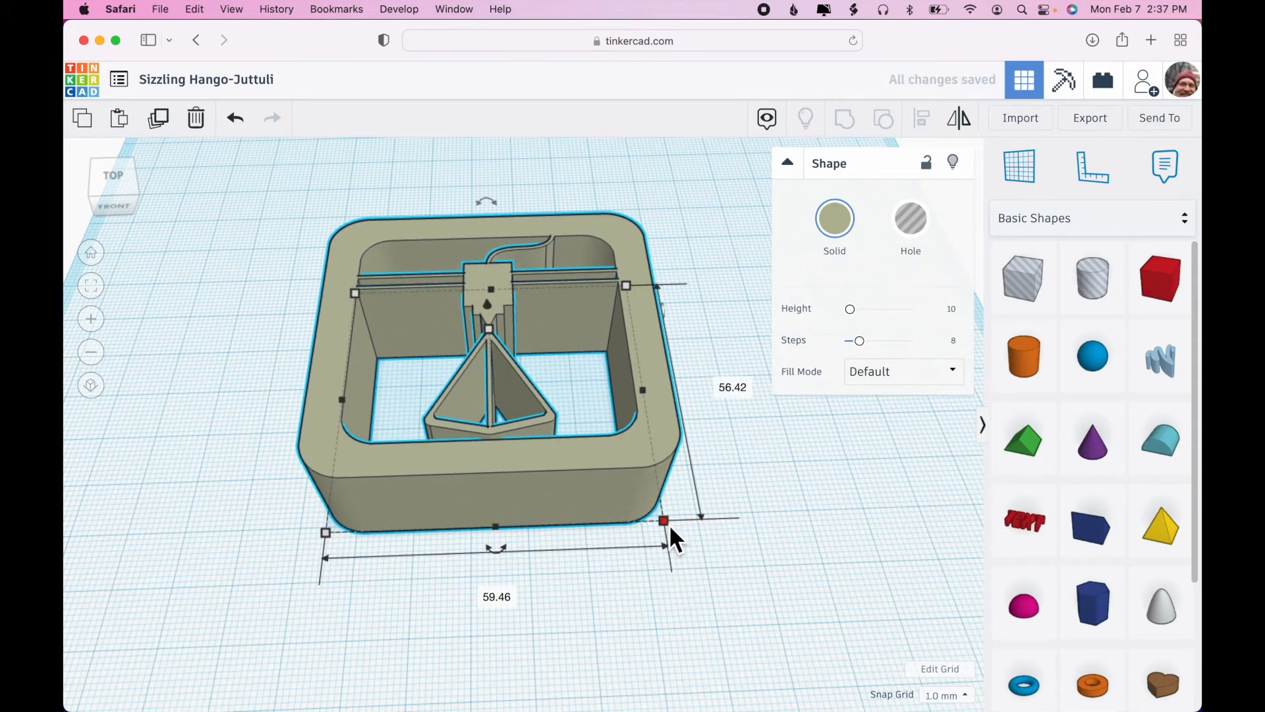
pyautogui.press('super+z')
pyautogui.press('super+z')
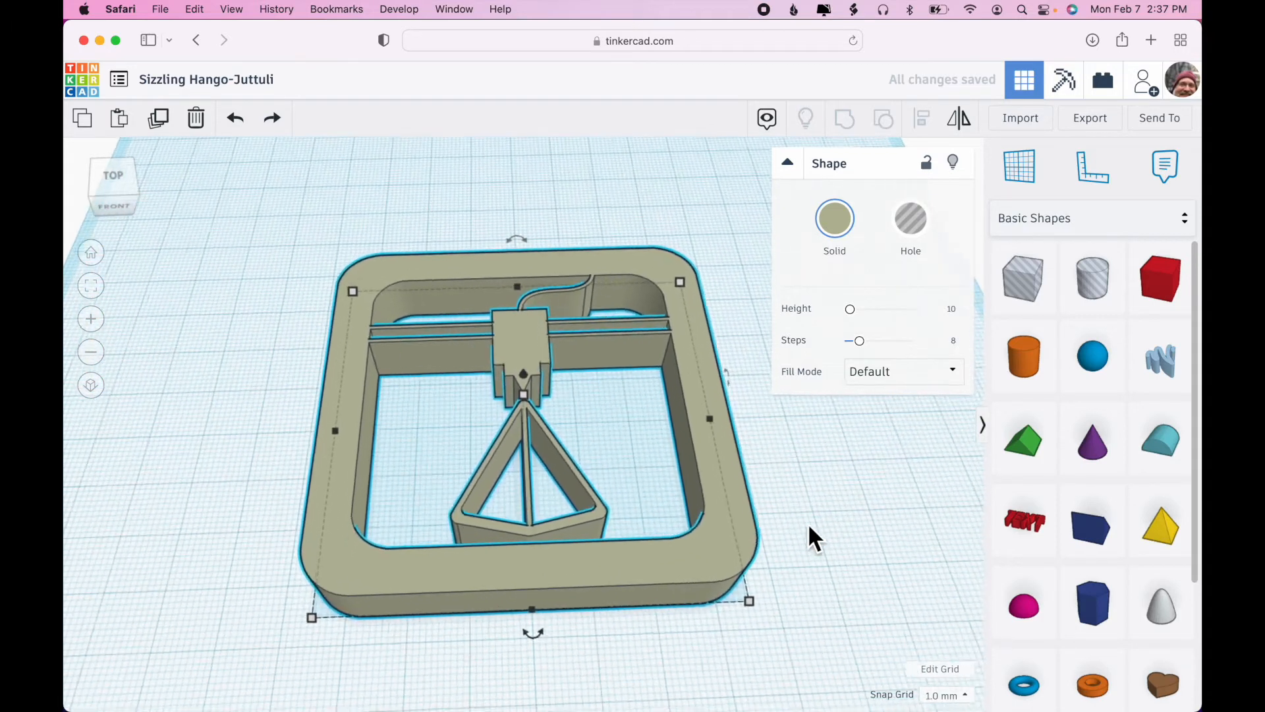
# Place a cylinder over the logo and enlarge its footprint to span the whole frame
pyautogui.scroll(-2, 812, 537)
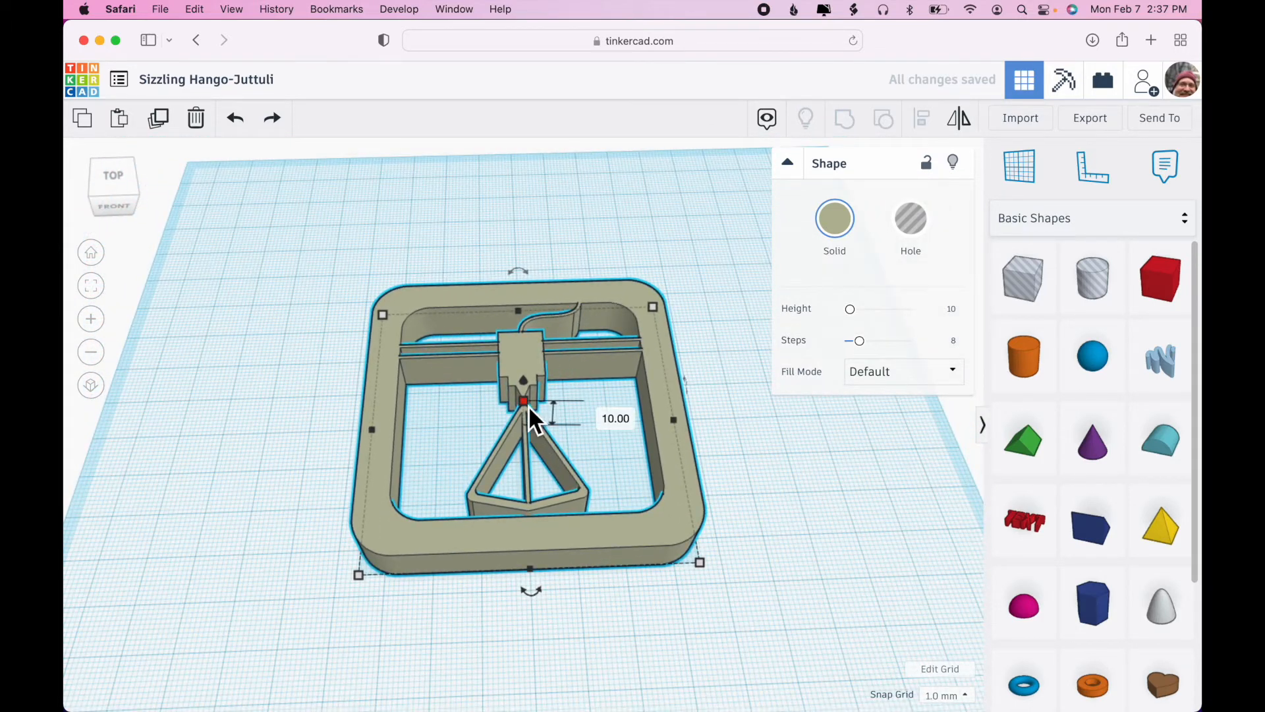
pyautogui.moveTo(793, 504); pyautogui.dragTo(790, 577, button='right')
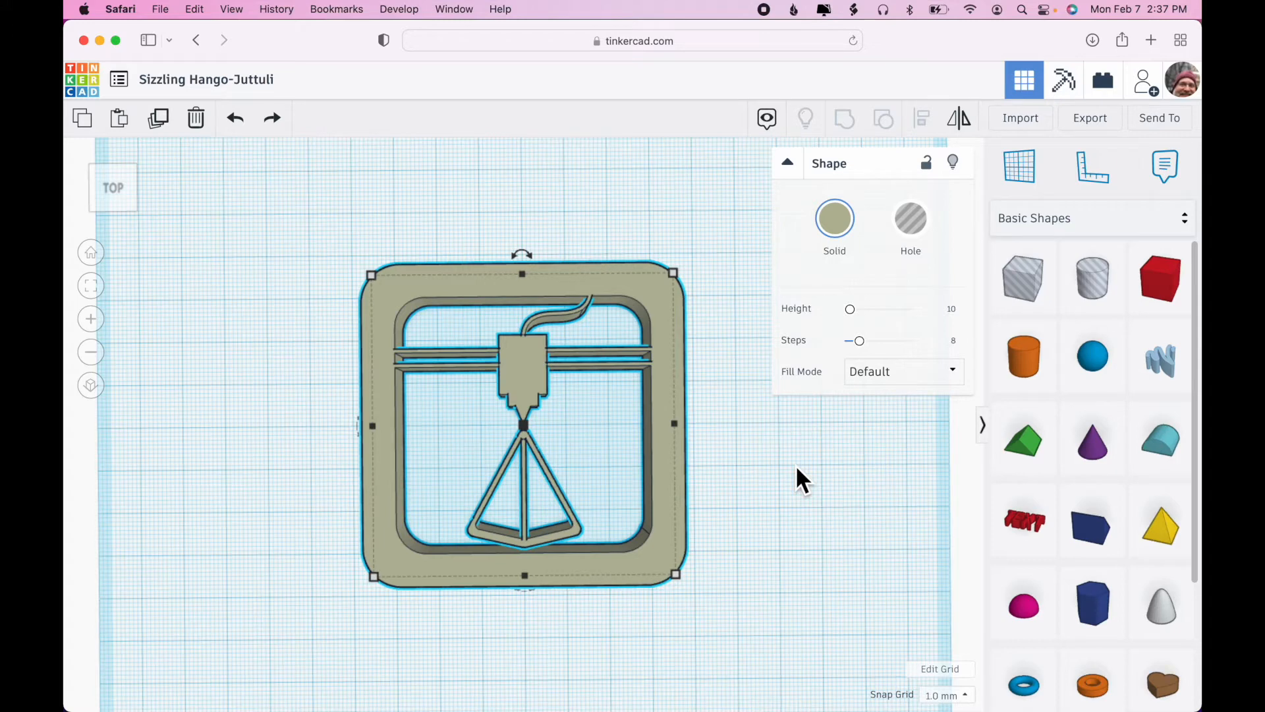
pyautogui.scroll(-3, 715, 356)
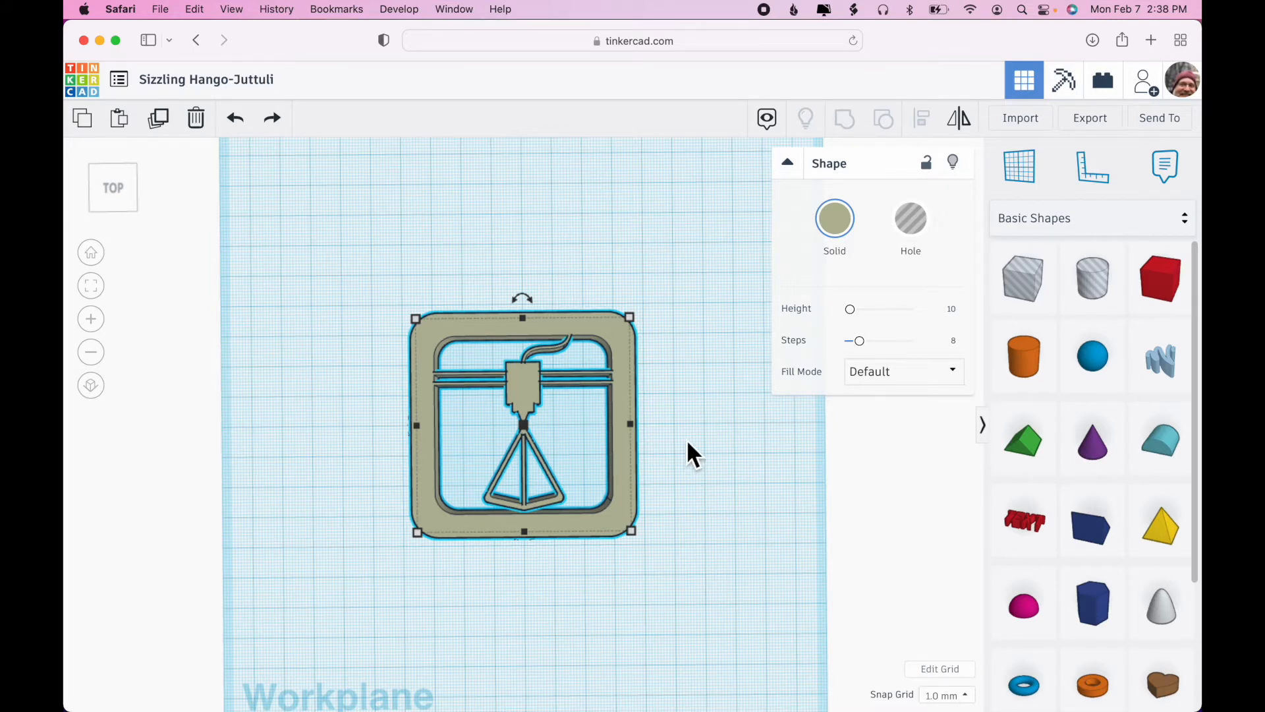
pyautogui.click(687, 462)
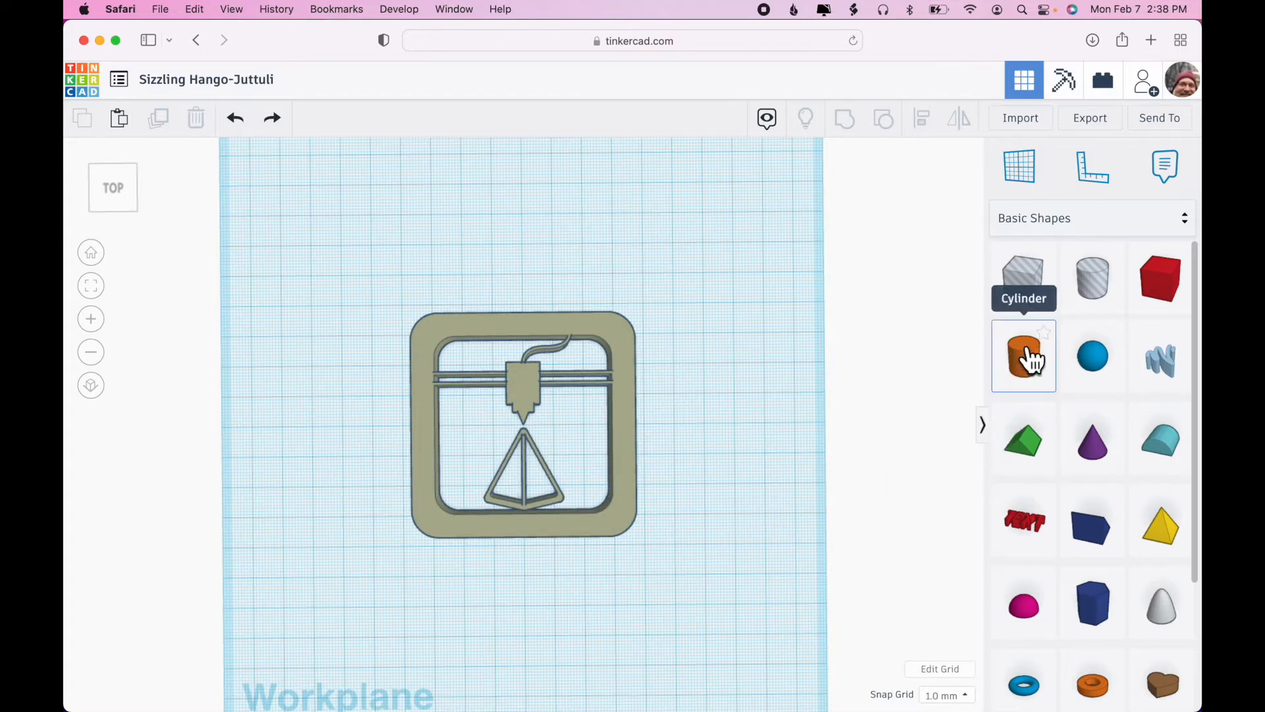
pyautogui.click(1032, 362)
pyautogui.moveTo(1032, 362); pyautogui.dragTo(427, 333)
pyautogui.moveTo(448, 346); pyautogui.dragTo(652, 508)
# Reduce the cylinder's height to below the logo's upper surface, and delete the cylinder
pyautogui.moveTo(746, 593); pyautogui.dragTo(749, 556, button='right')
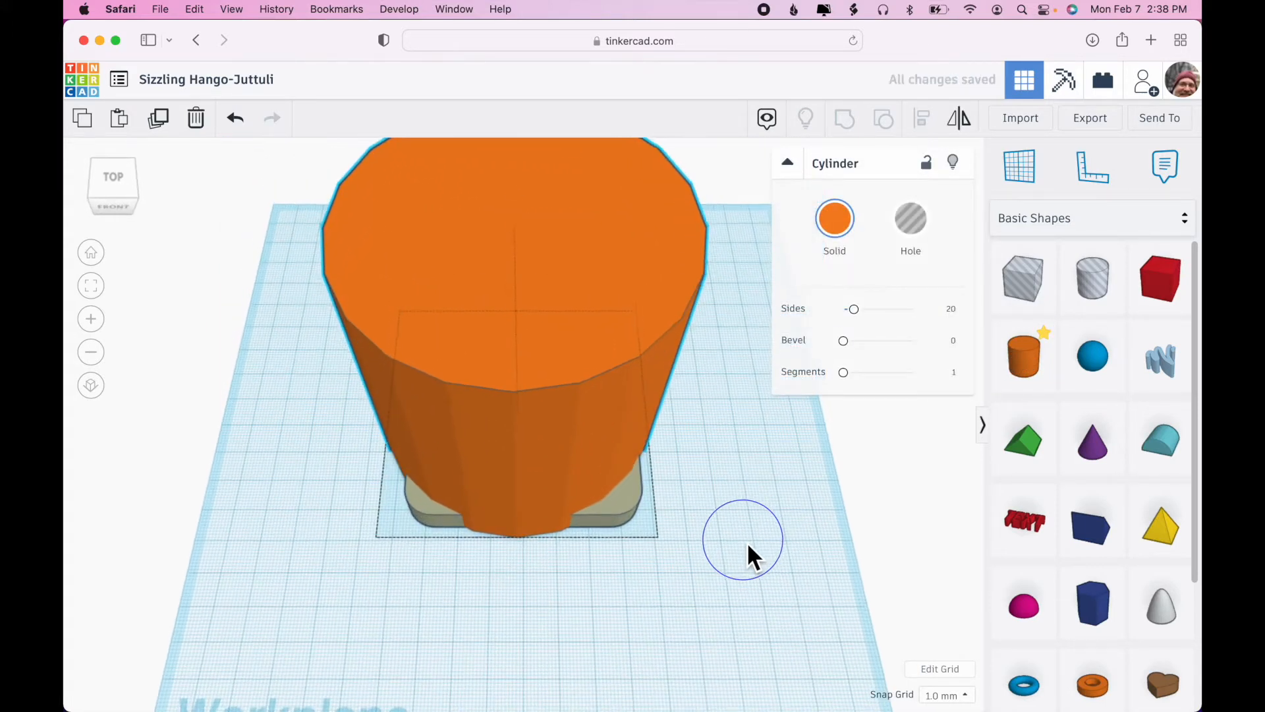
pyautogui.moveTo(519, 244); pyautogui.dragTo(514, 424)
pyautogui.moveTo(800, 480); pyautogui.dragTo(796, 533, button='right')
pyautogui.click(786, 531)
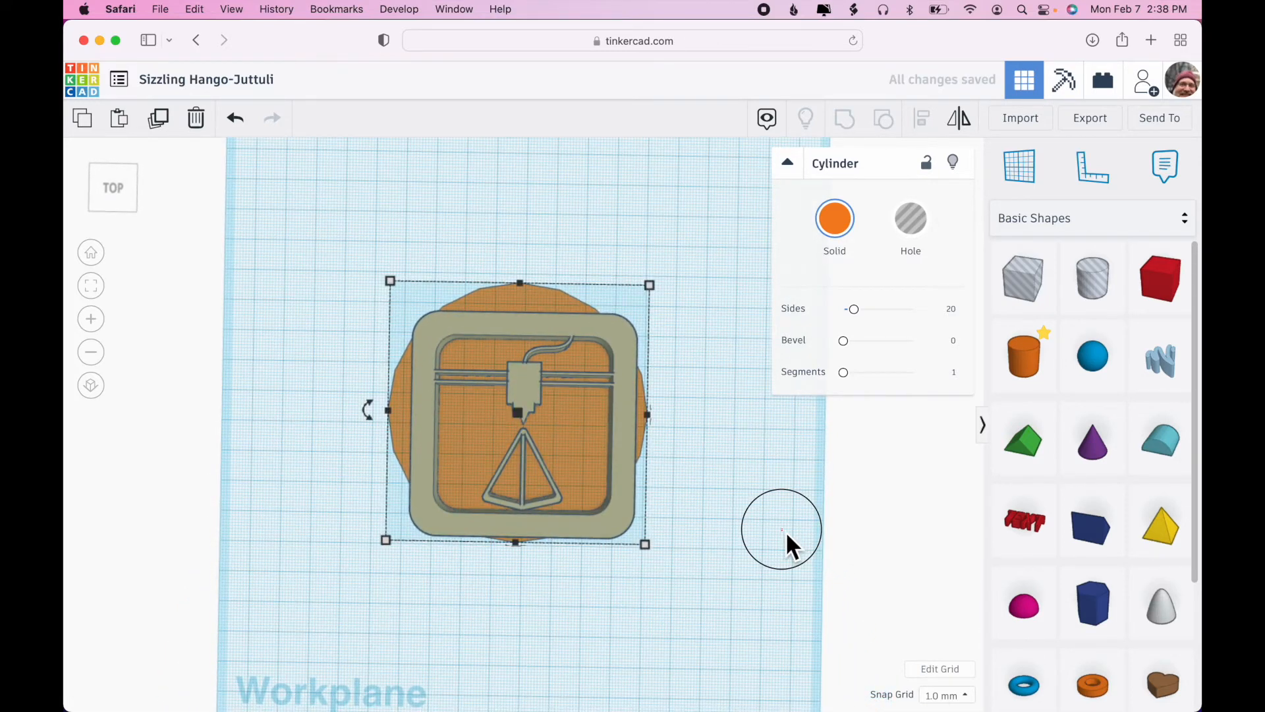
pyautogui.click(549, 300)
pyautogui.press('Delete')
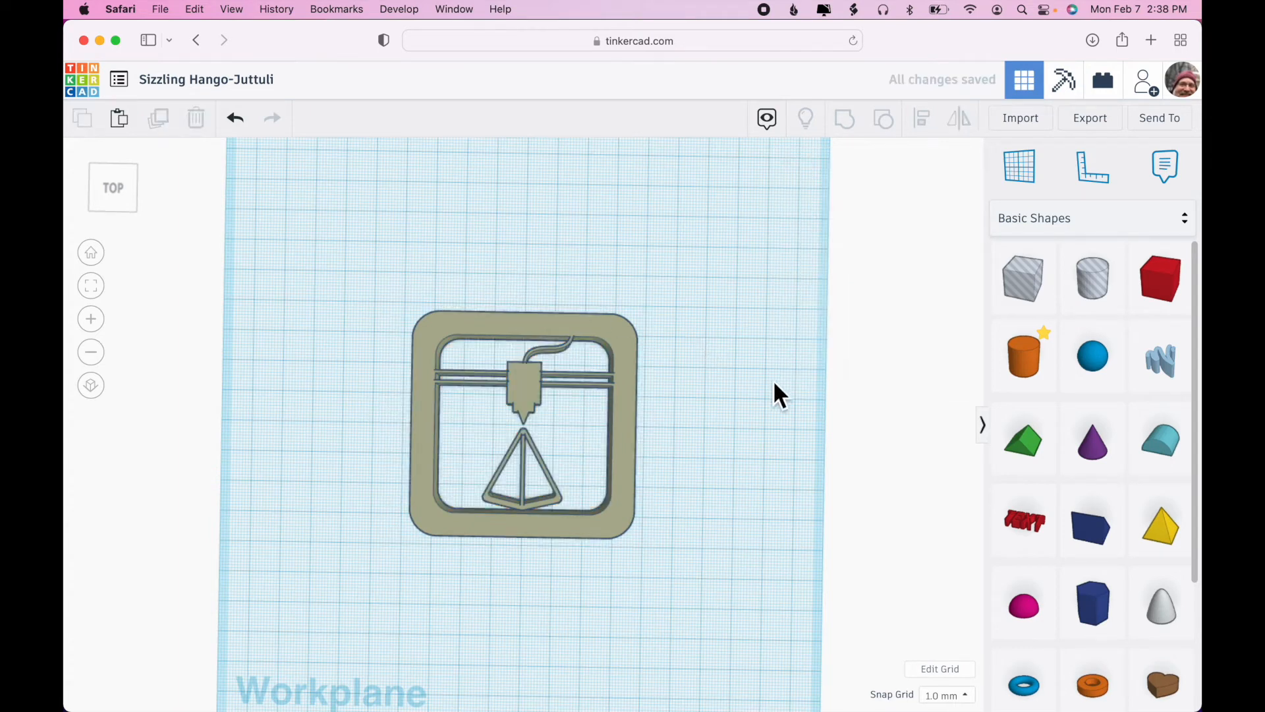
# Add a snap-fit gear from the Hardware shapes to the workplane beside the logo frame
pyautogui.click(1095, 230)
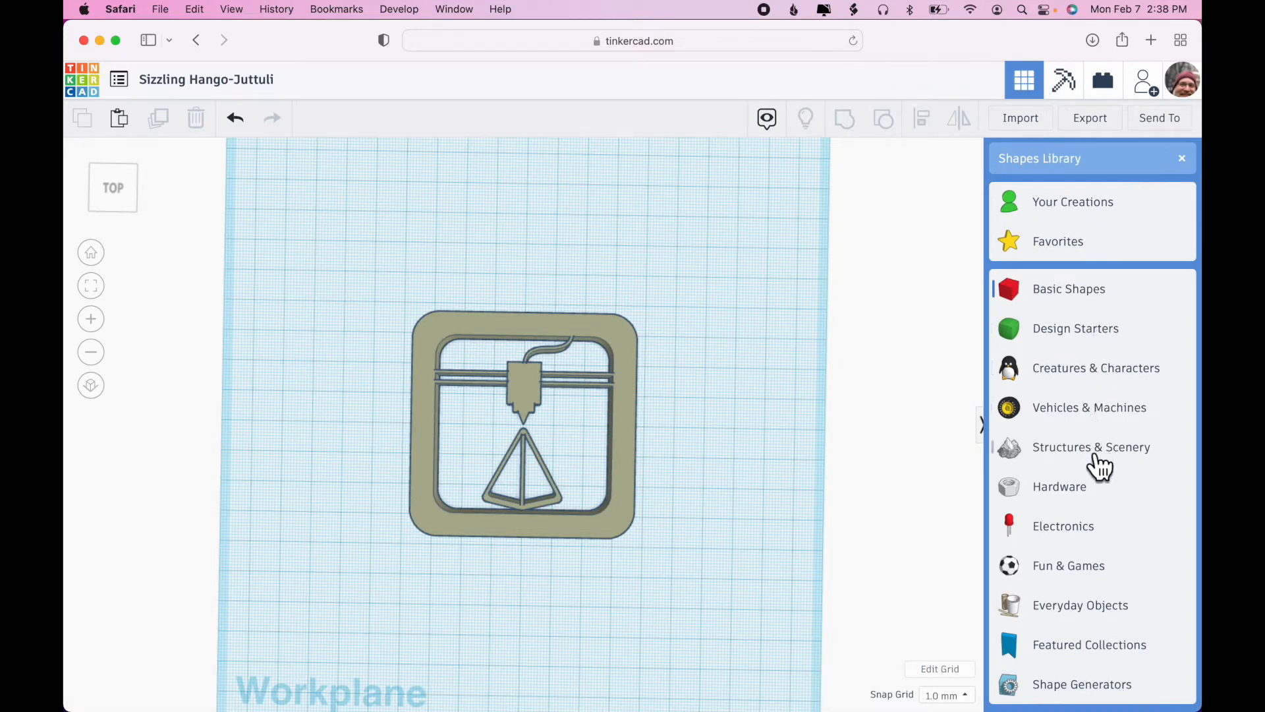
pyautogui.click(1060, 488)
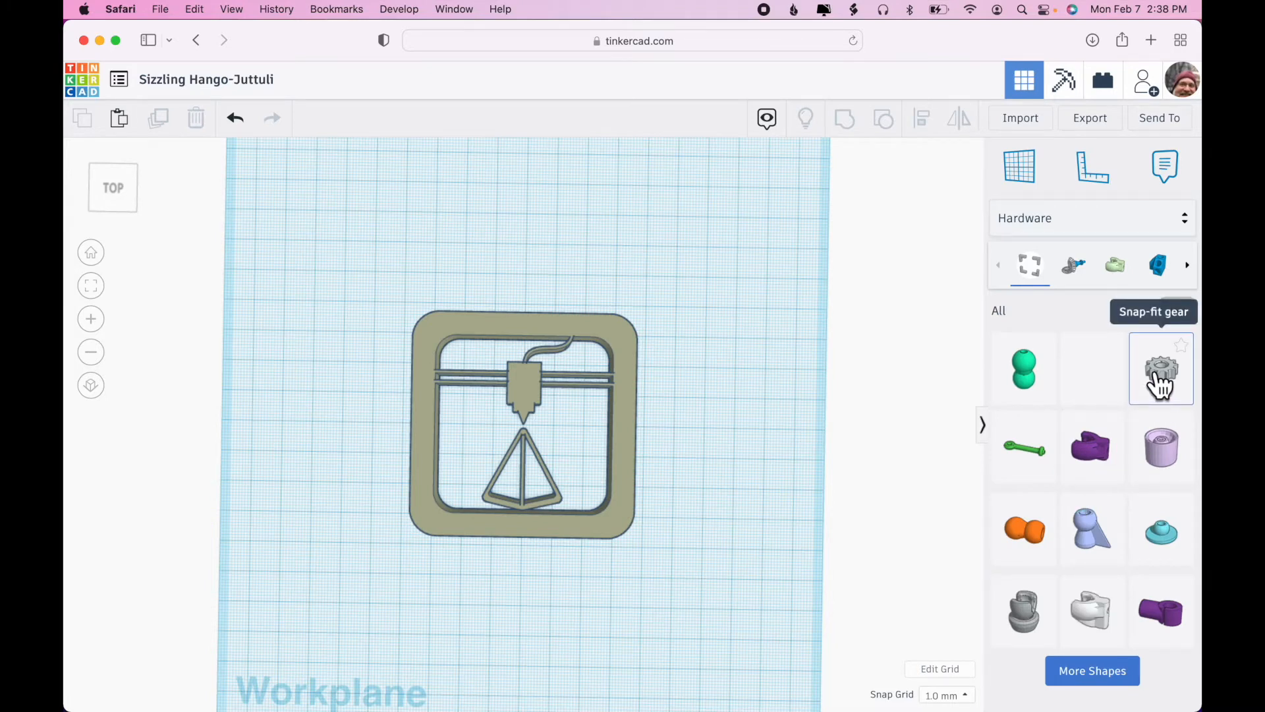
pyautogui.moveTo(1162, 382); pyautogui.dragTo(705, 461)
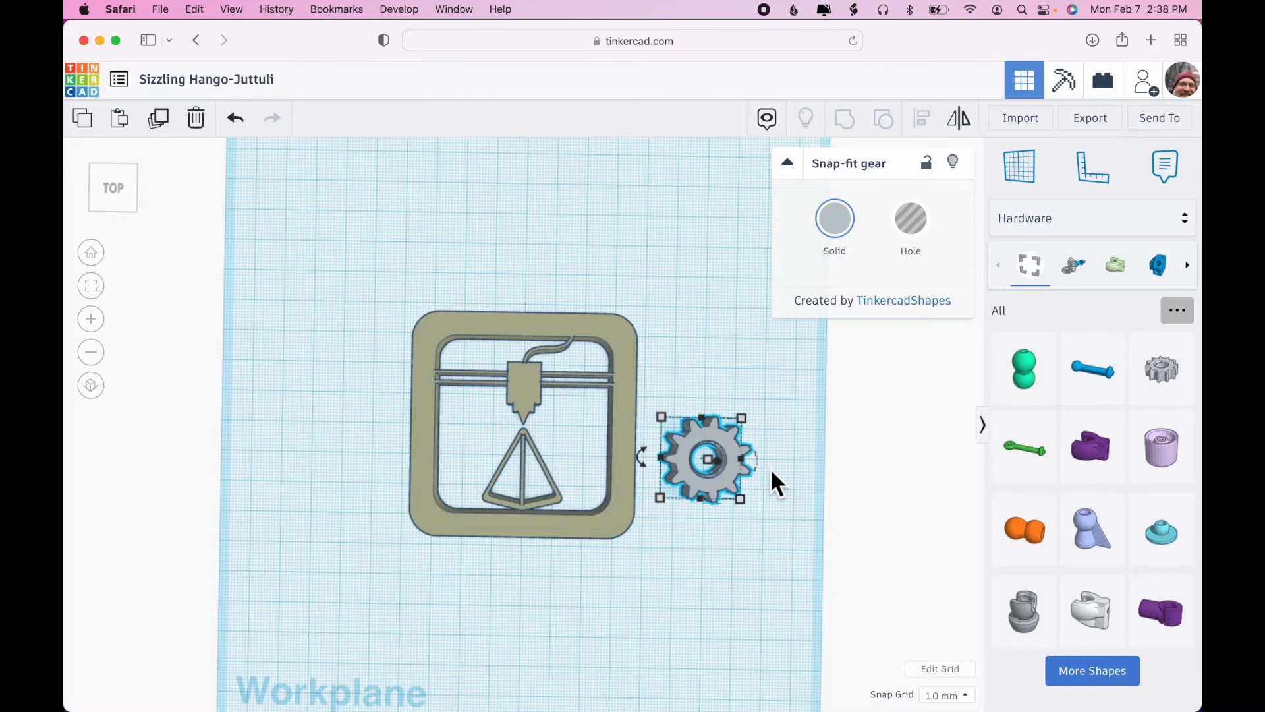
# Examine the snap-fit gear and its central hole from above and from underneath
pyautogui.scroll(8, 770, 468)
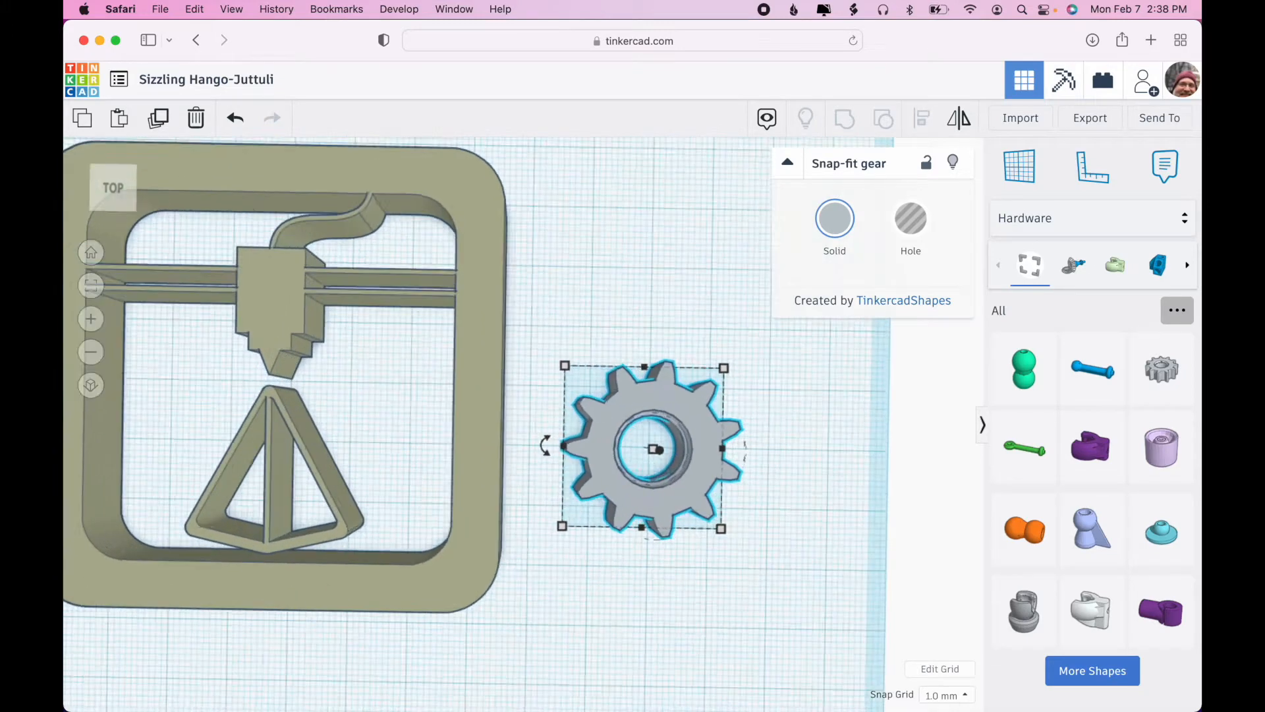
pyautogui.moveTo(817, 575); pyautogui.dragTo(724, 461, button='right')
pyautogui.moveTo(790, 485); pyautogui.dragTo(803, 326, button='right')
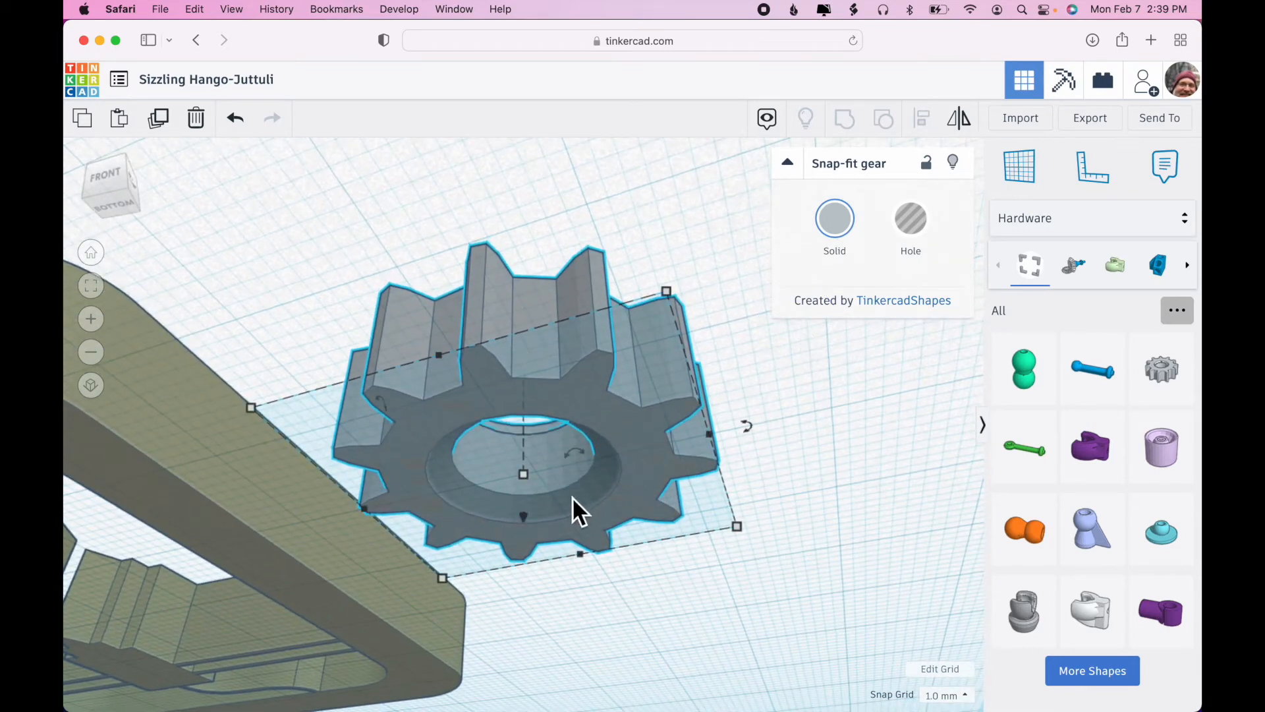
pyautogui.moveTo(766, 506); pyautogui.dragTo(759, 634, button='right')
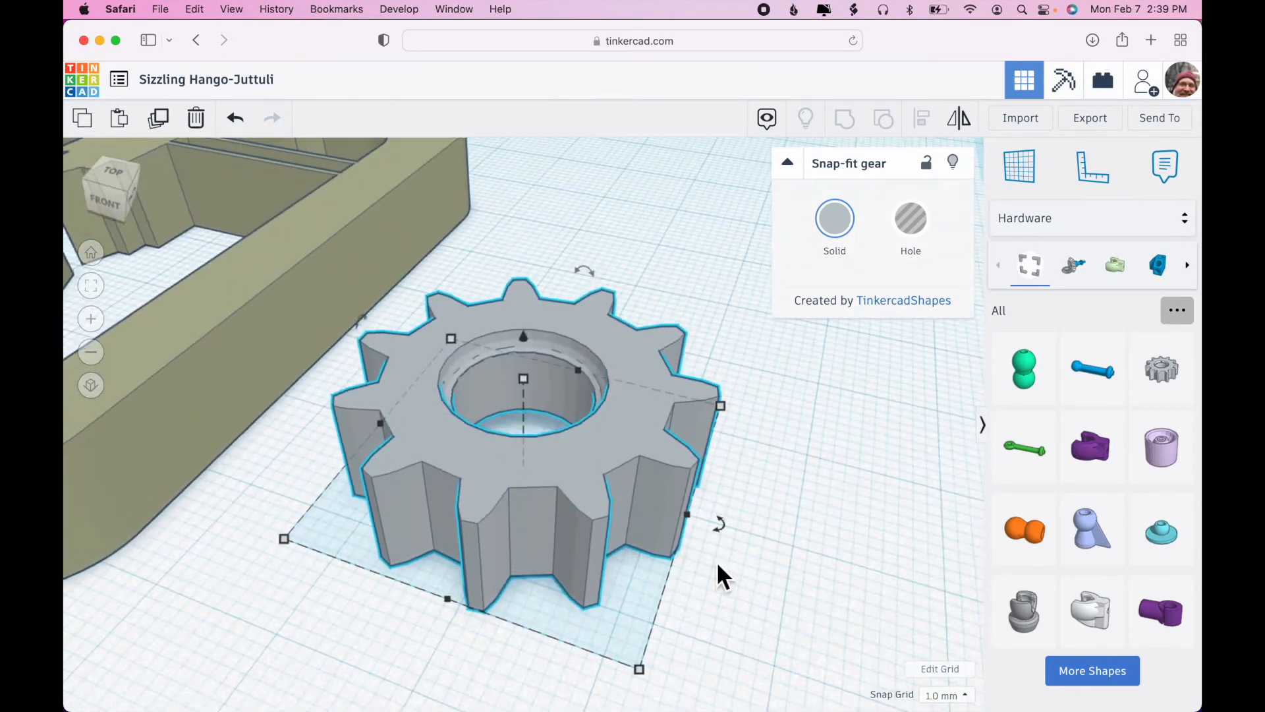
pyautogui.moveTo(798, 553); pyautogui.dragTo(776, 589, button='right')
pyautogui.scroll(-3, 753, 428)
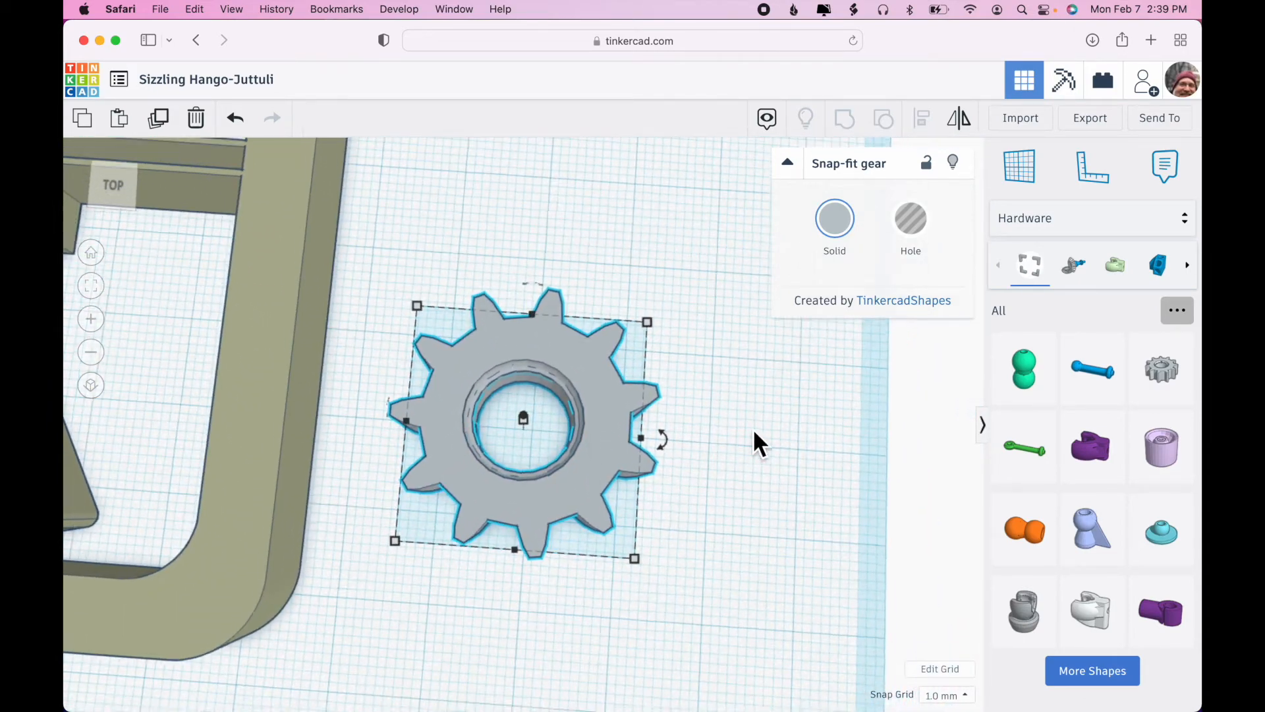
pyautogui.click(113, 188)
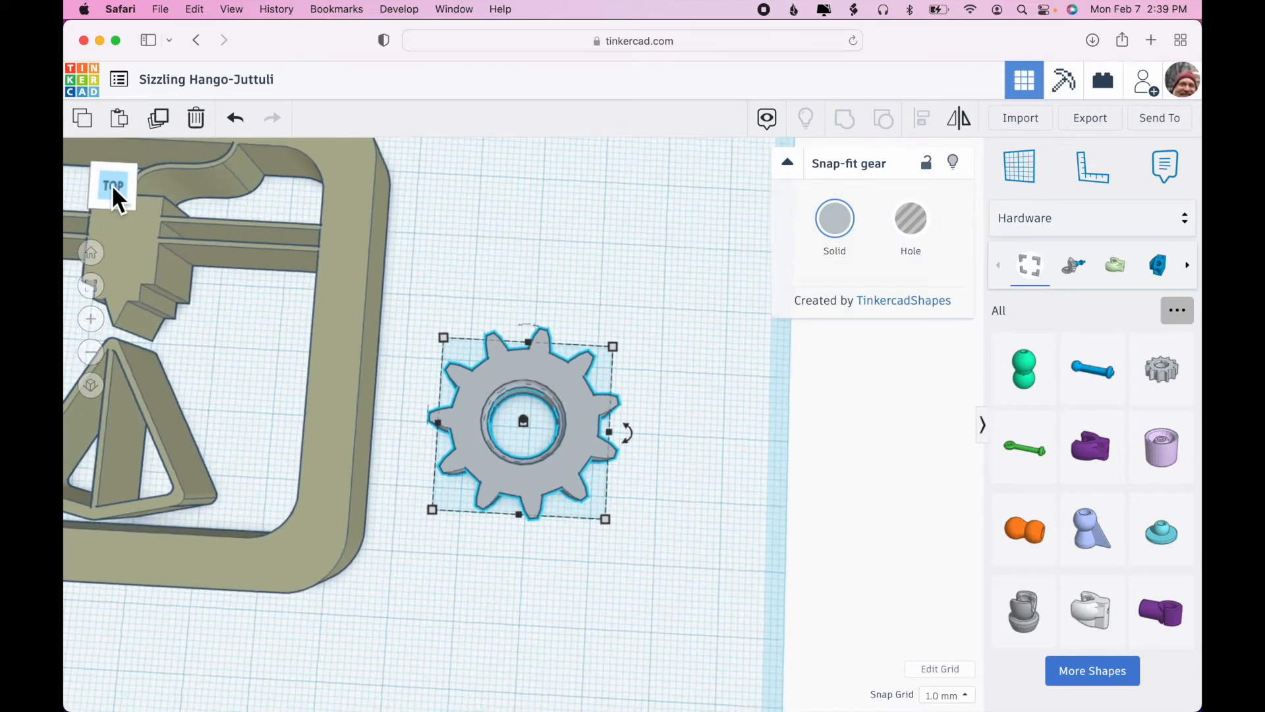
pyautogui.click(727, 472)
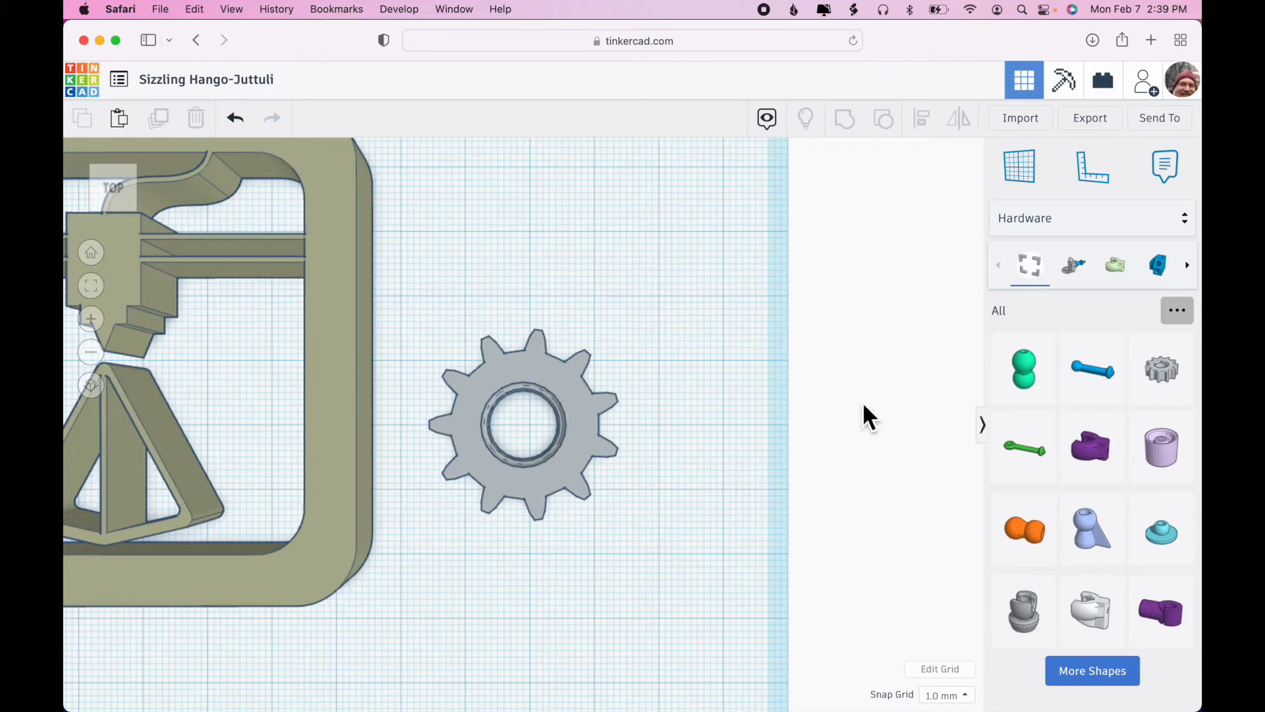
# Add a basic cylinder next to the gear and set its sides to 64
pyautogui.click(1088, 231)
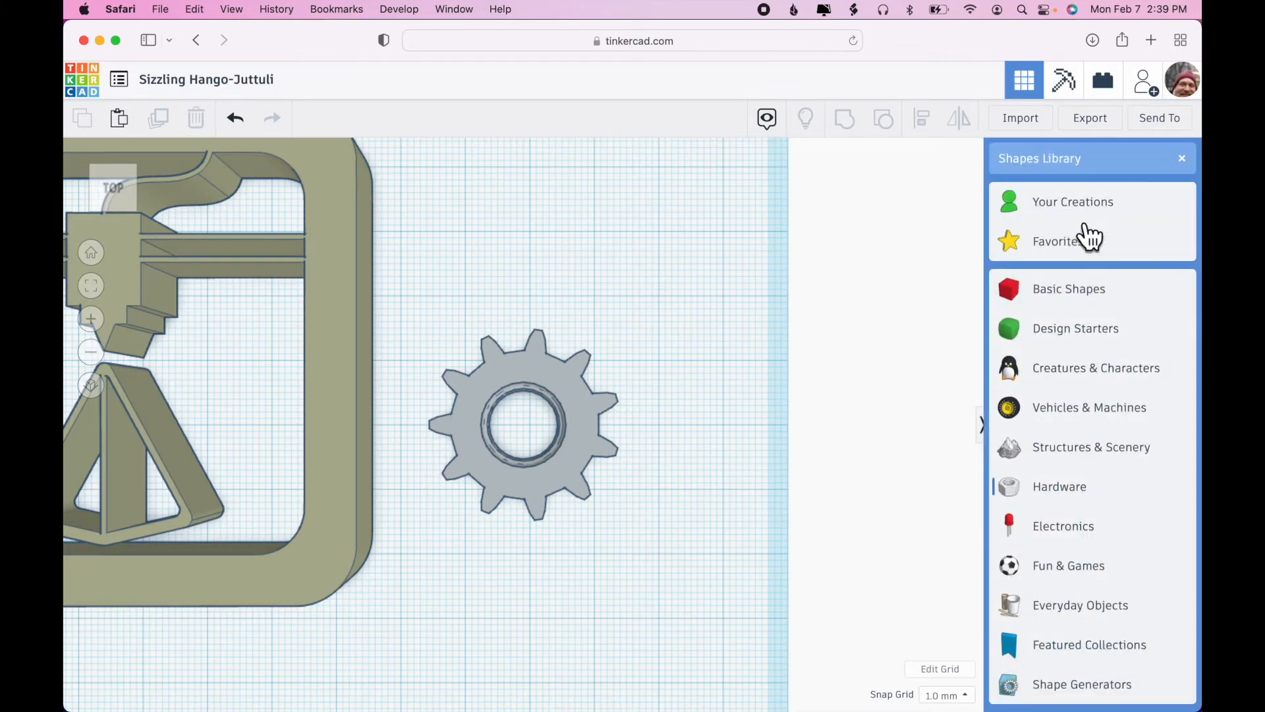
pyautogui.click(1063, 303)
pyautogui.moveTo(1026, 365); pyautogui.dragTo(540, 558)
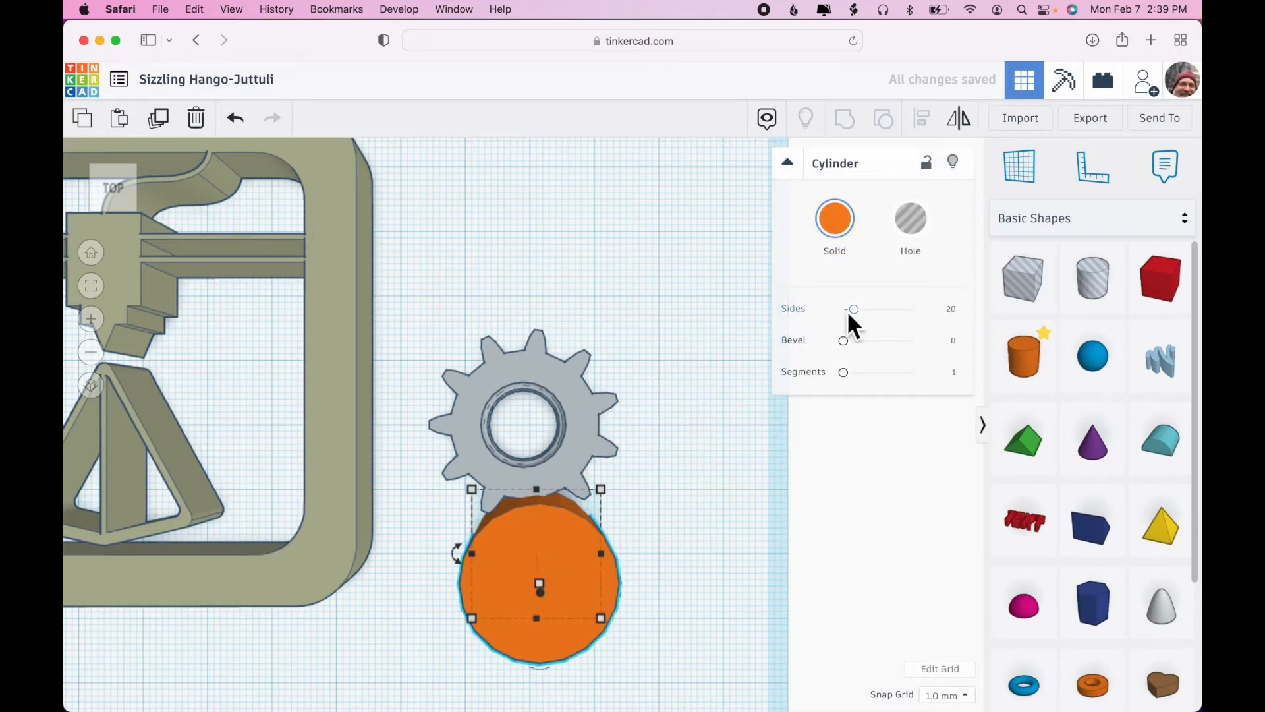
pyautogui.moveTo(855, 310); pyautogui.dragTo(943, 310)
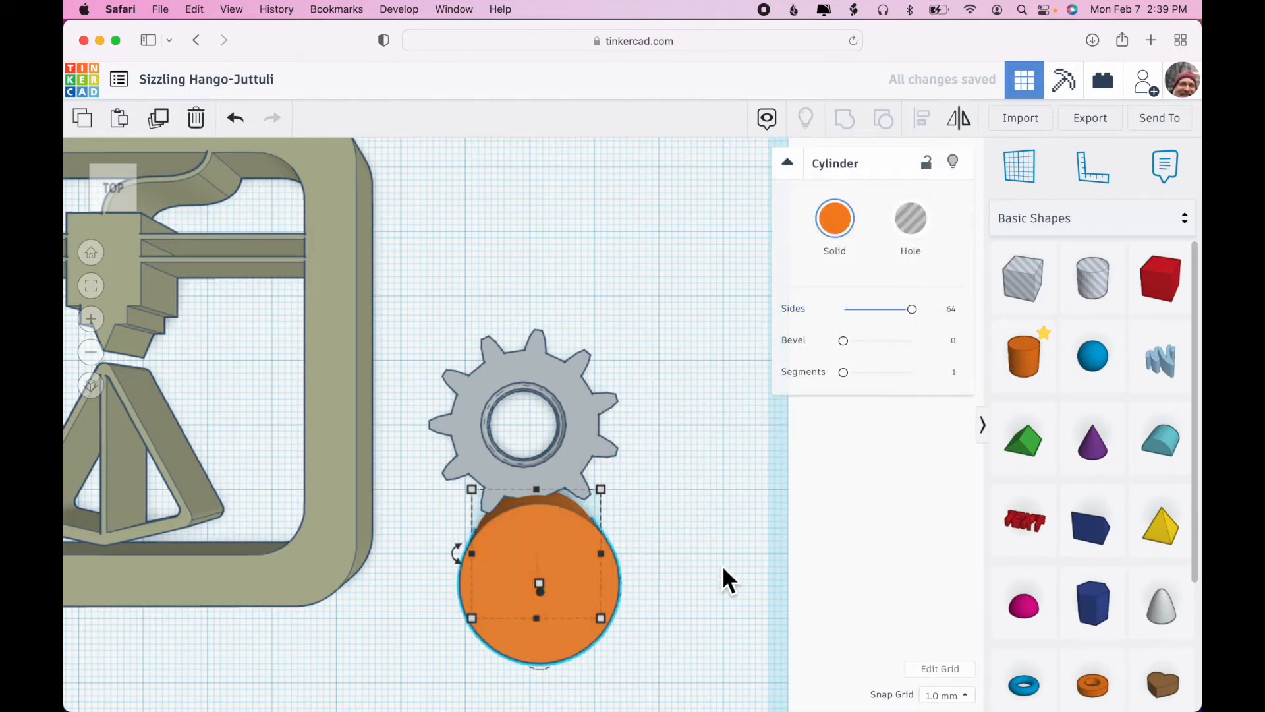
# Move the cylinder onto the gear and display the design in an orthographic top view
pyautogui.moveTo(580, 593); pyautogui.dragTo(556, 441)
pyautogui.moveTo(653, 478)
pyautogui.mouseDown(button='right')
pyautogui.moveTo(647, 429)
pyautogui.moveTo(647, 525)
pyautogui.moveTo(660, 472)
pyautogui.mouseUp(button='right')
pyautogui.click(658, 509)
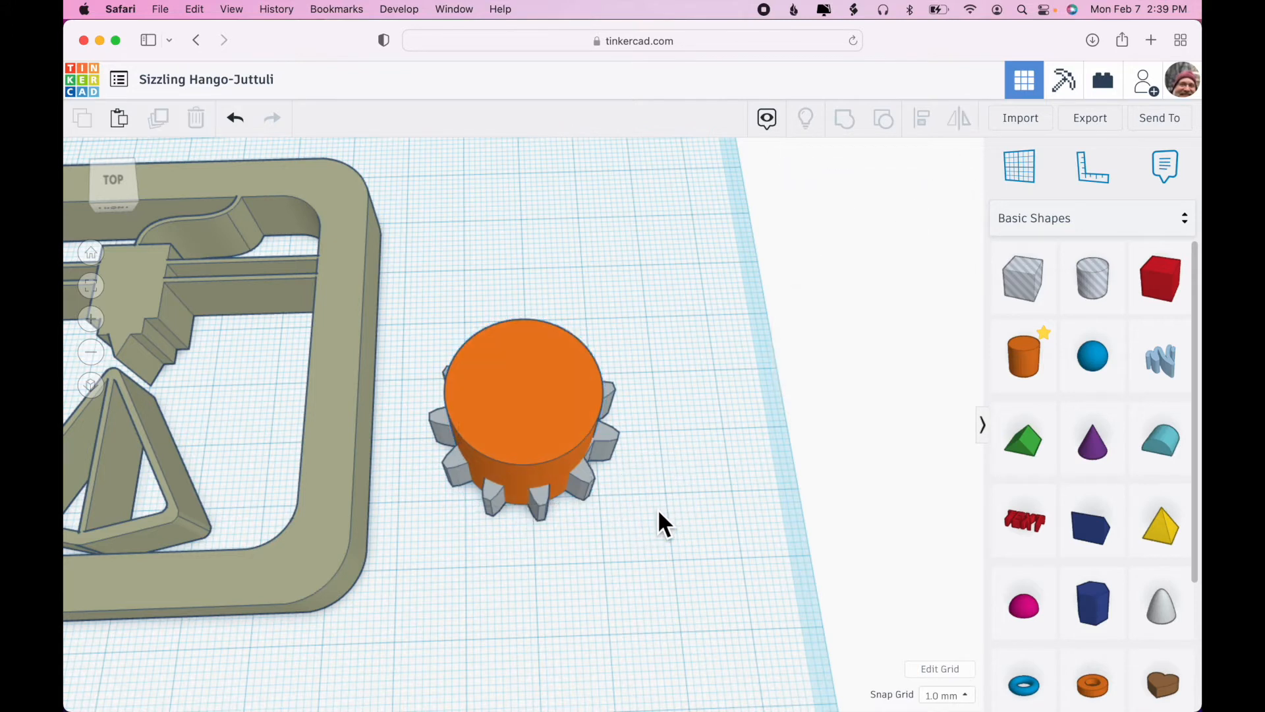
pyautogui.click(91, 386)
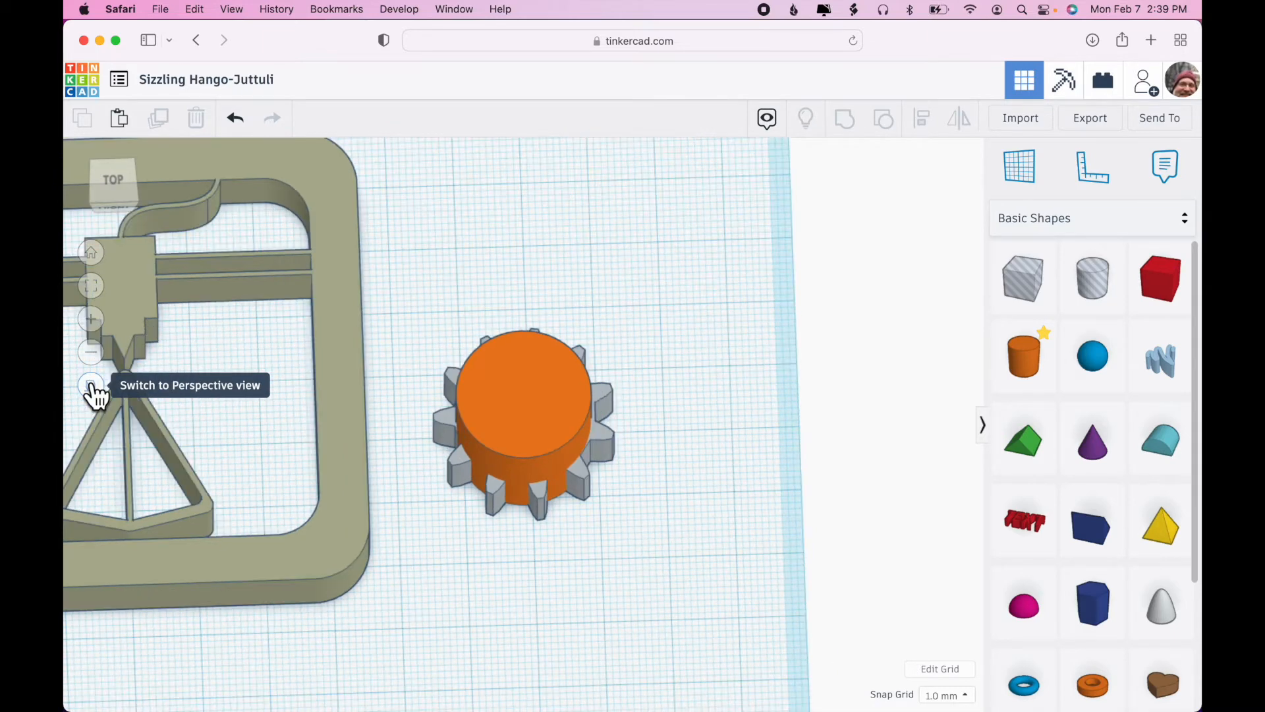
pyautogui.click(117, 184)
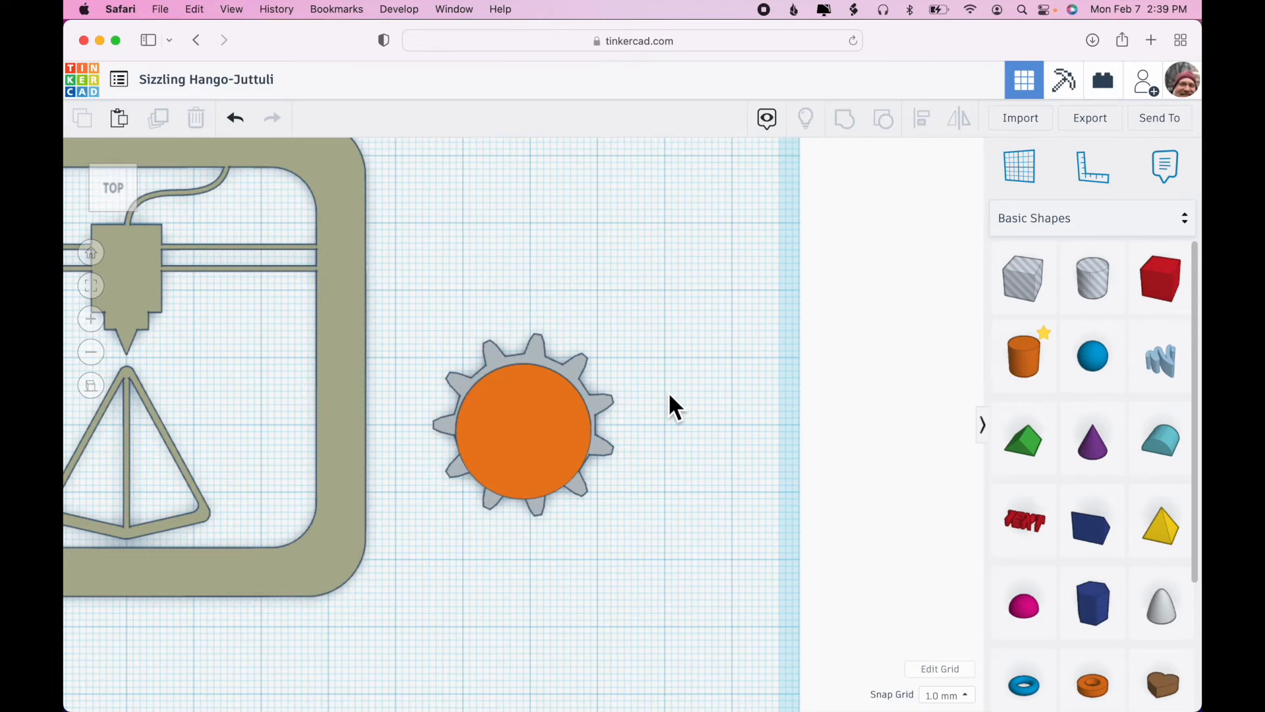
# Nudge the cylinder toward the gear's center and set the snap grid to Off
pyautogui.click(555, 413)
pyautogui.press('Up')
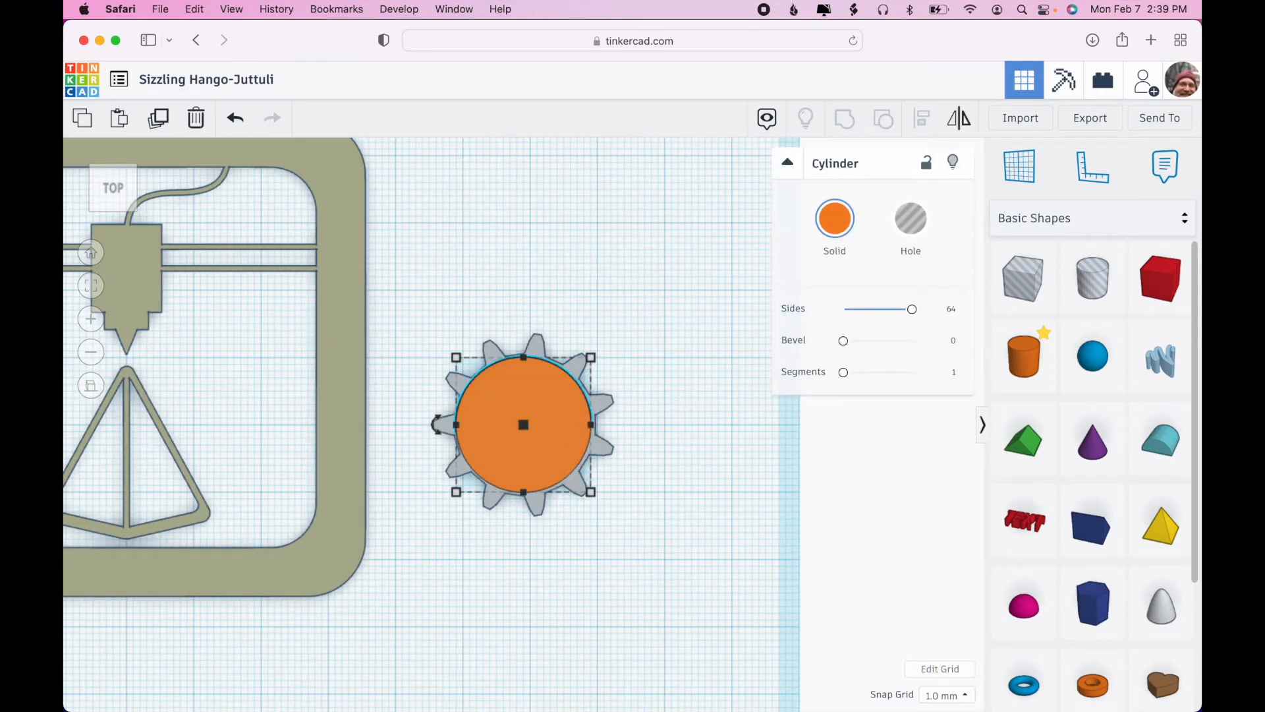
pyautogui.press('Right')
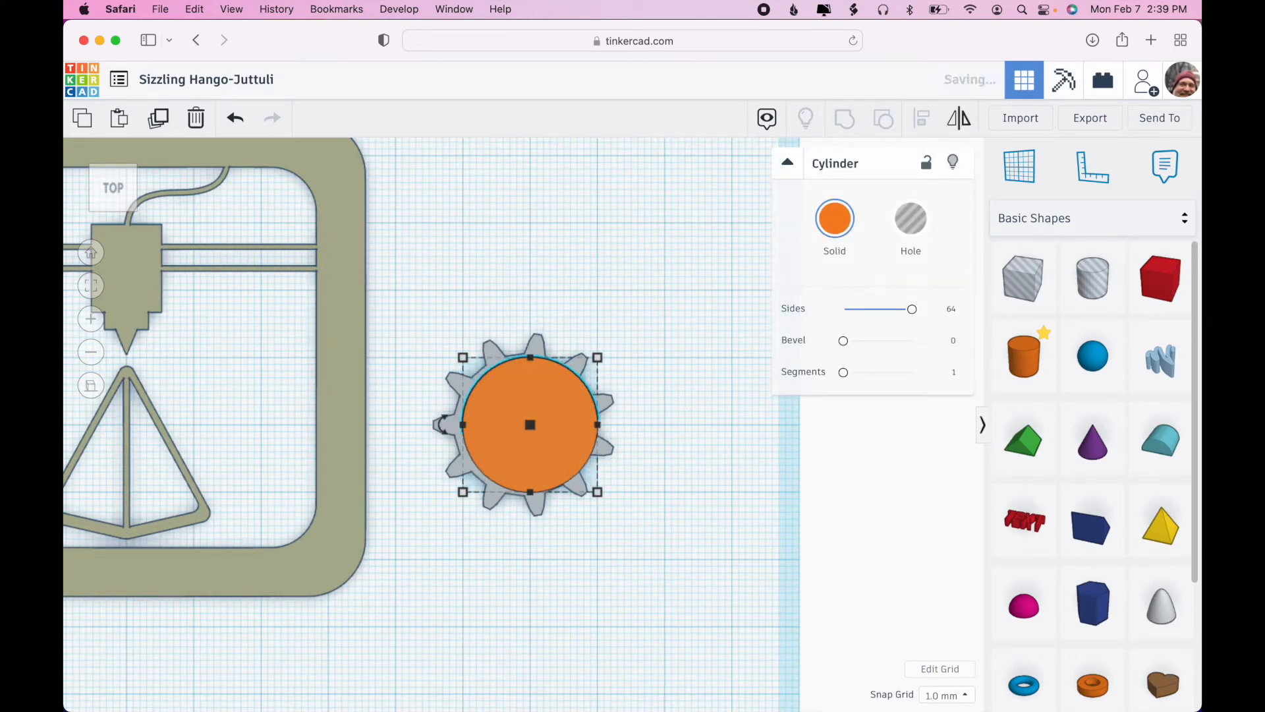
pyautogui.press('Left')
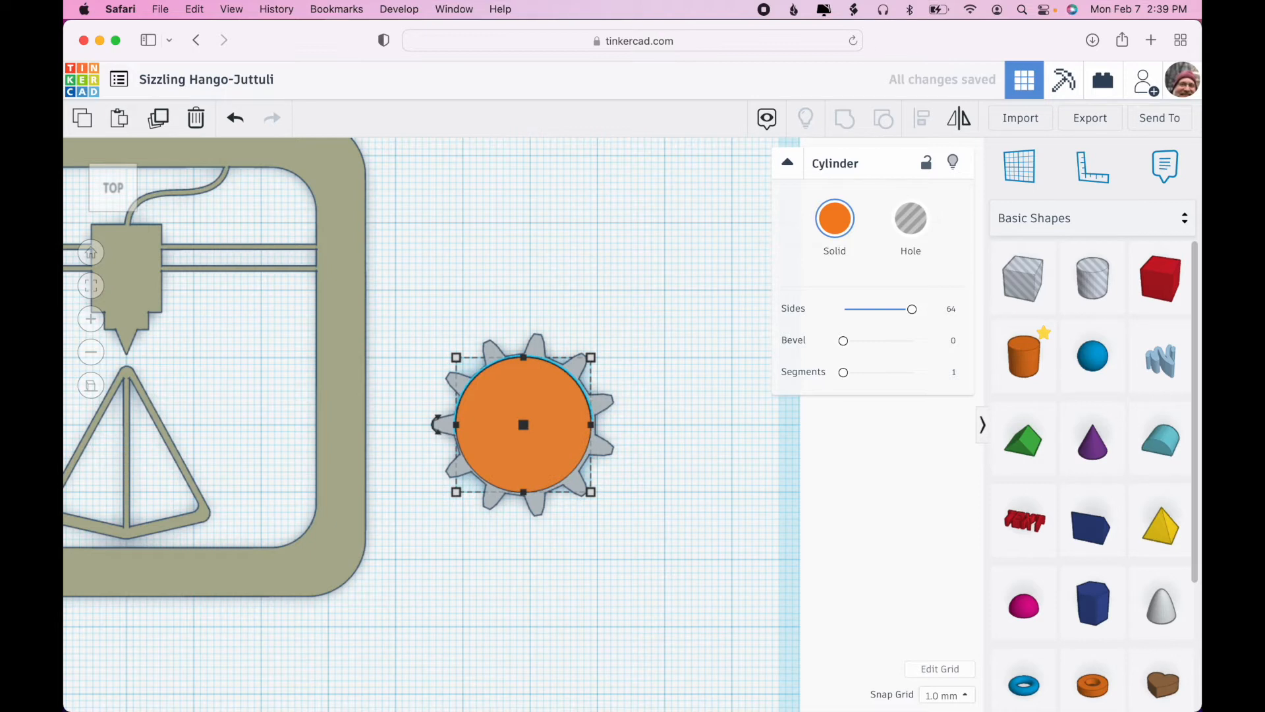
pyautogui.click(947, 696)
pyautogui.click(951, 534)
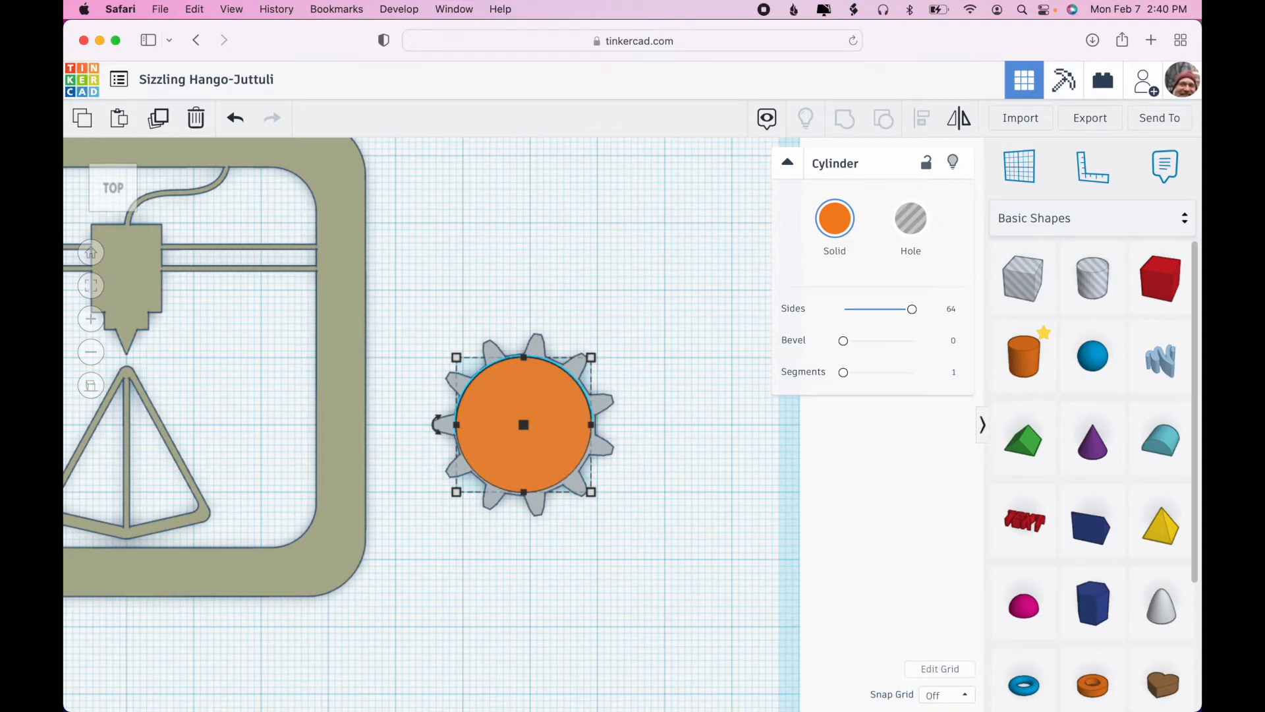
# Set the snap grid to 0.1 mm and nudge the cylinder sideways until it is centered over the gear
pyautogui.click(960, 696)
pyautogui.click(942, 555)
pyautogui.press('Right')
pyautogui.press('Right')
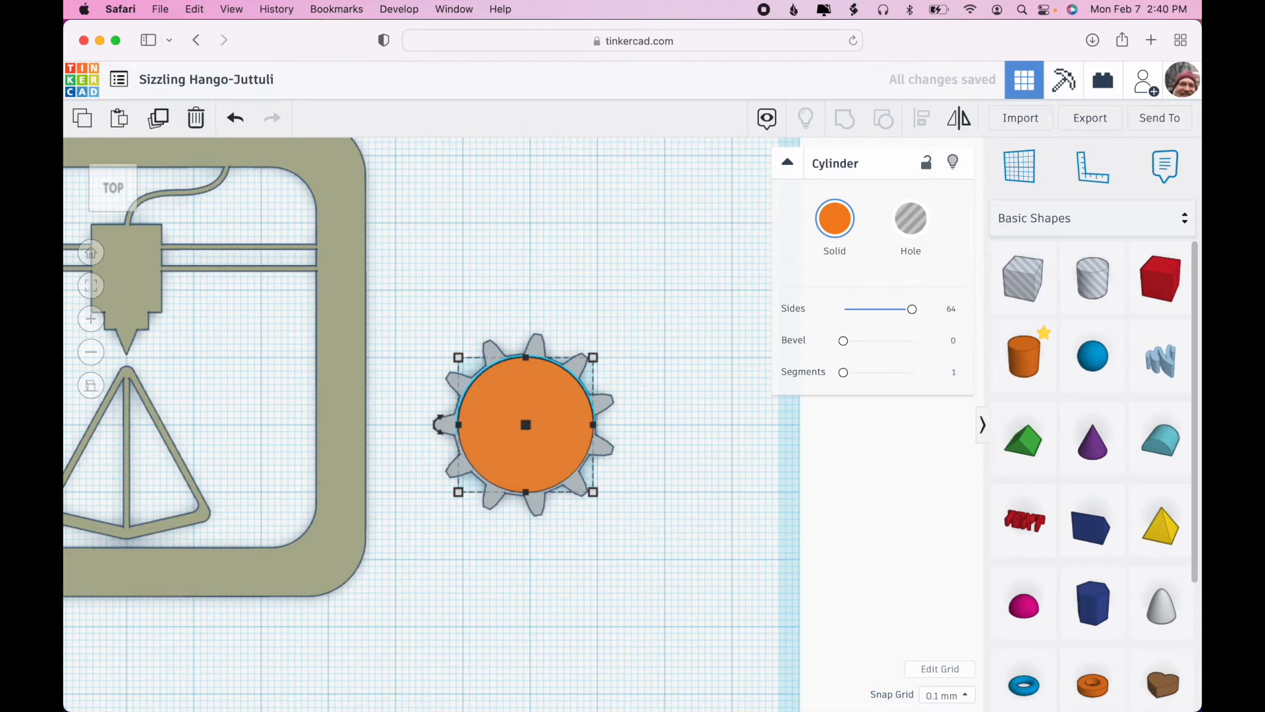
pyautogui.press('Left')
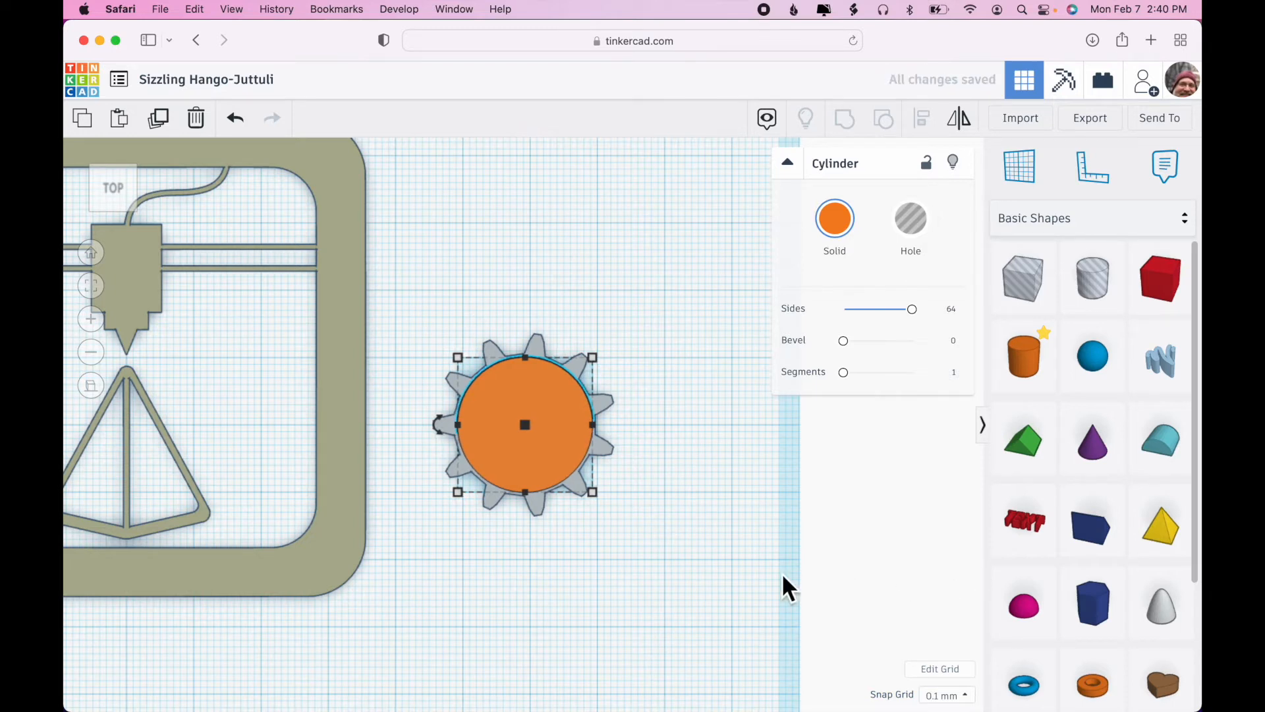
# Check the gear's height and set the cylinder's height to 9 mm to match it
pyautogui.moveTo(725, 563); pyautogui.dragTo(694, 476, button='right')
pyautogui.click(566, 473)
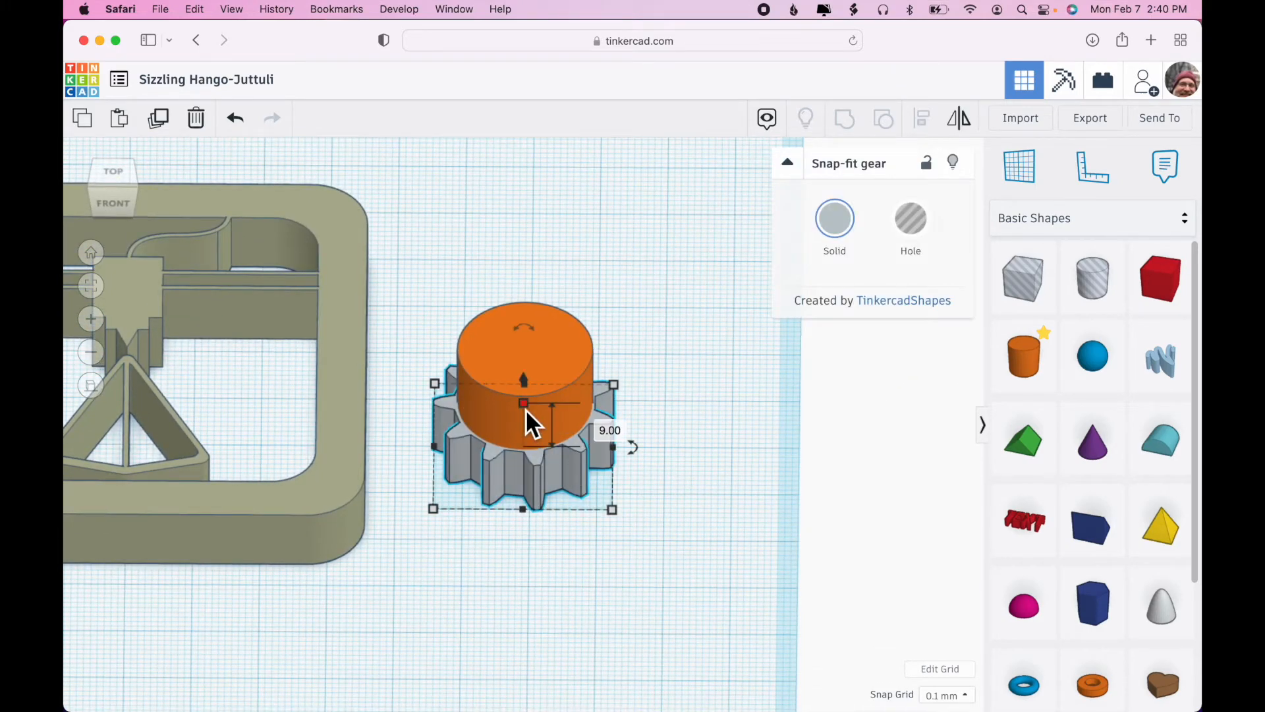
pyautogui.click(721, 379)
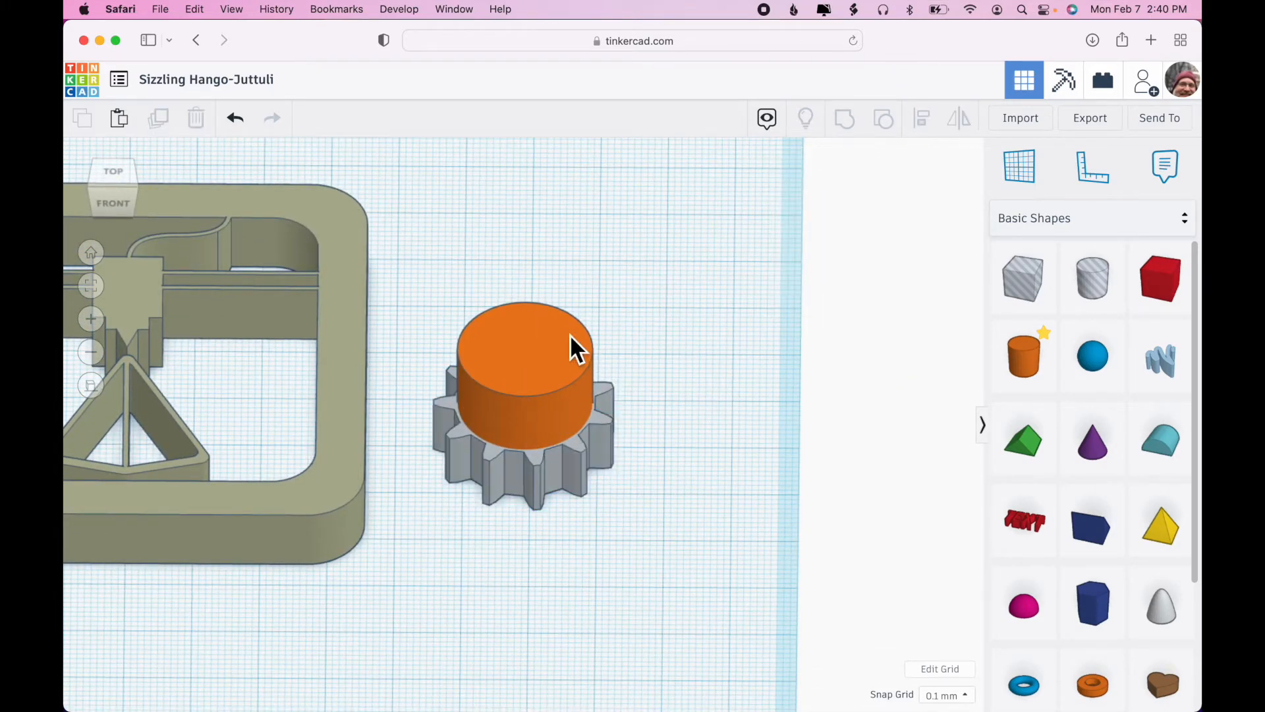
pyautogui.click(567, 336)
pyautogui.click(605, 400)
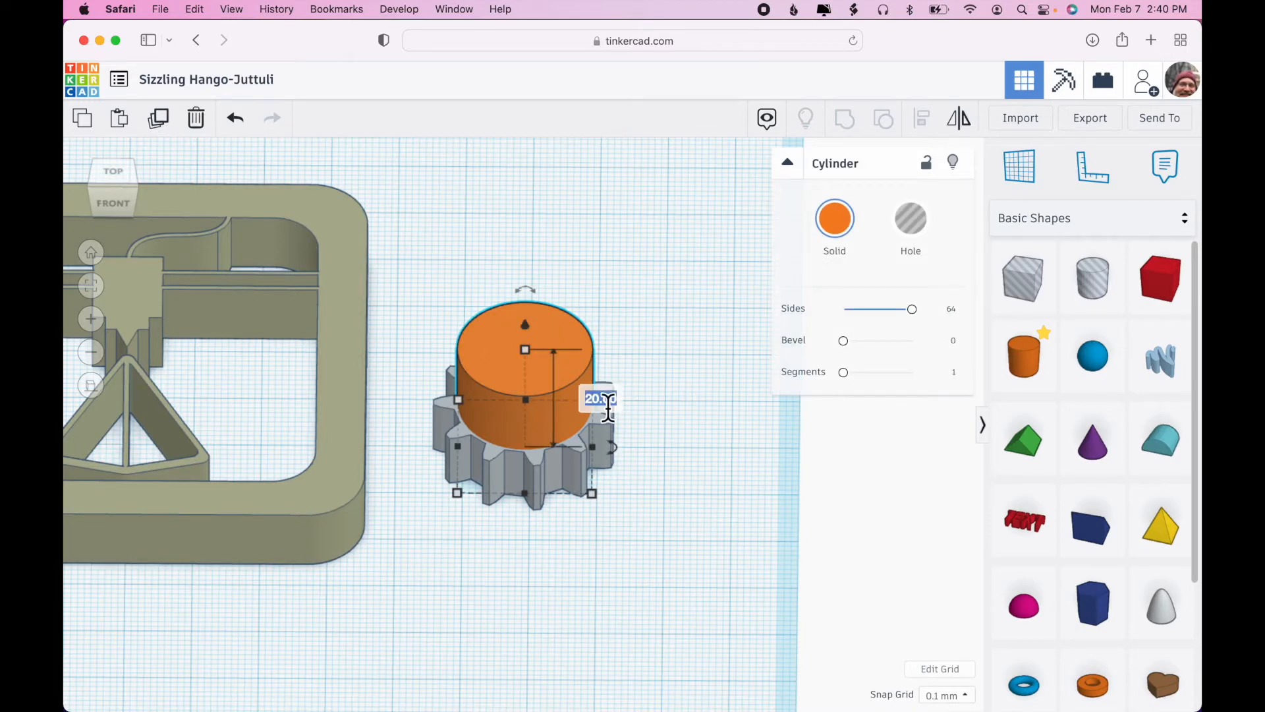
pyautogui.write('9')
pyautogui.press('Return')
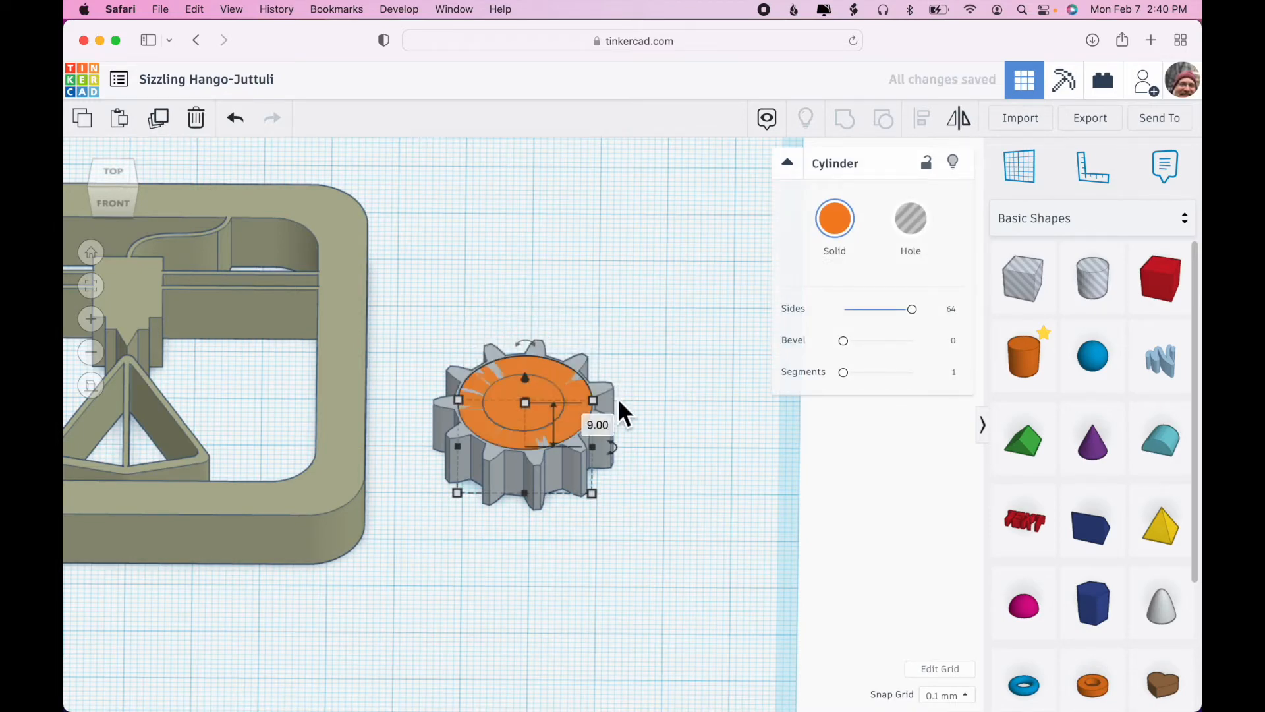
# Group the cylinder and the snap-fit gear into one solid shape
pyautogui.moveTo(750, 476); pyautogui.dragTo(750, 540, button='right')
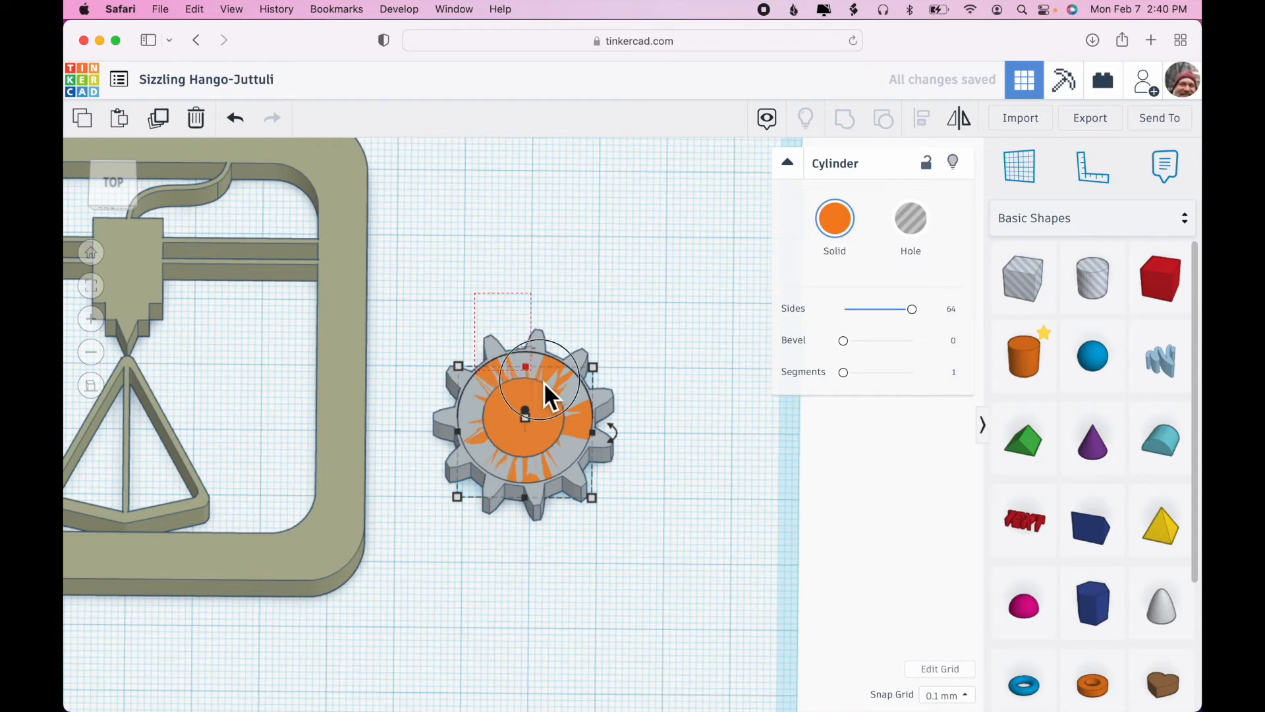
pyautogui.keyDown('shift'); pyautogui.click(571, 416); pyautogui.keyUp('shift')
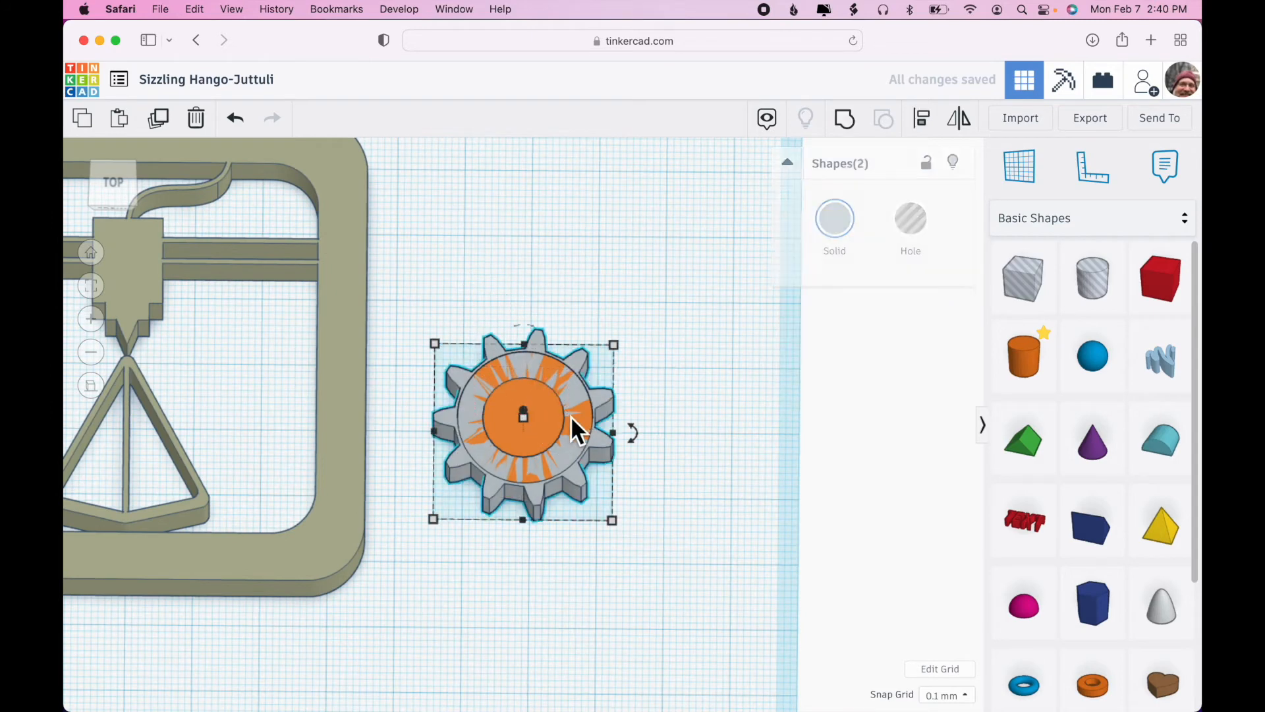
pyautogui.click(846, 117)
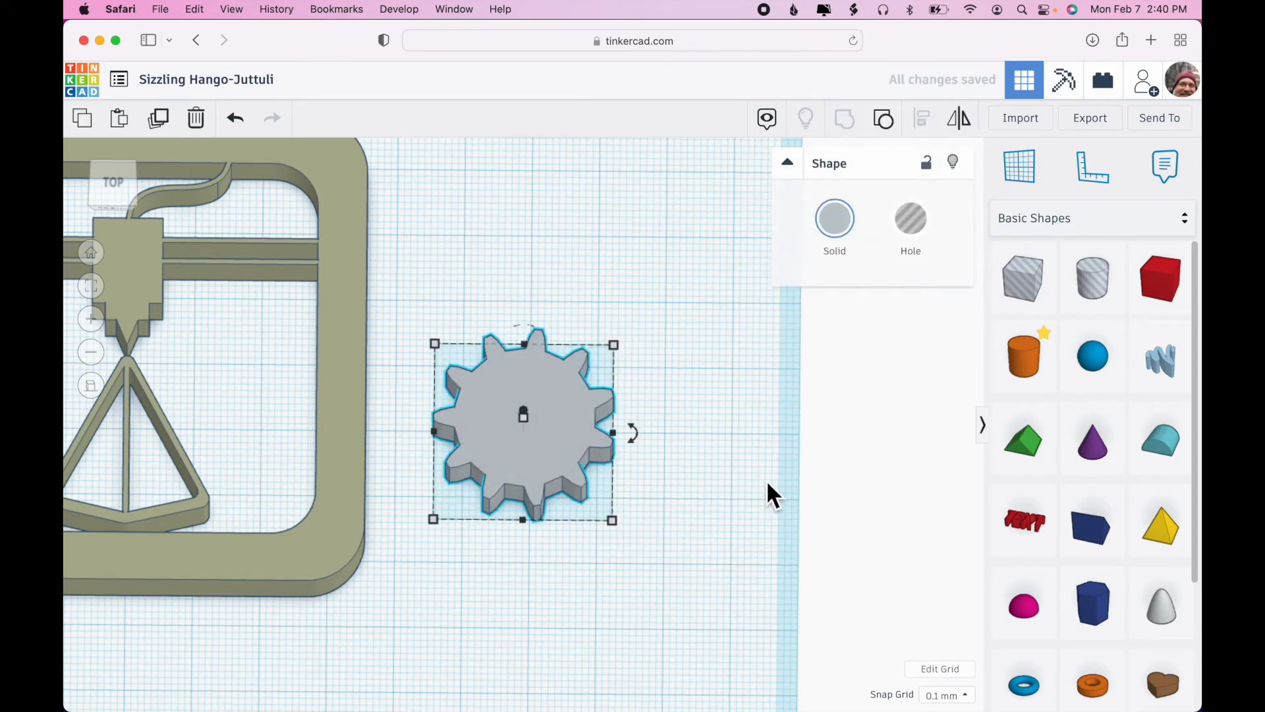
# Place a trial cylinder on the workplane in front of the gear and delete it
pyautogui.scroll(-3, 768, 494)
pyautogui.scroll(1, 749, 480)
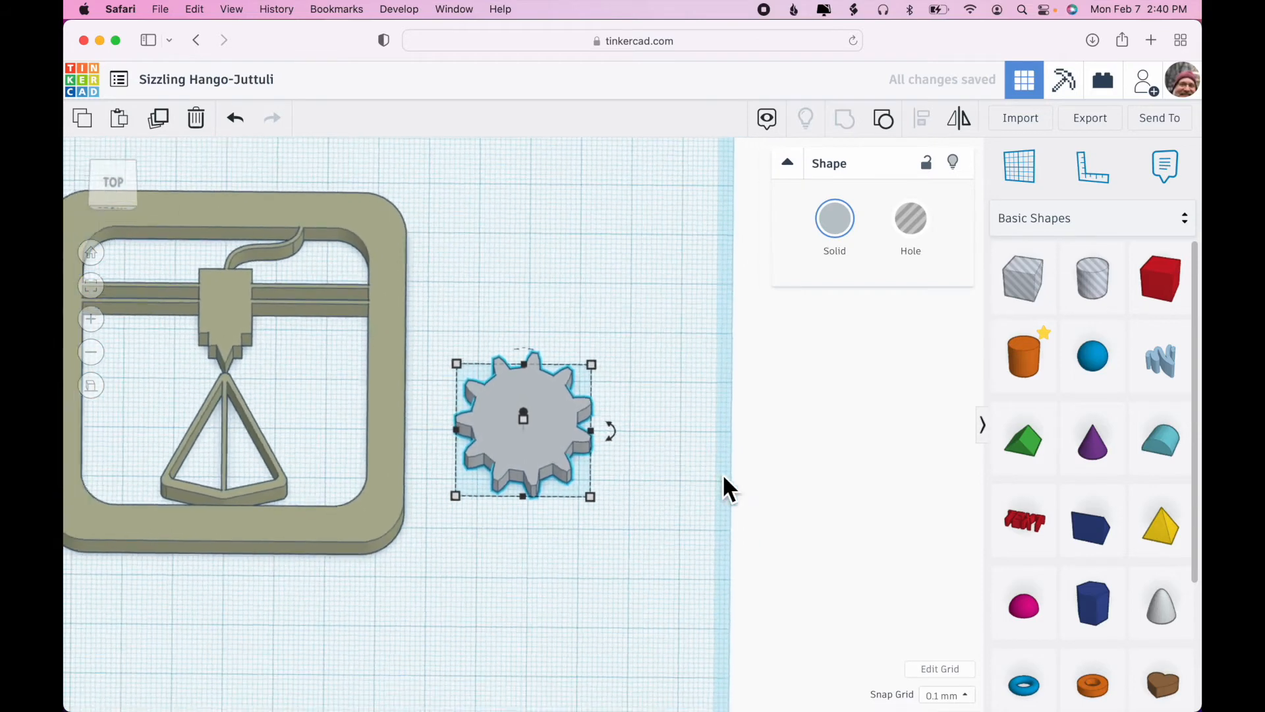
pyautogui.scroll(-1, 724, 479)
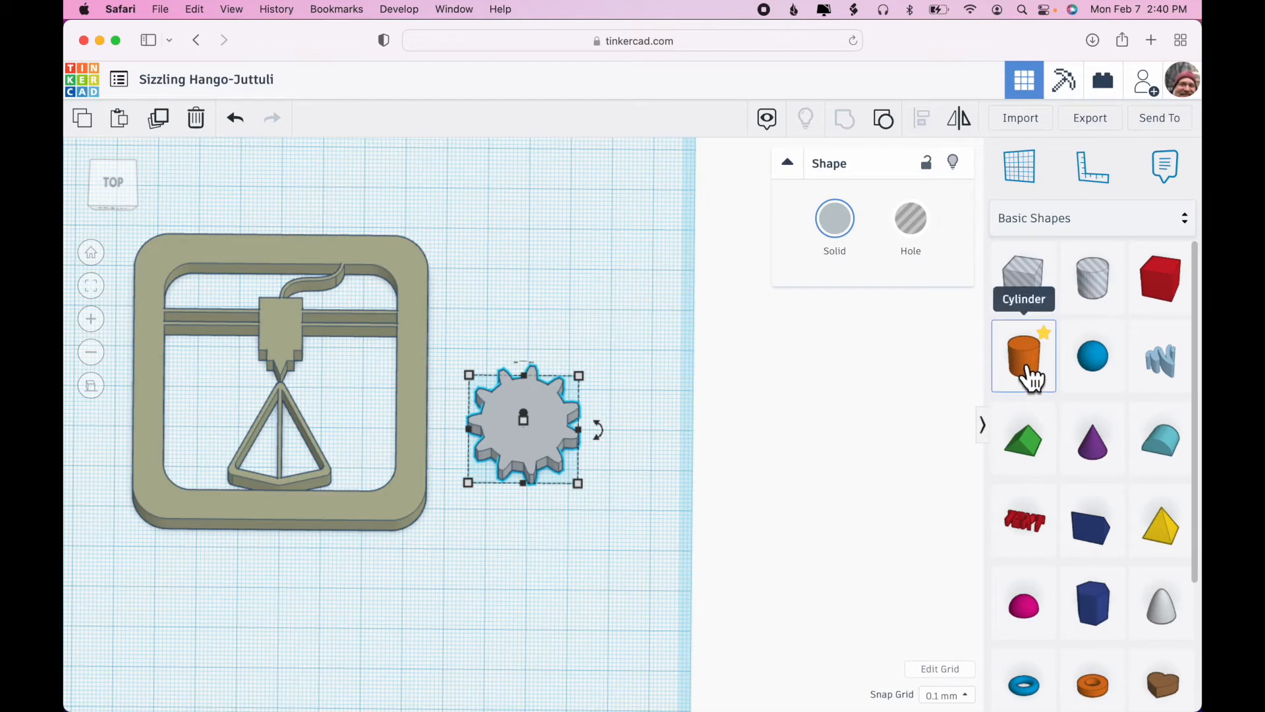
pyautogui.moveTo(663, 445); pyautogui.dragTo(665, 412, button='right')
pyautogui.moveTo(1024, 356); pyautogui.dragTo(604, 567)
pyautogui.press('Delete')
# Place a trial cylinder while viewing from the front, inspect where it lands from other angles, and delete it
pyautogui.moveTo(699, 588); pyautogui.dragTo(702, 509, button='right')
pyautogui.click(705, 508)
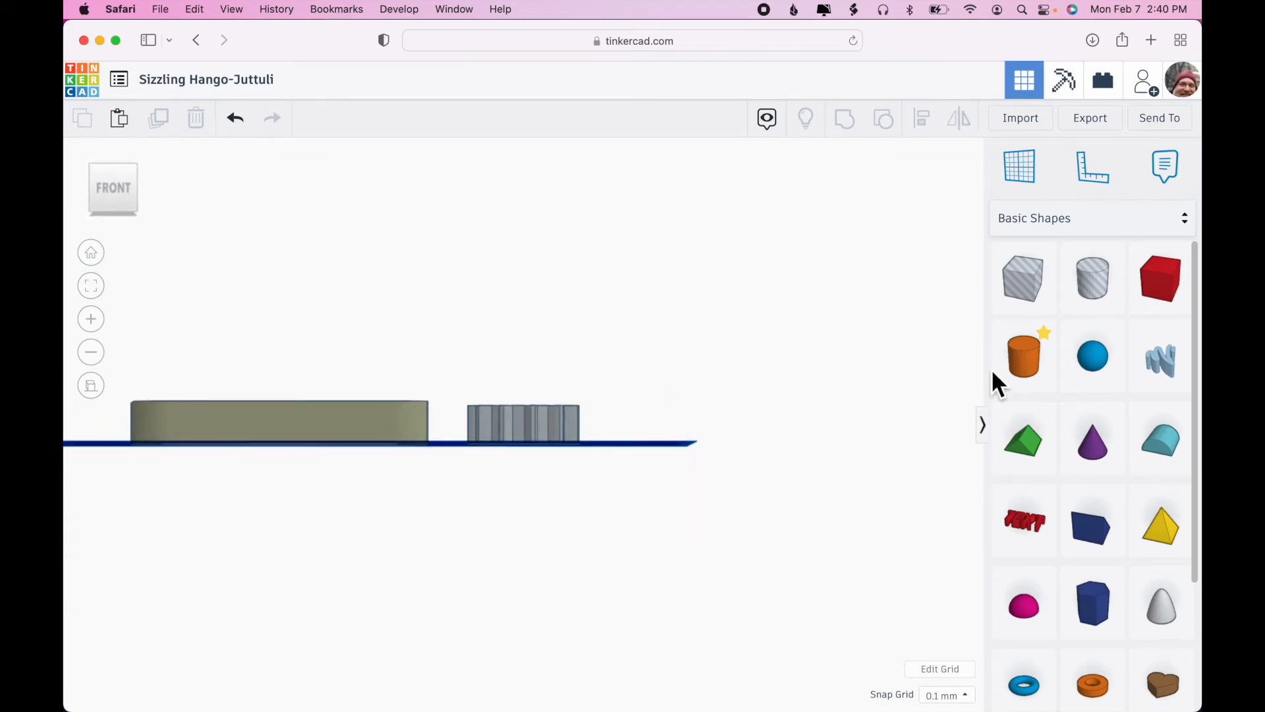
pyautogui.moveTo(974, 355); pyautogui.dragTo(674, 397)
pyautogui.moveTo(778, 539); pyautogui.dragTo(787, 555, button='right')
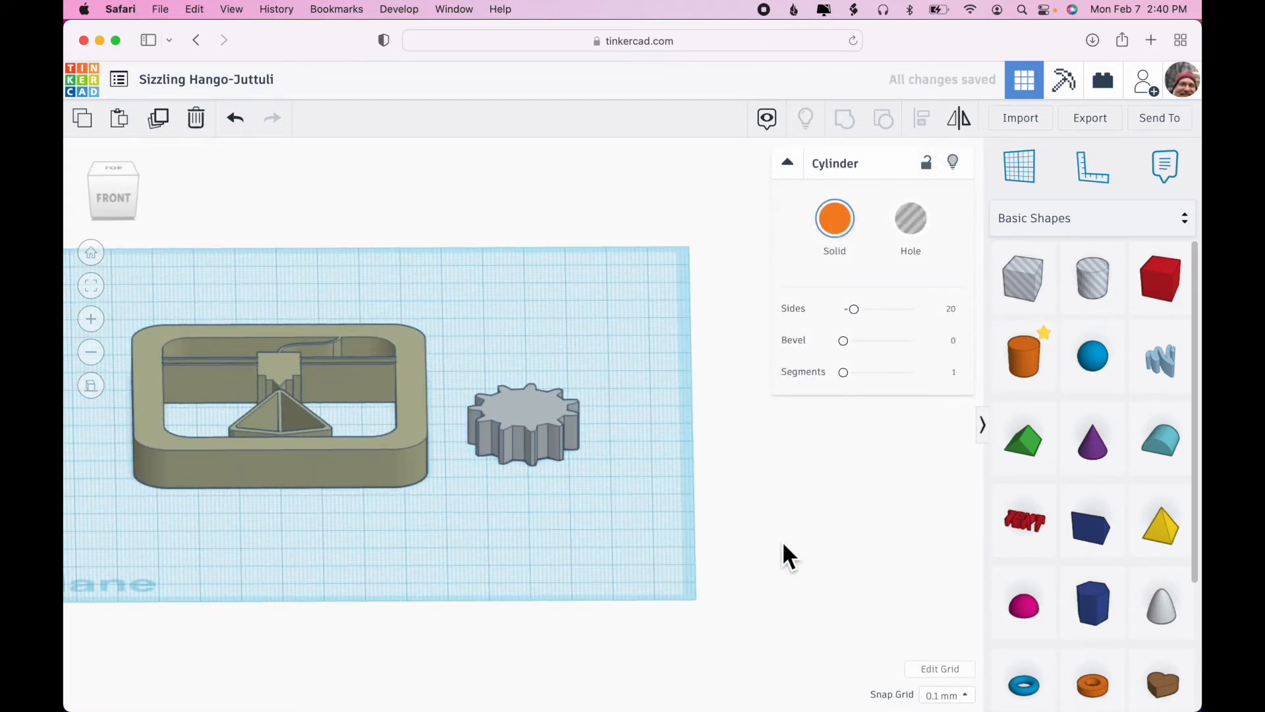
pyautogui.moveTo(784, 544); pyautogui.dragTo(713, 425, button='right')
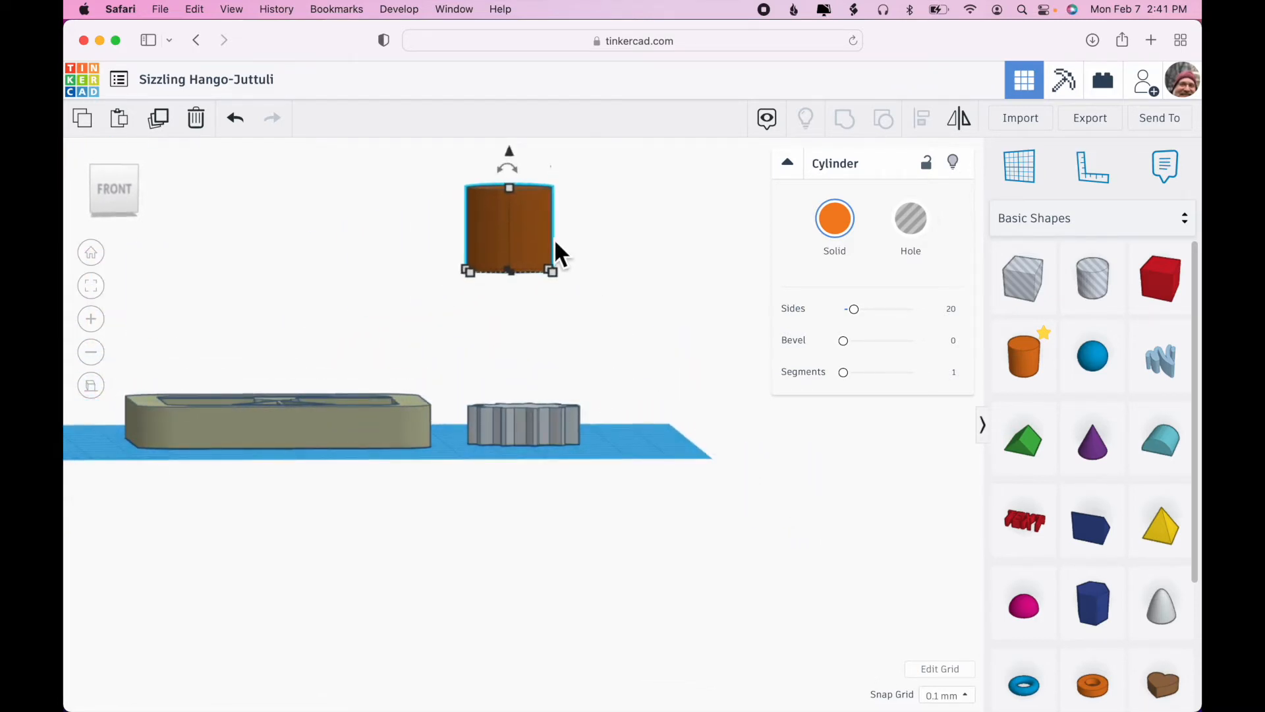
pyautogui.press('Delete')
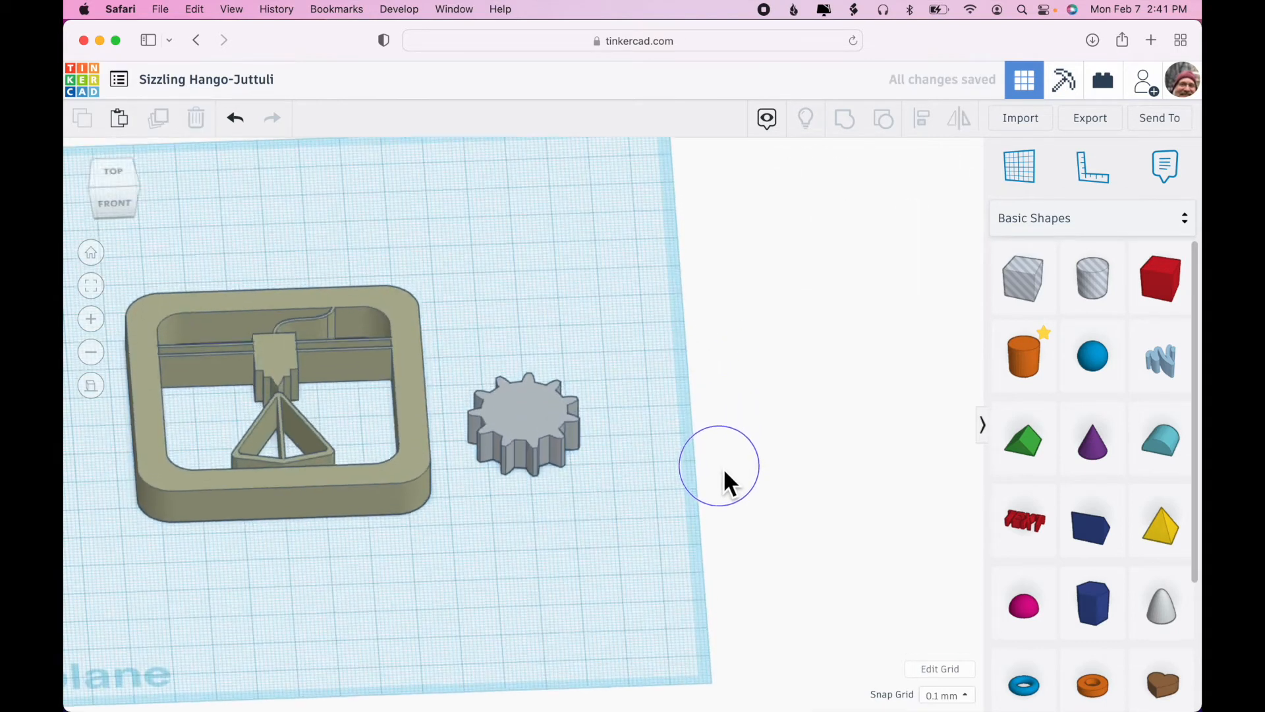
# Place a trial cylinder beside the gear, move it around the workplane from different viewing angles, and delete it
pyautogui.moveTo(1025, 356); pyautogui.dragTo(627, 508)
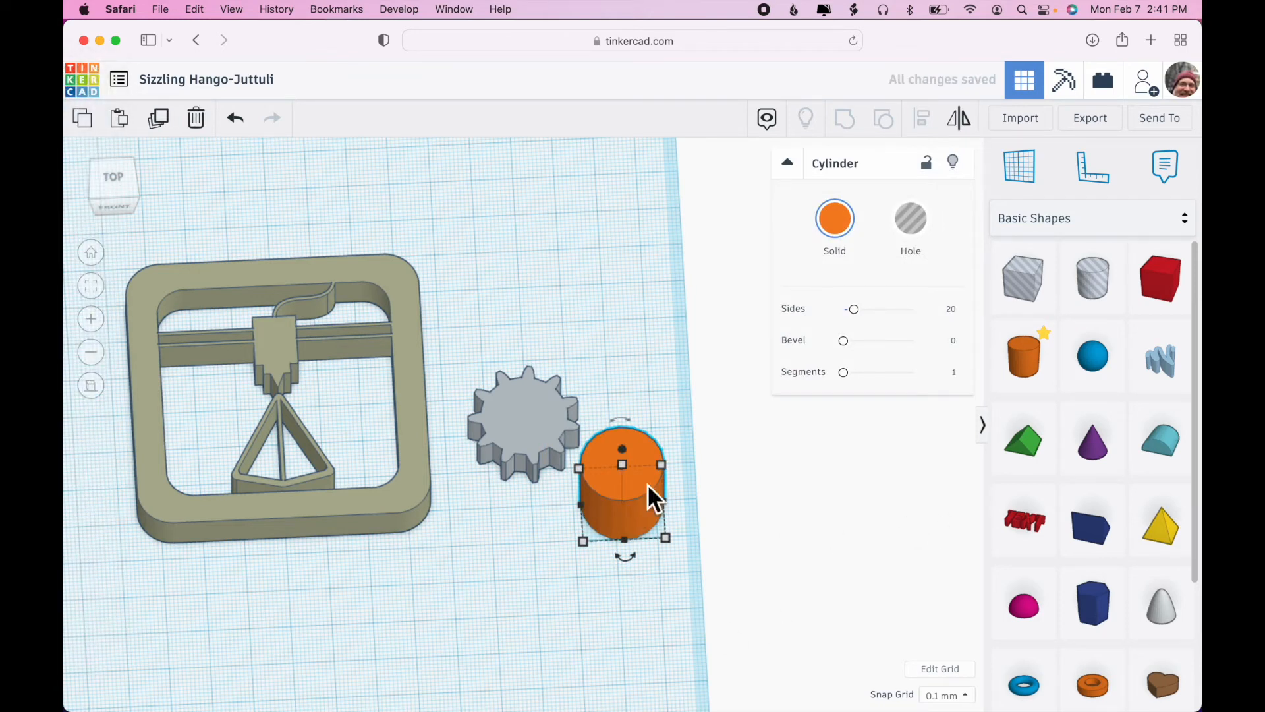
pyautogui.rightClick(757, 603)
pyautogui.moveTo(758, 603); pyautogui.dragTo(469, 513, button='right')
pyautogui.moveTo(442, 417); pyautogui.dragTo(635, 378)
pyautogui.moveTo(396, 405); pyautogui.dragTo(666, 369, button='right')
pyautogui.moveTo(494, 385); pyautogui.dragTo(514, 365)
pyautogui.moveTo(689, 443); pyautogui.dragTo(622, 480, button='right')
pyautogui.moveTo(286, 598); pyautogui.dragTo(464, 462)
pyautogui.moveTo(611, 524); pyautogui.dragTo(667, 562, button='right')
pyautogui.press('Delete')
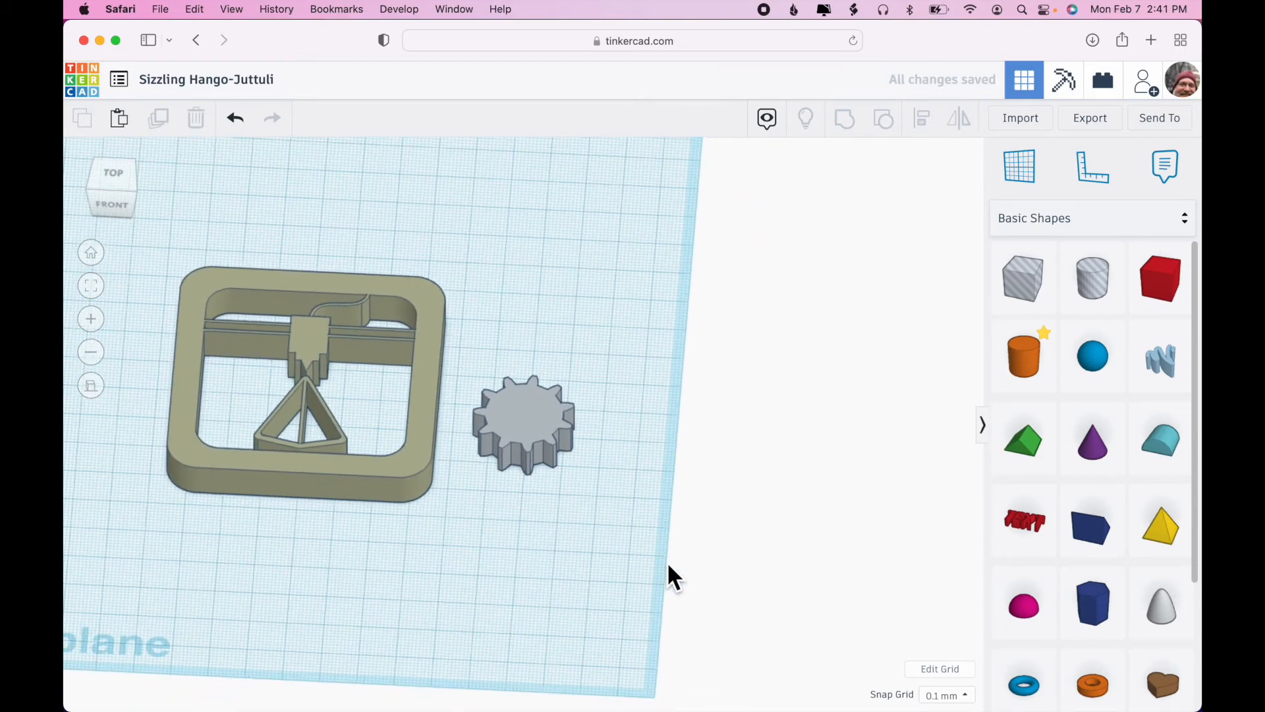
# Scale the filled gear up proportionally until it is wider than the logo and move it over the logo
pyautogui.scroll(-3, 667, 562)
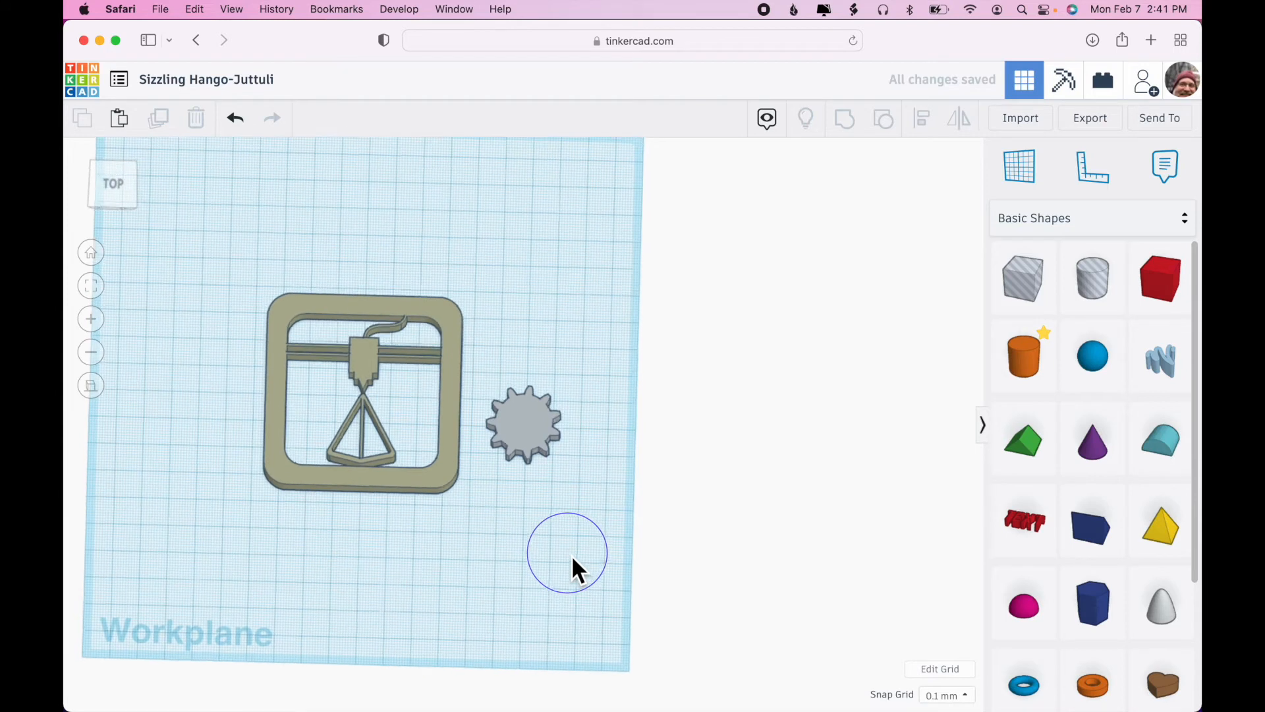
pyautogui.click(528, 421)
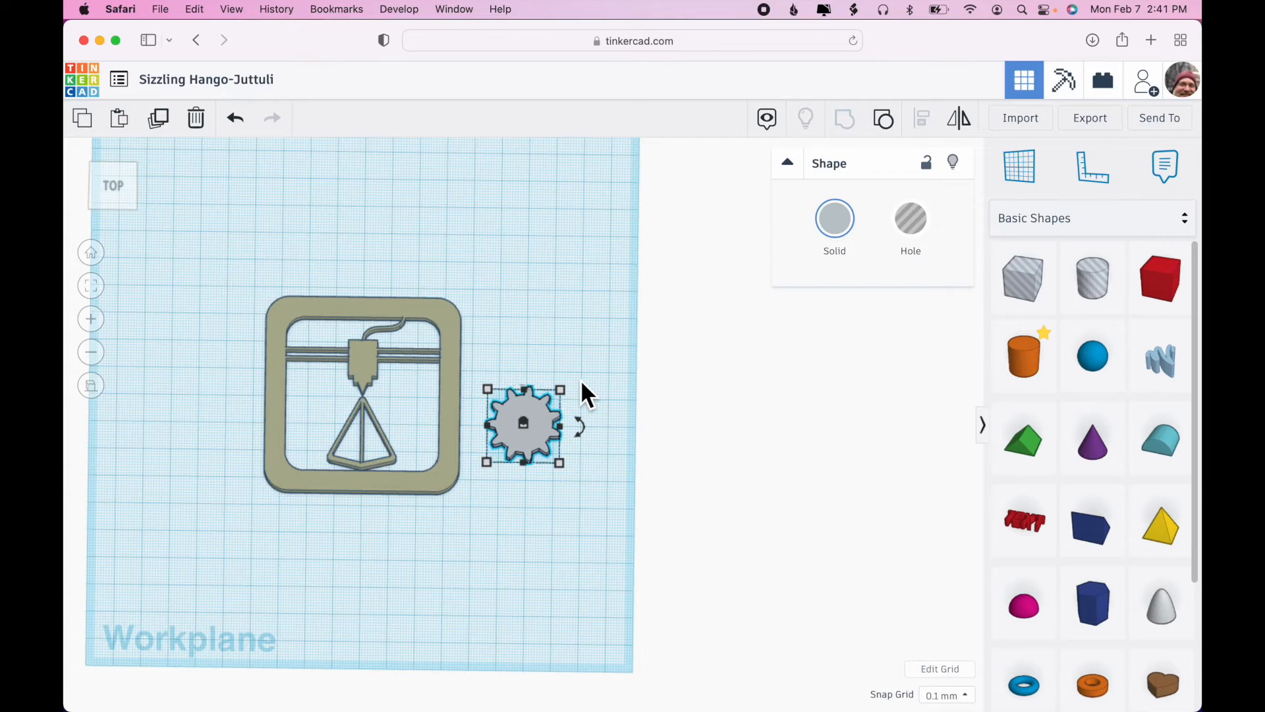
pyautogui.moveTo(566, 399); pyautogui.dragTo(776, 235)
pyautogui.moveTo(714, 346); pyautogui.dragTo(470, 425)
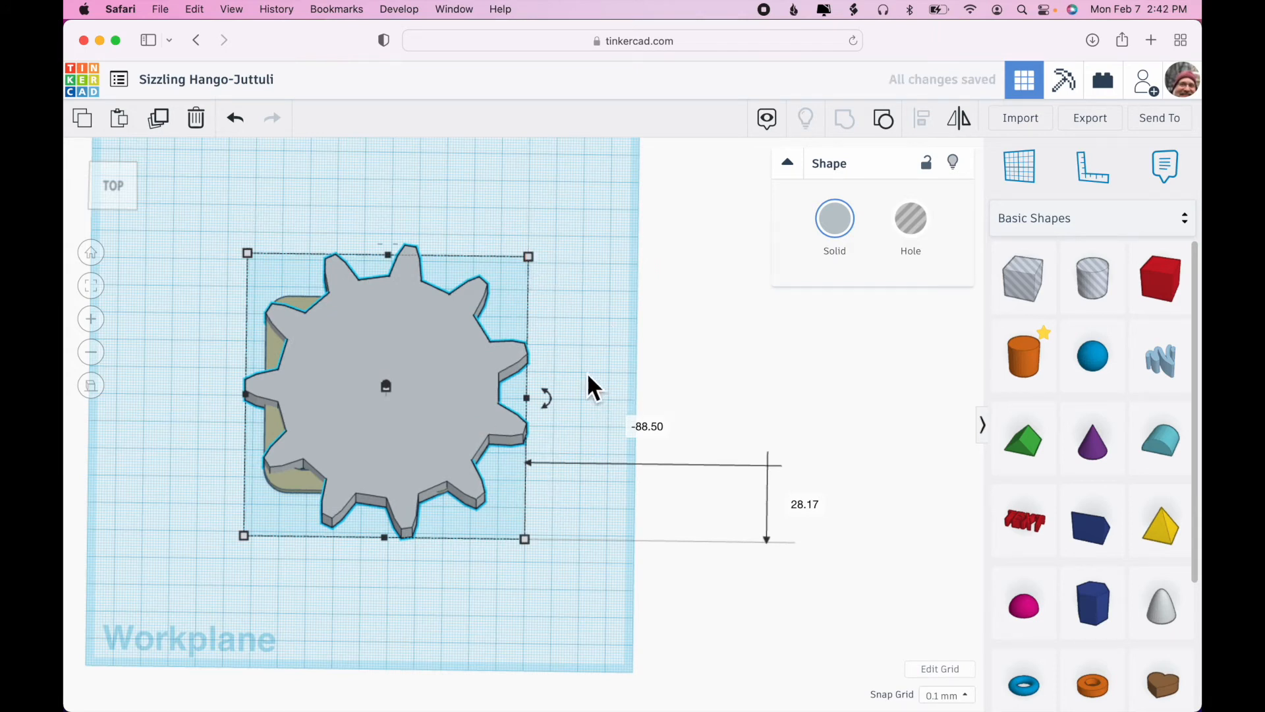
# Move the enlarged gear beside the logo and scale the logo down to about 55 mm square
pyautogui.moveTo(475, 414); pyautogui.dragTo(674, 427)
pyautogui.click(408, 483)
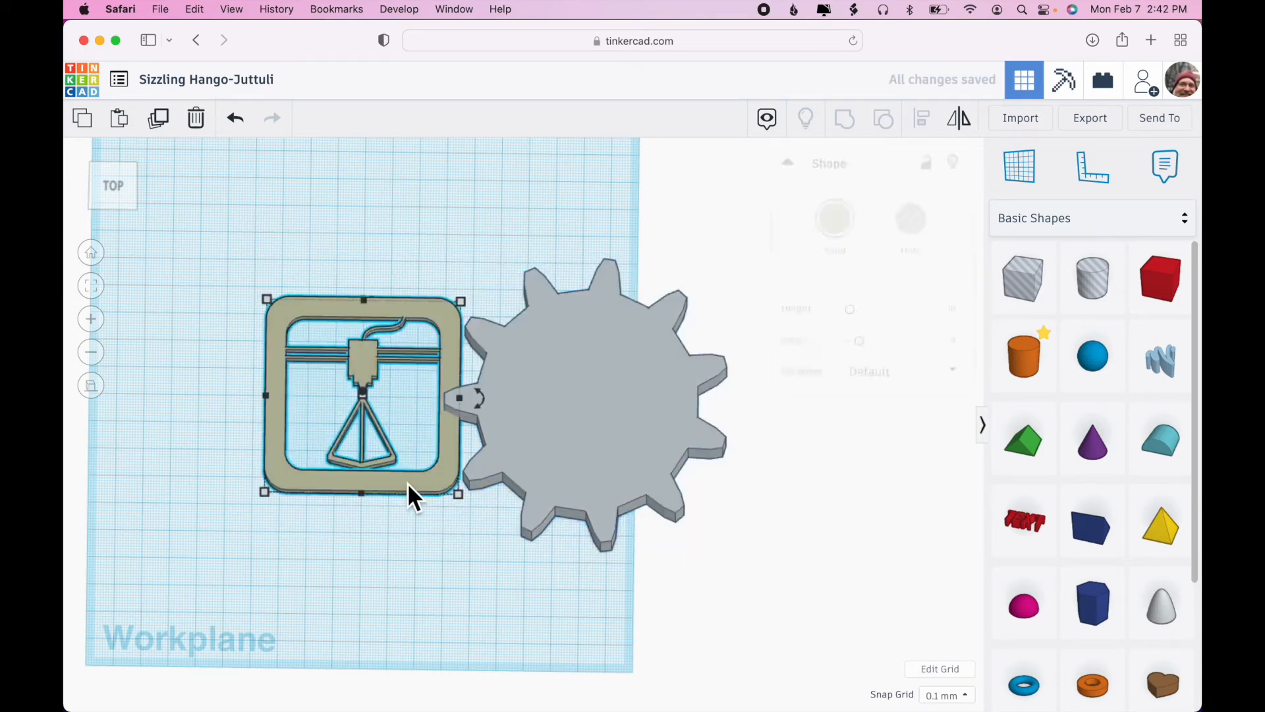
pyautogui.moveTo(465, 303); pyautogui.dragTo(420, 346)
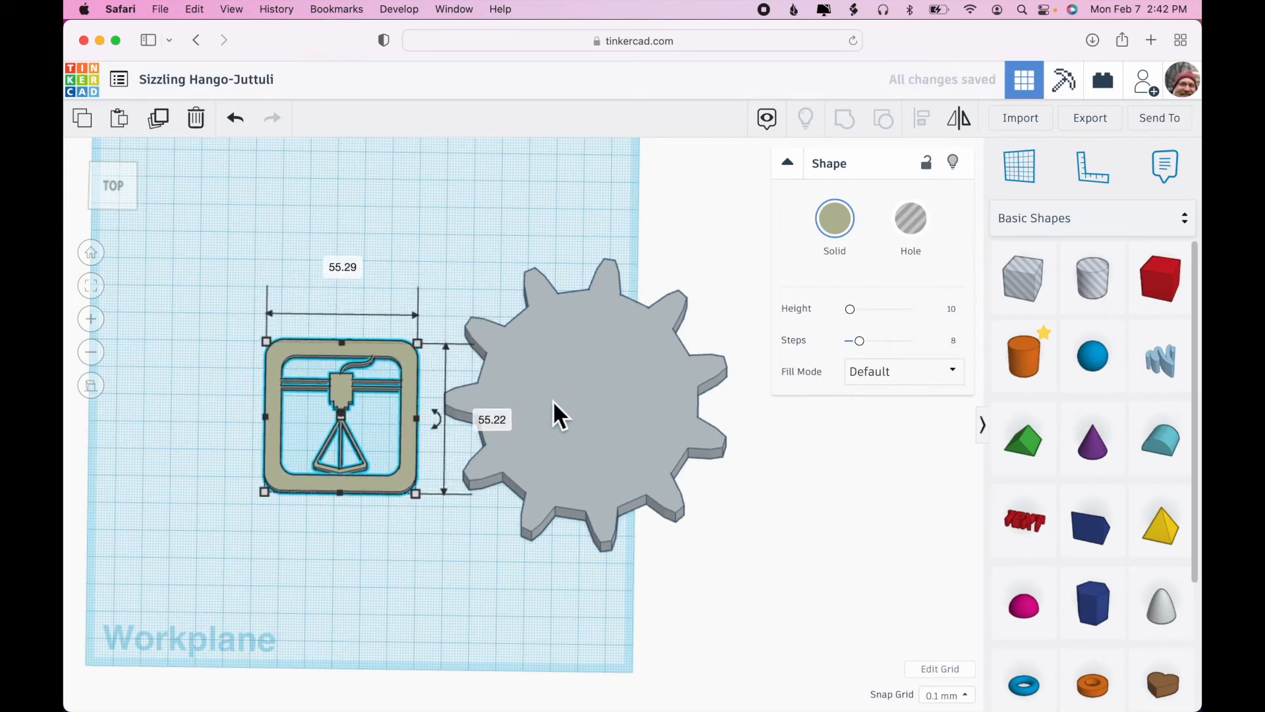
# Reduce the enlarged gear's height below the logo's and move it underneath the logo
pyautogui.moveTo(603, 398); pyautogui.dragTo(534, 373)
pyautogui.moveTo(522, 595); pyautogui.dragTo(531, 553, button='right')
pyautogui.moveTo(515, 329); pyautogui.dragTo(516, 398)
pyautogui.moveTo(521, 463); pyautogui.dragTo(351, 488)
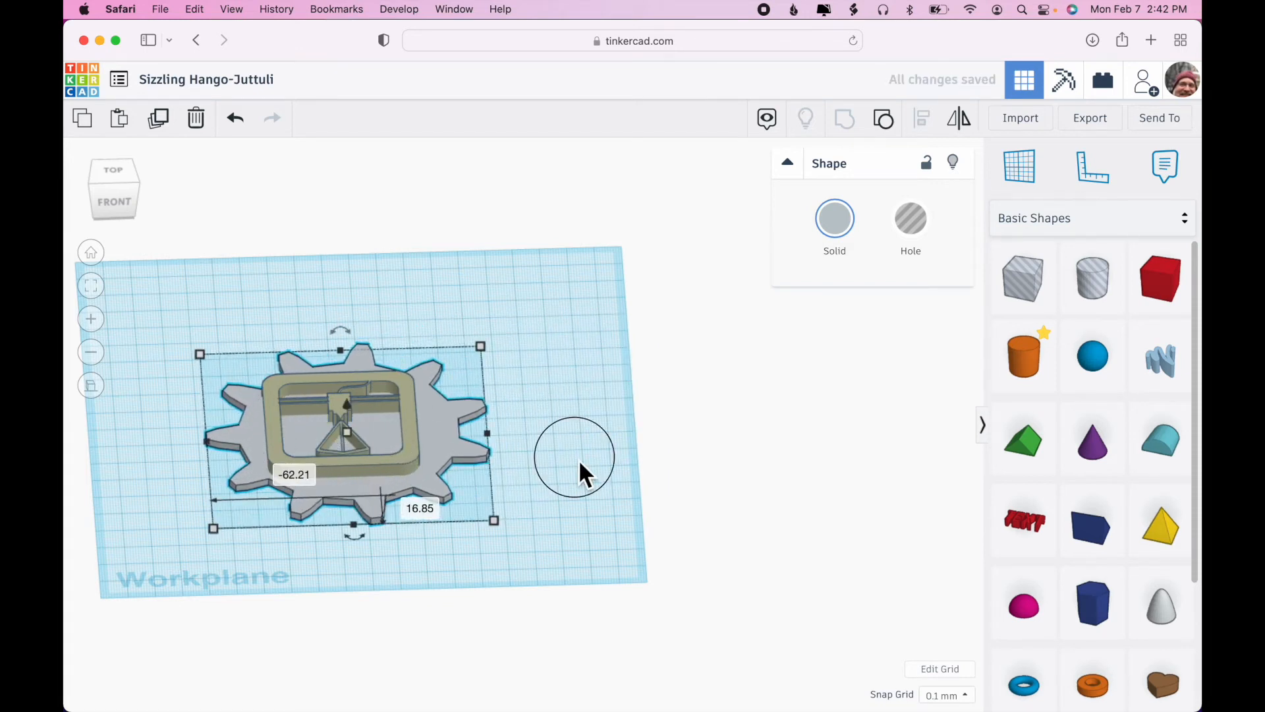
# Align the centers of the gear and the logo along both horizontal axes
pyautogui.moveTo(601, 469); pyautogui.dragTo(587, 573, button='right')
pyautogui.keyDown('shift'); pyautogui.click(401, 402); pyautogui.keyUp('shift')
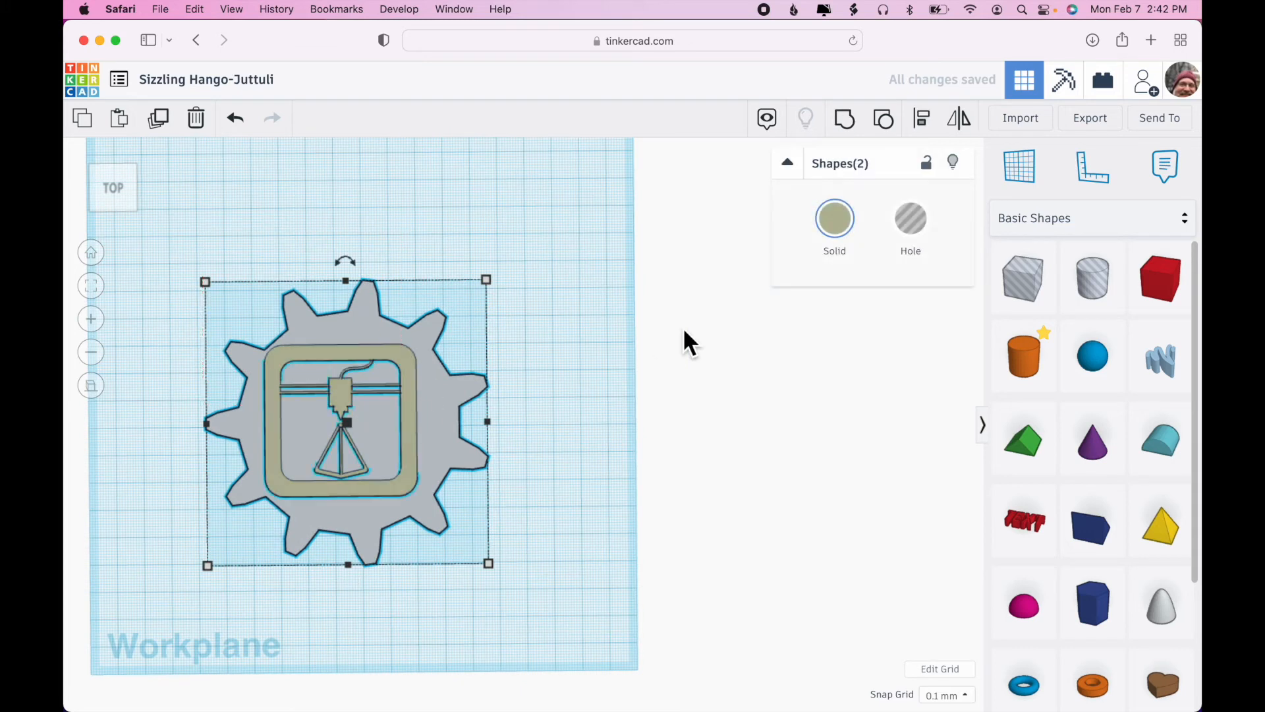
pyautogui.click(919, 119)
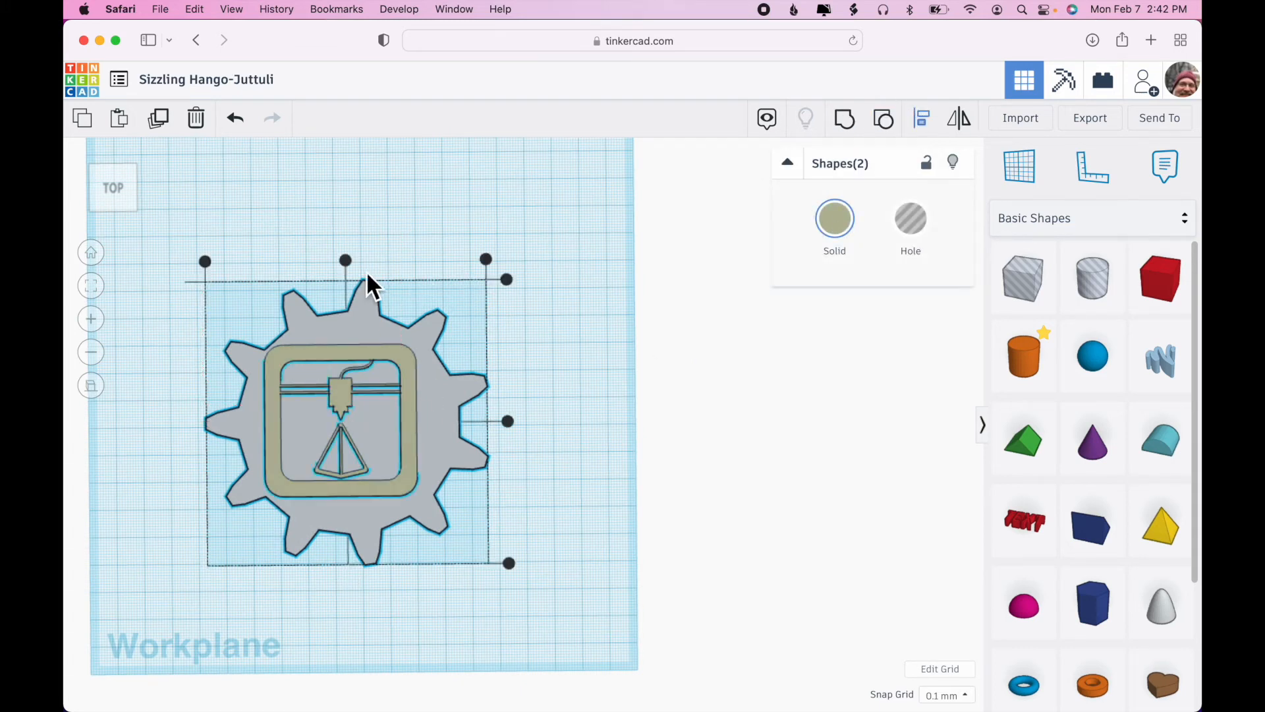
pyautogui.click(345, 260)
pyautogui.click(508, 421)
pyautogui.click(577, 456)
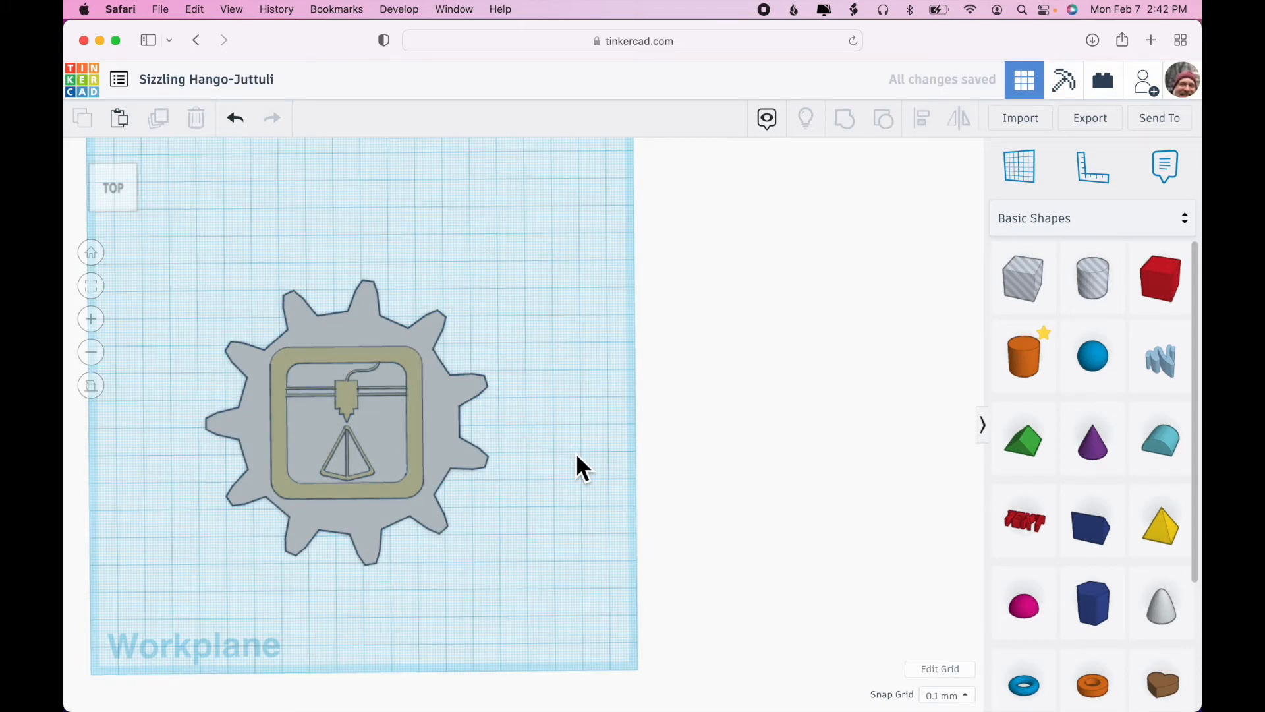
# Set the gear's height to 1 mm
pyautogui.moveTo(576, 452); pyautogui.dragTo(570, 343, button='right')
pyautogui.click(366, 484)
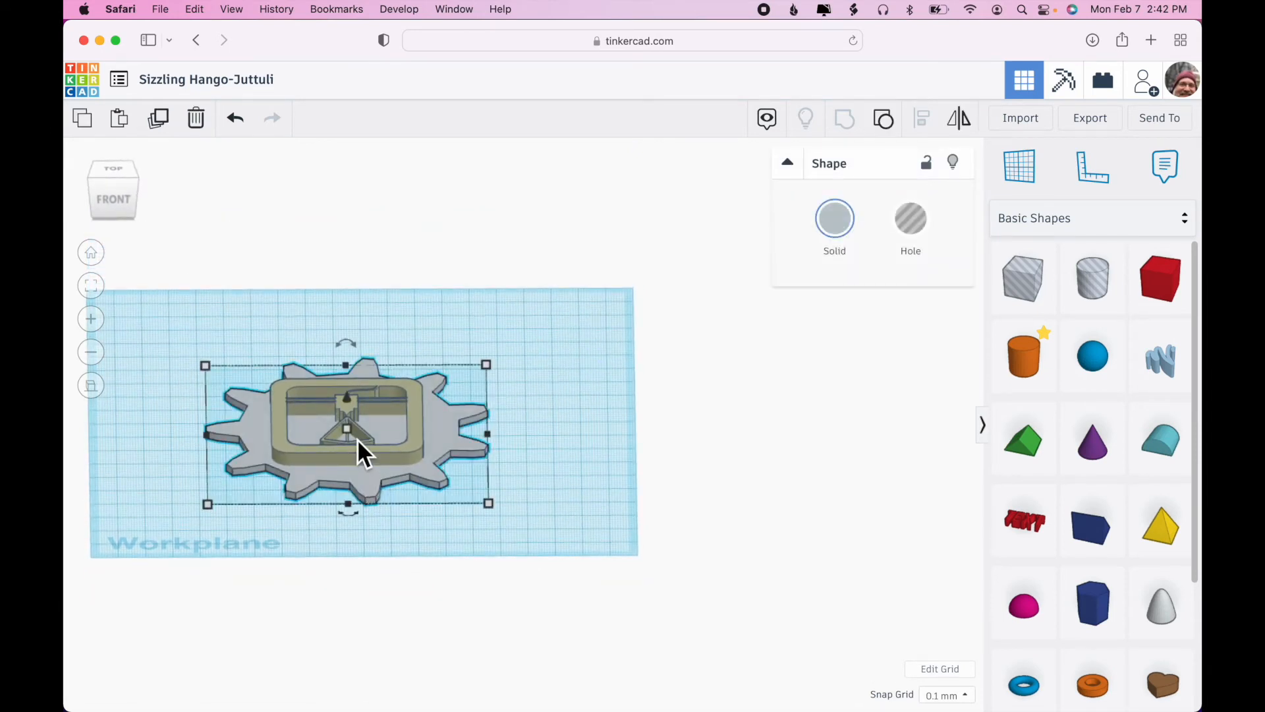
pyautogui.click(423, 432)
pyautogui.write('1')
pyautogui.press('Return')
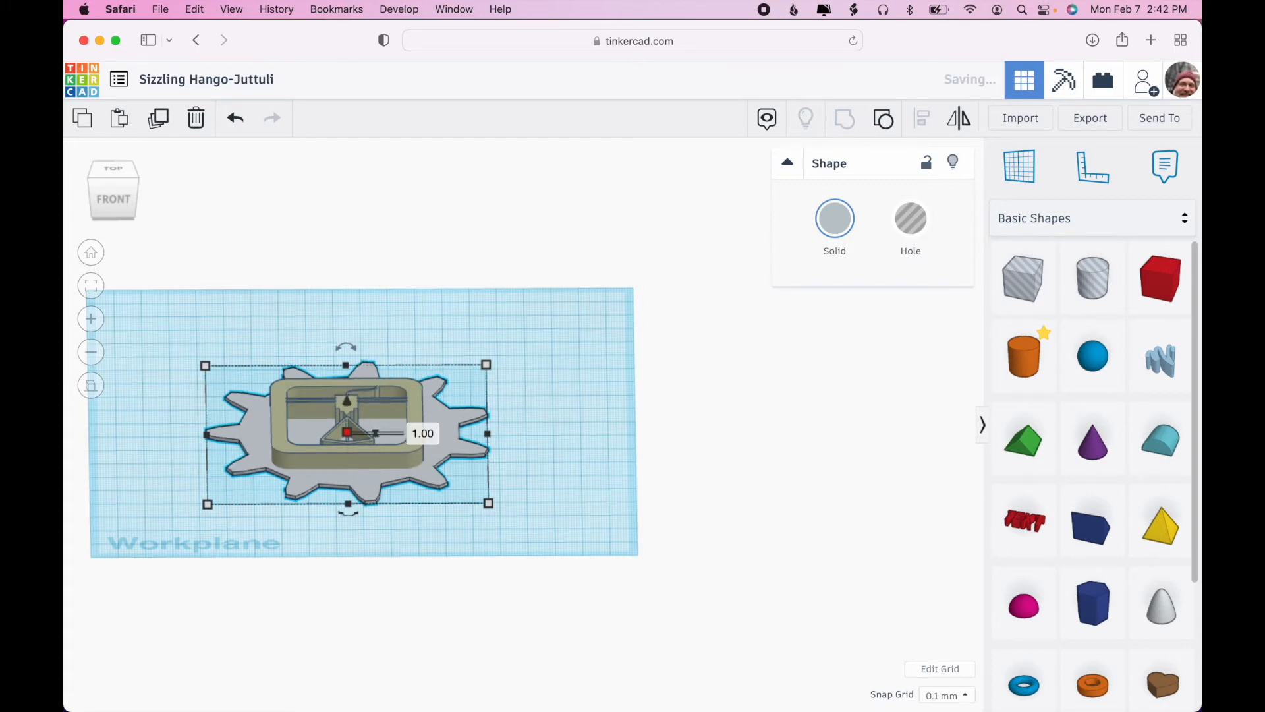
# Set the logo's height to 3 mm
pyautogui.click(412, 457)
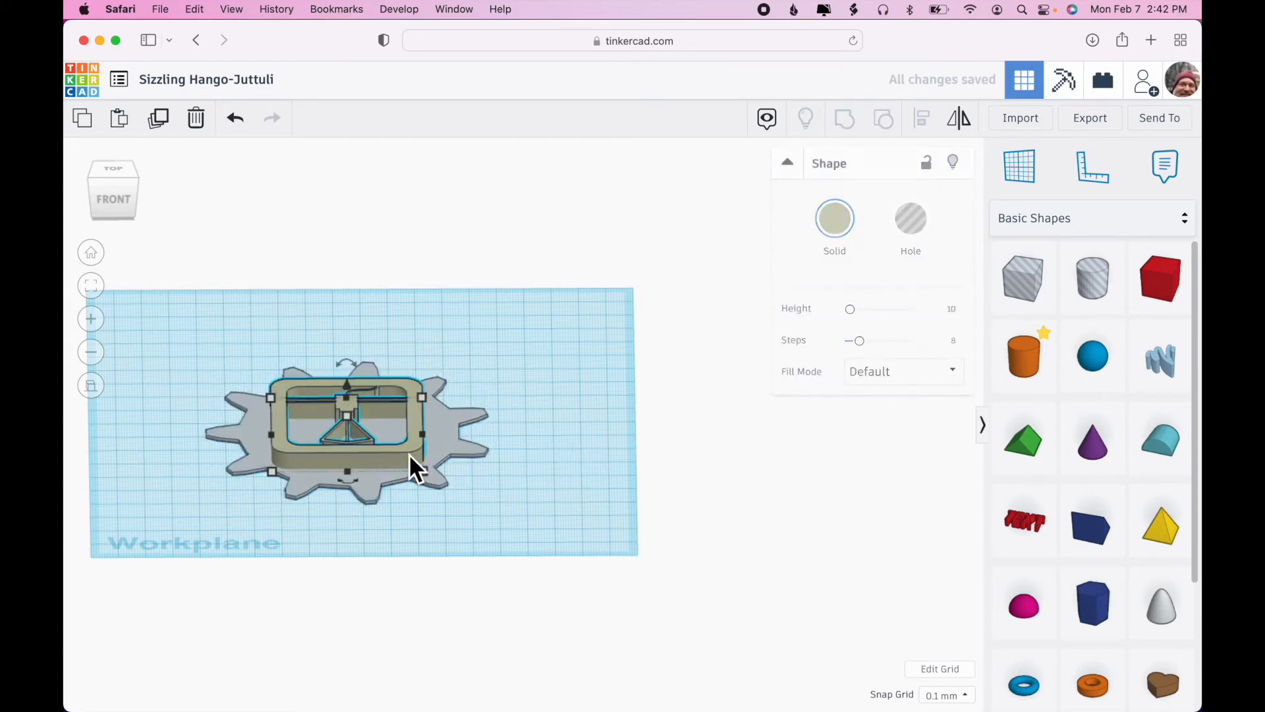
pyautogui.click(422, 429)
pyautogui.write('3')
pyautogui.press('Return')
pyautogui.click(536, 442)
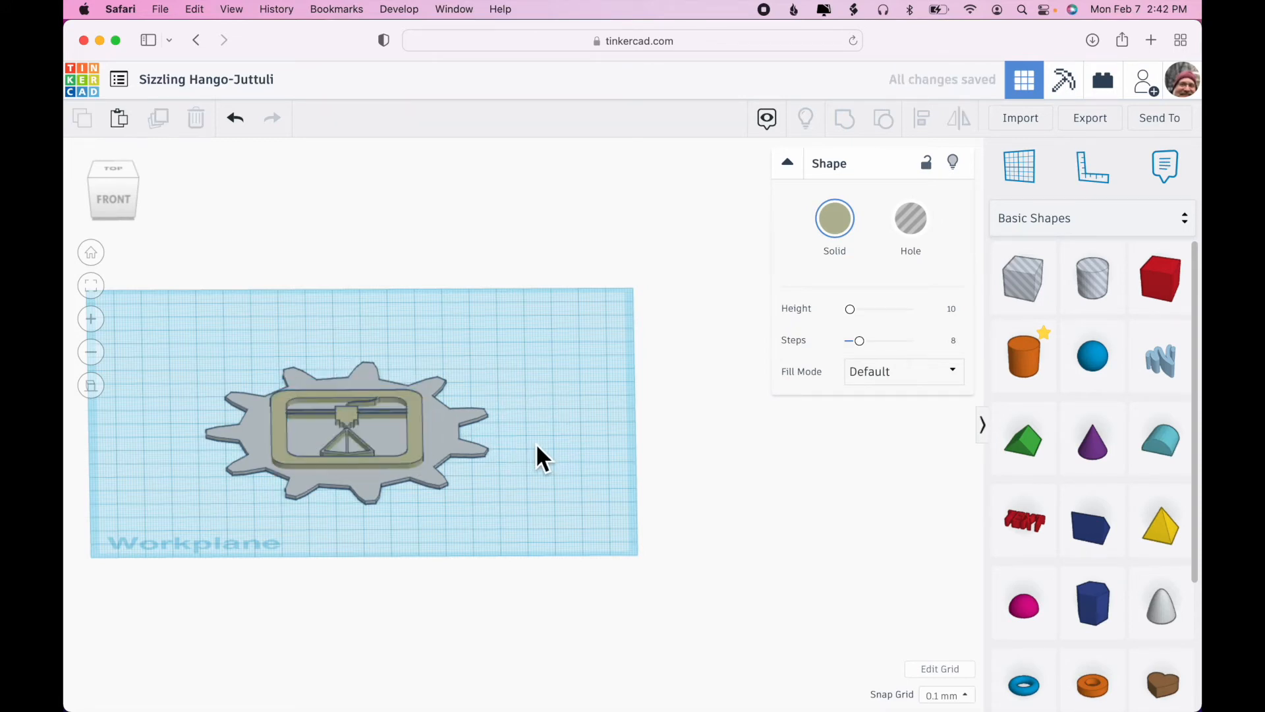
# Change the logo's solid color to the dark golden yellow preset
pyautogui.moveTo(536, 443)
pyautogui.mouseDown(button='right')
pyautogui.moveTo(536, 401)
pyautogui.moveTo(529, 541)
pyautogui.moveTo(539, 422)
pyautogui.mouseUp(button='right')
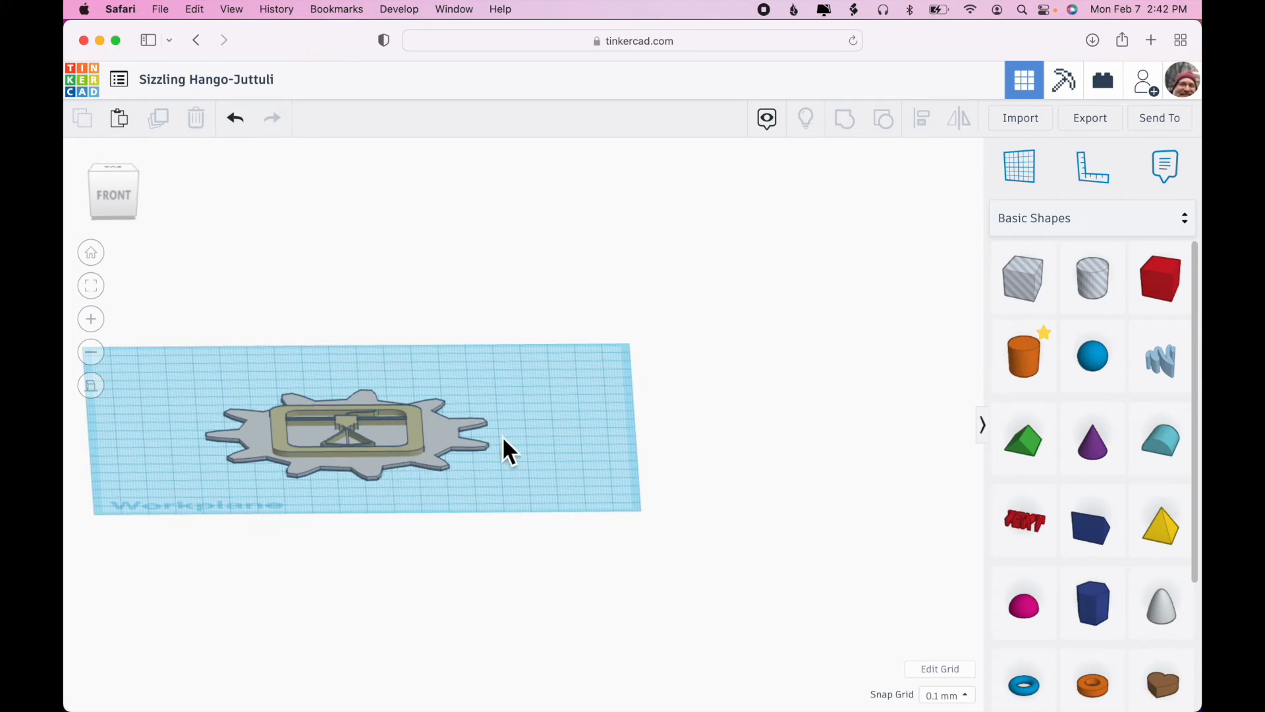
pyautogui.moveTo(535, 438); pyautogui.dragTo(515, 493, button='right')
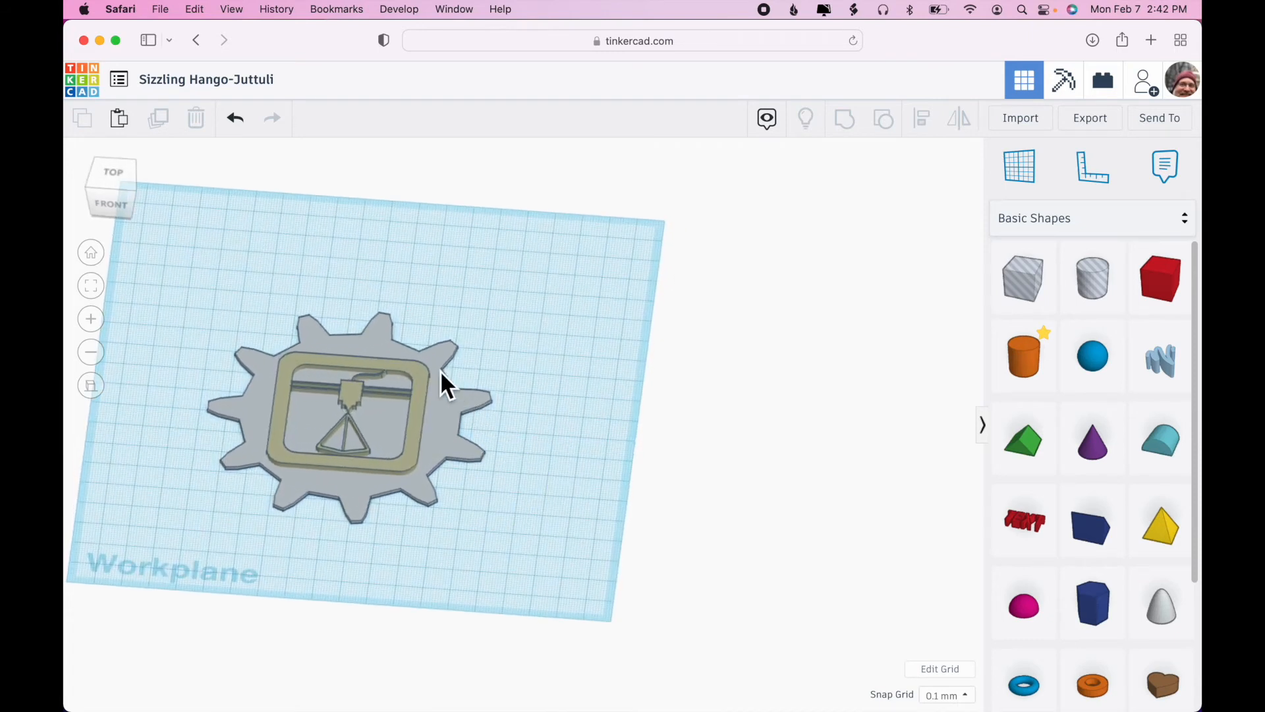
pyautogui.moveTo(594, 414); pyautogui.dragTo(610, 480, button='right')
pyautogui.click(377, 490)
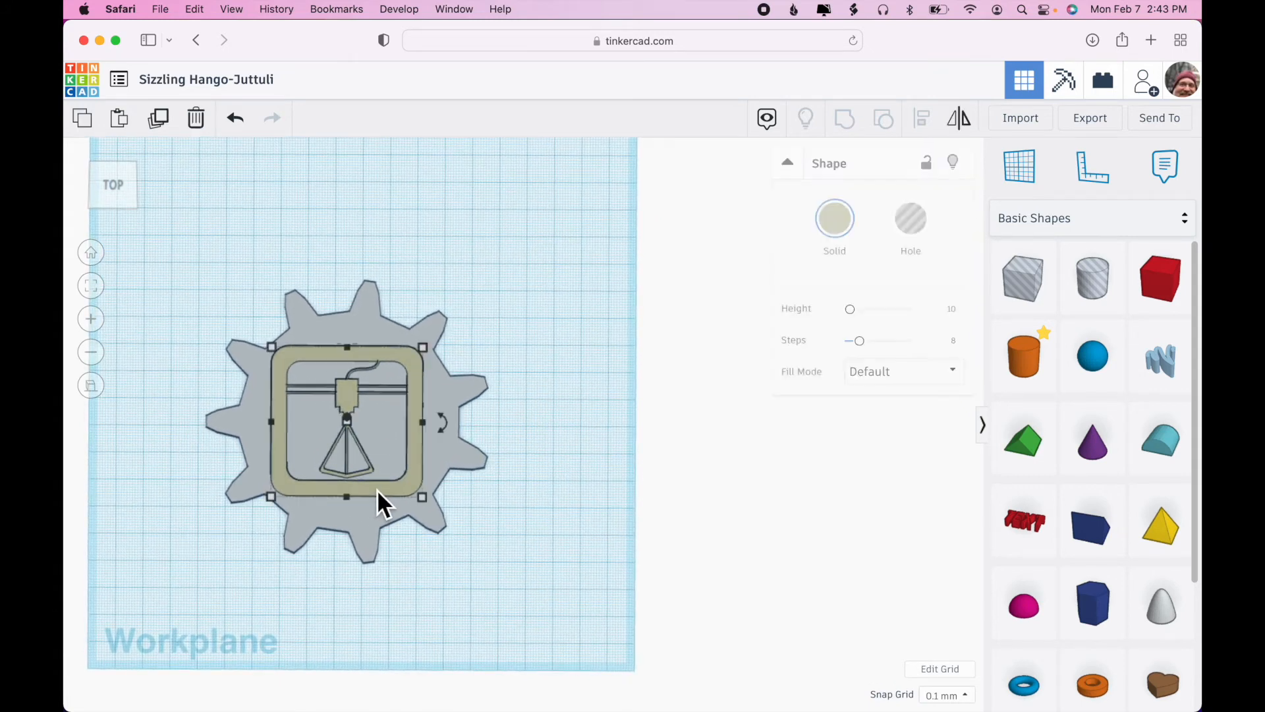
pyautogui.click(835, 226)
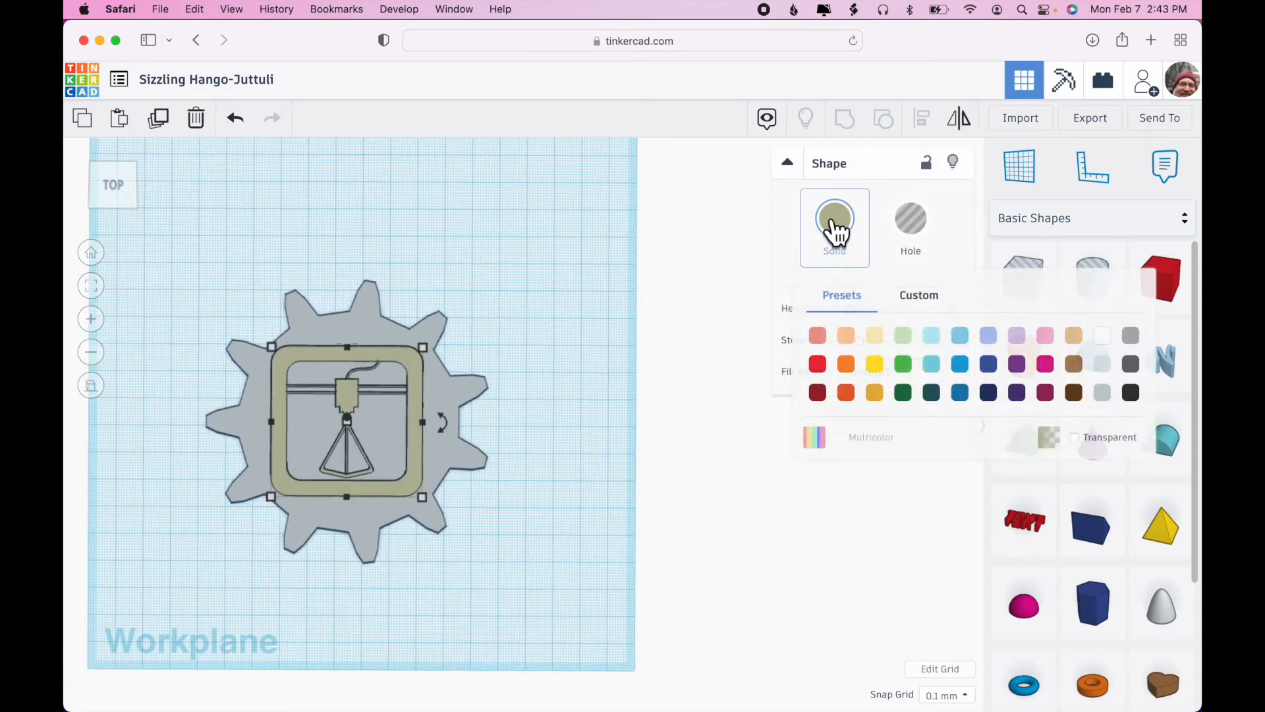
pyautogui.click(874, 394)
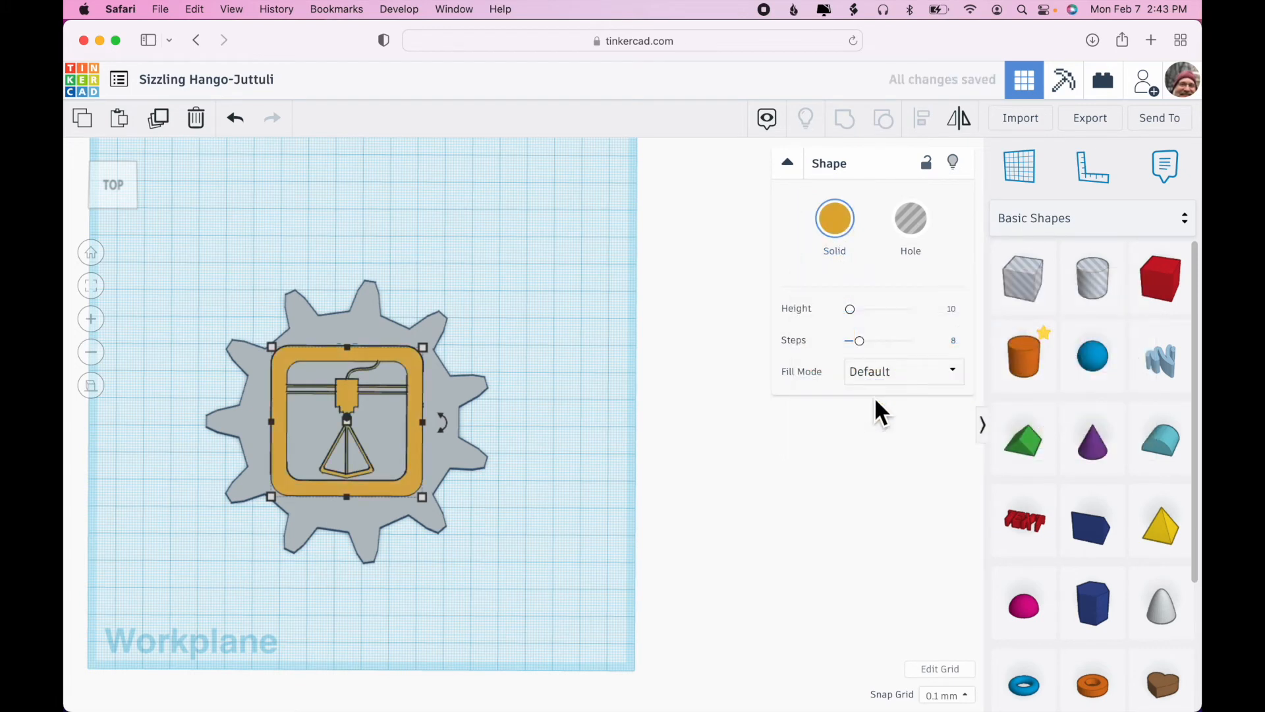
# Change the gear's solid color to the dark red preset
pyautogui.click(571, 443)
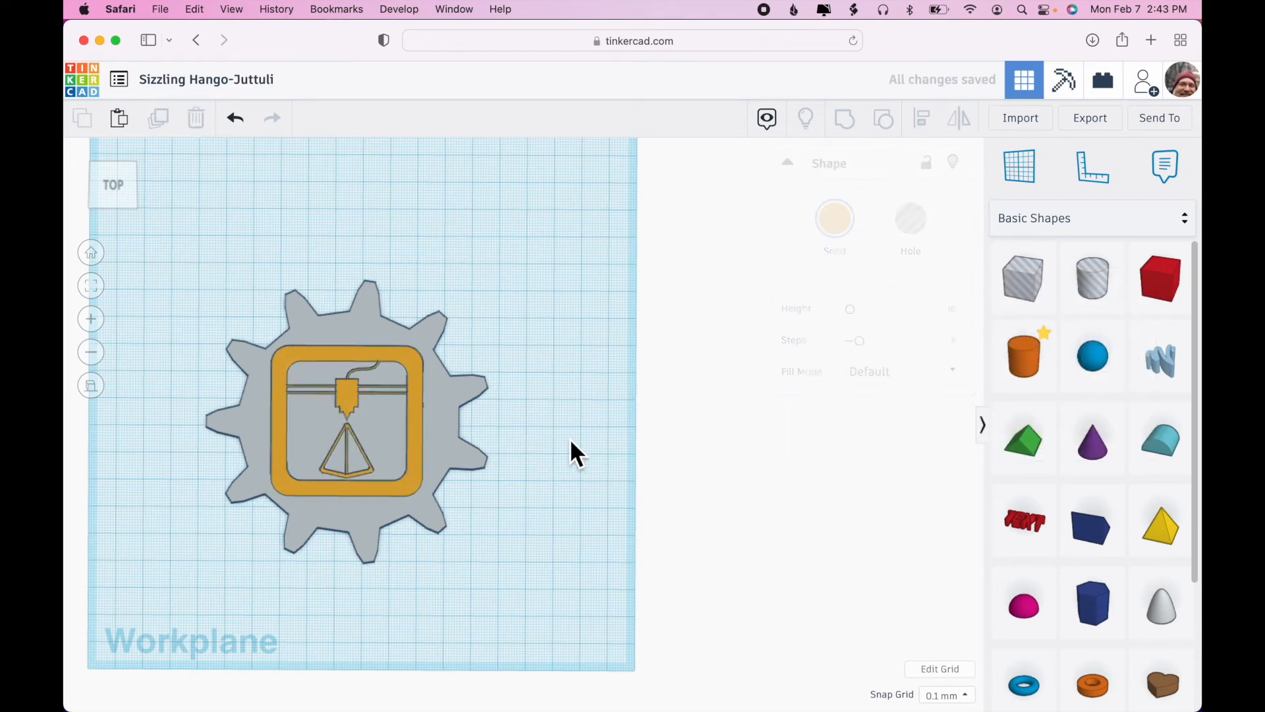
pyautogui.click(454, 451)
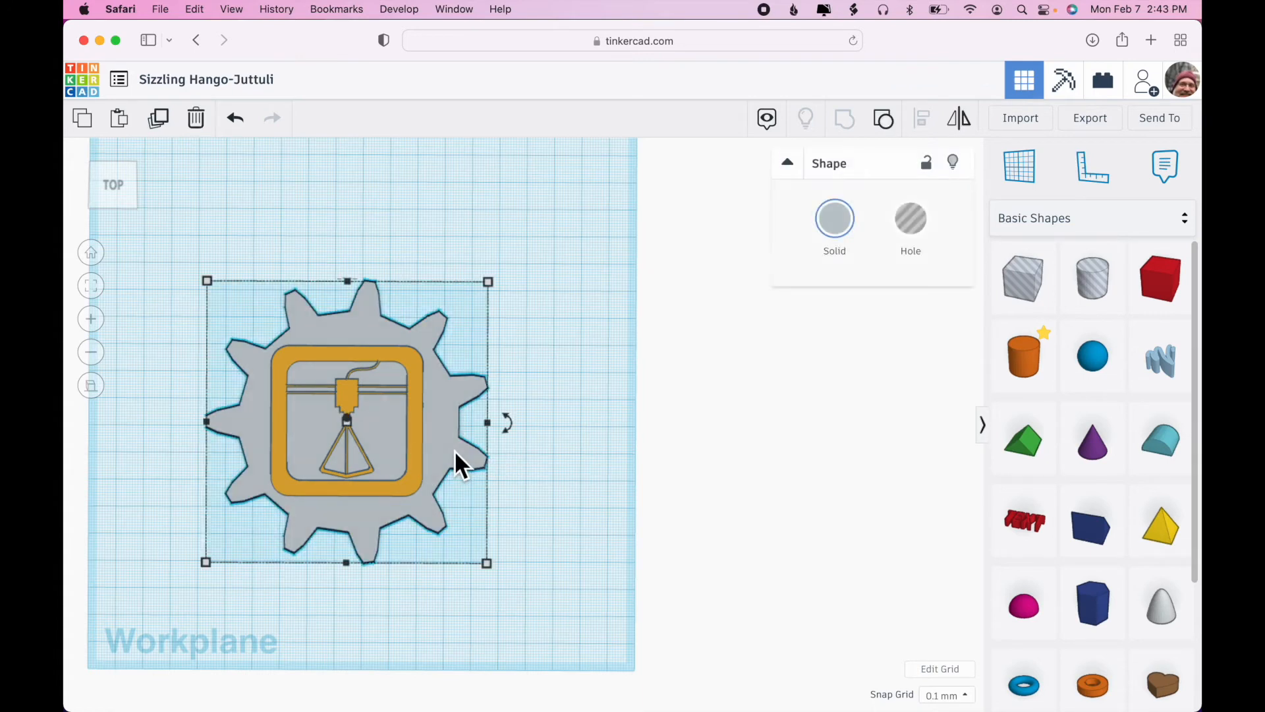
pyautogui.click(835, 224)
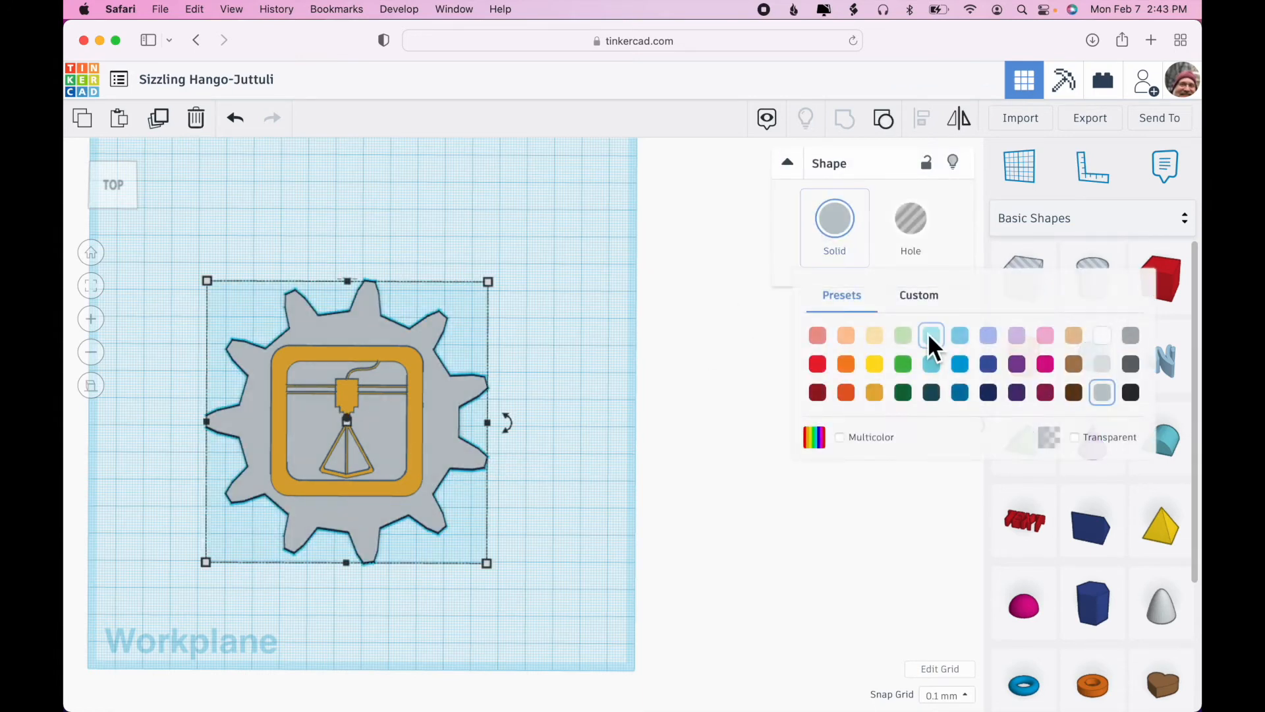
pyautogui.click(818, 392)
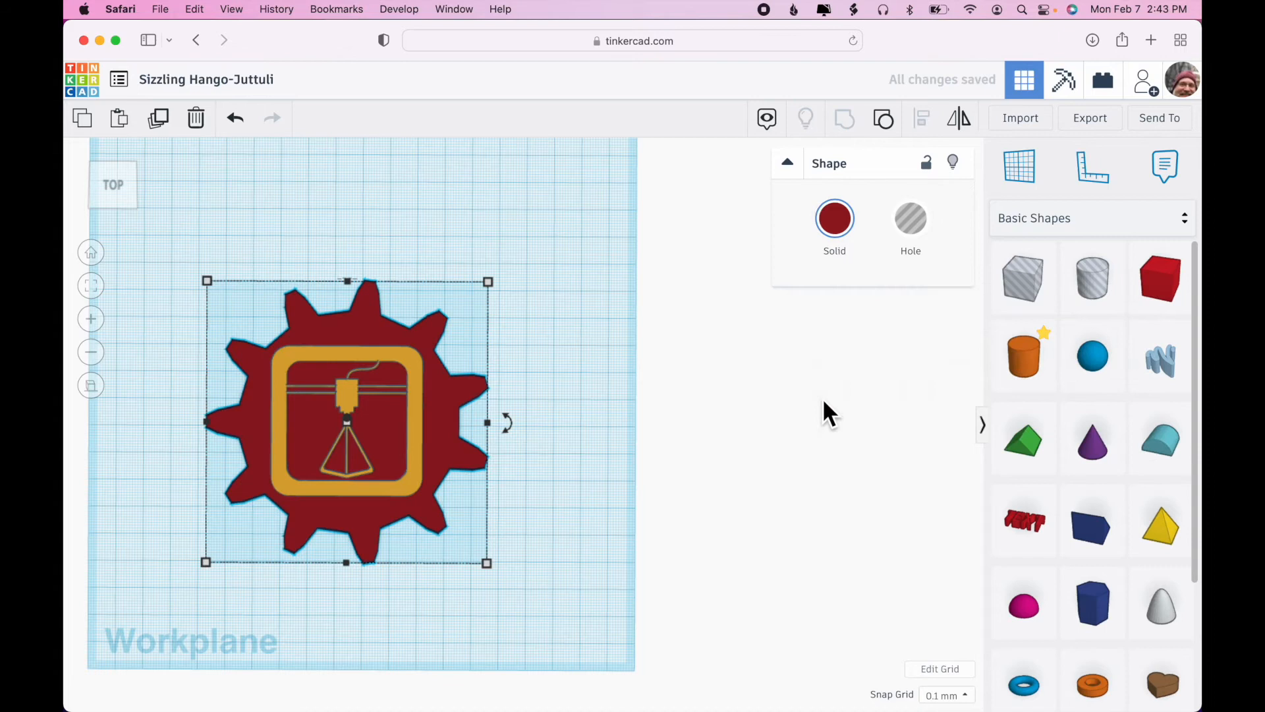
pyautogui.click(692, 432)
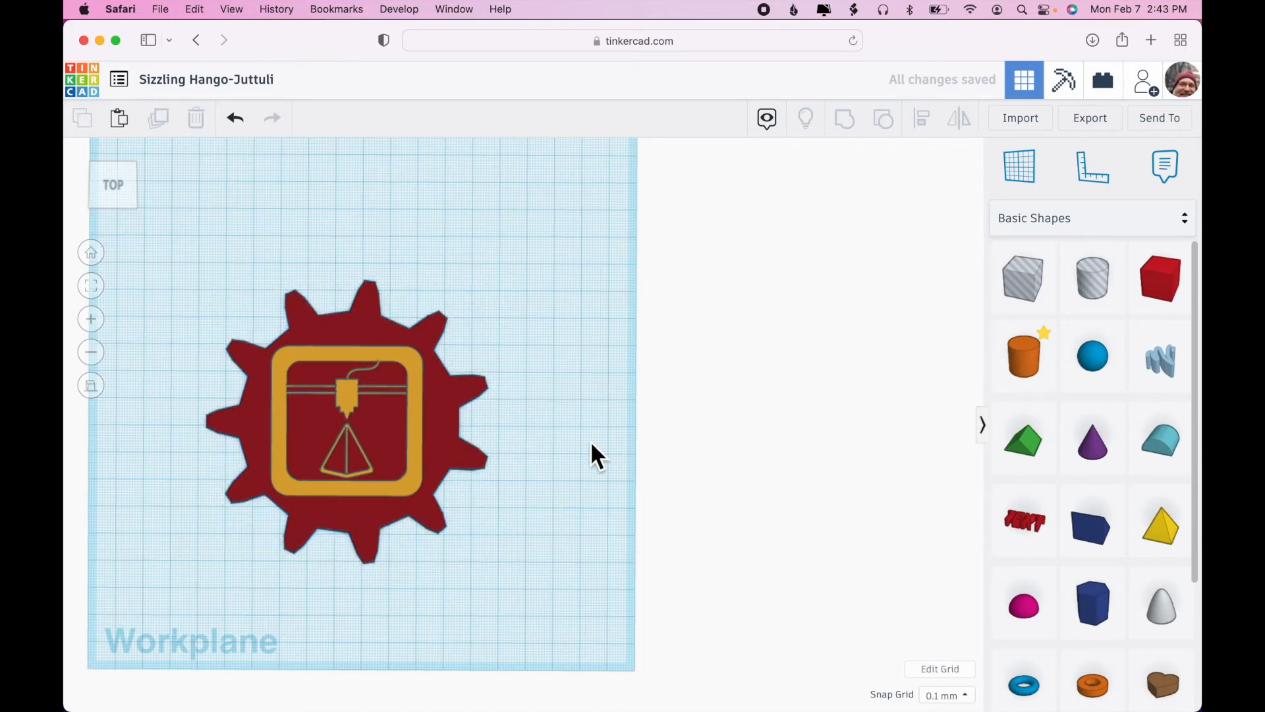
# Select the gear and the logo together and group them into one shape
pyautogui.scroll(-3, 592, 445)
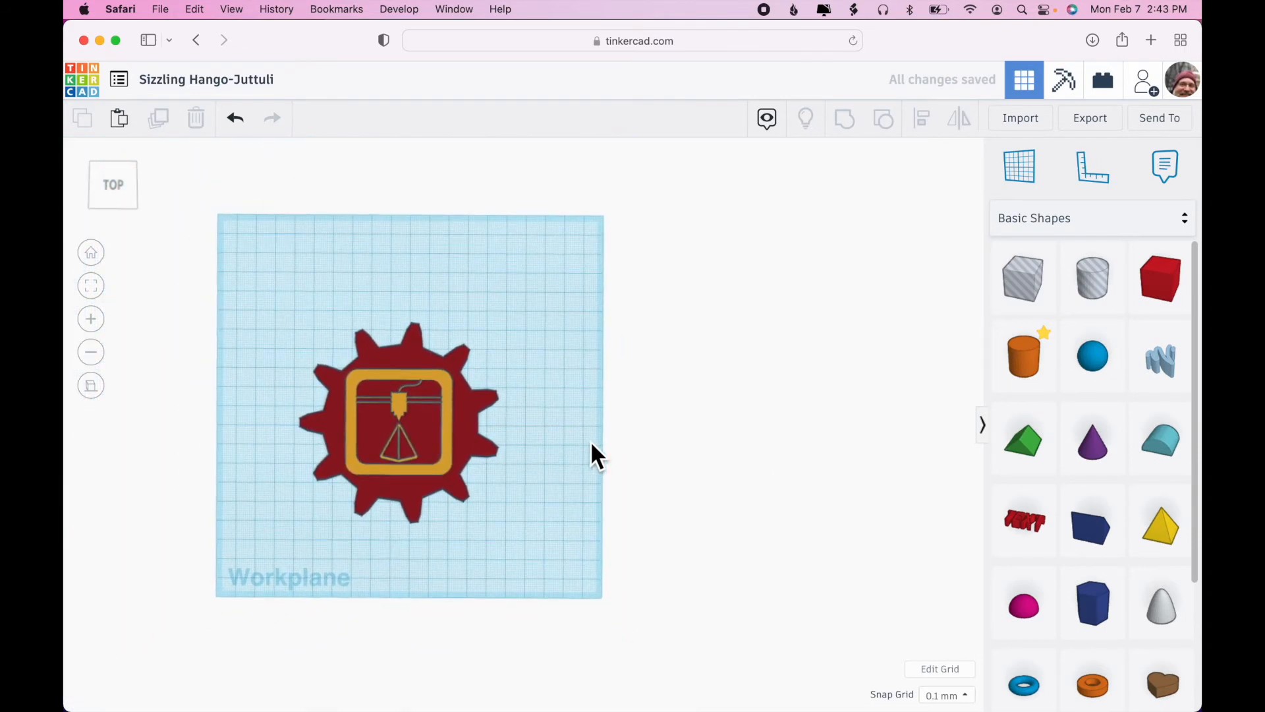
pyautogui.scroll(5, 591, 440)
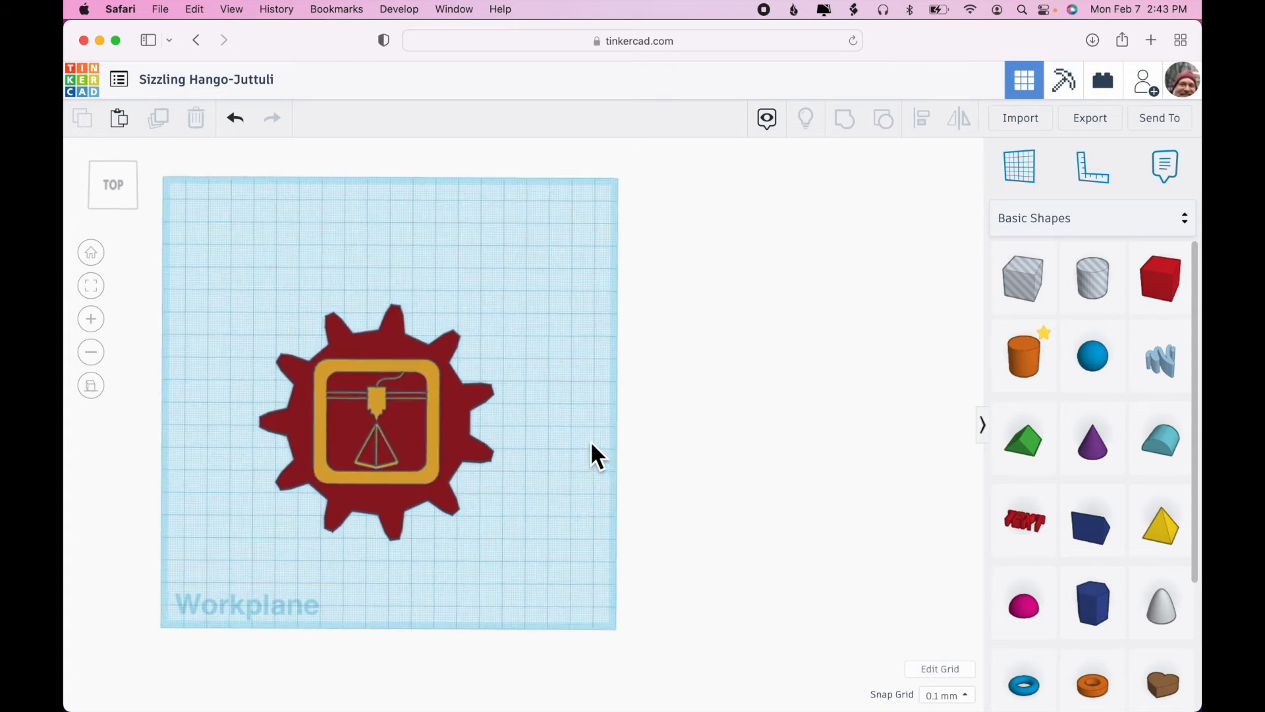
pyautogui.scroll(2, 590, 422)
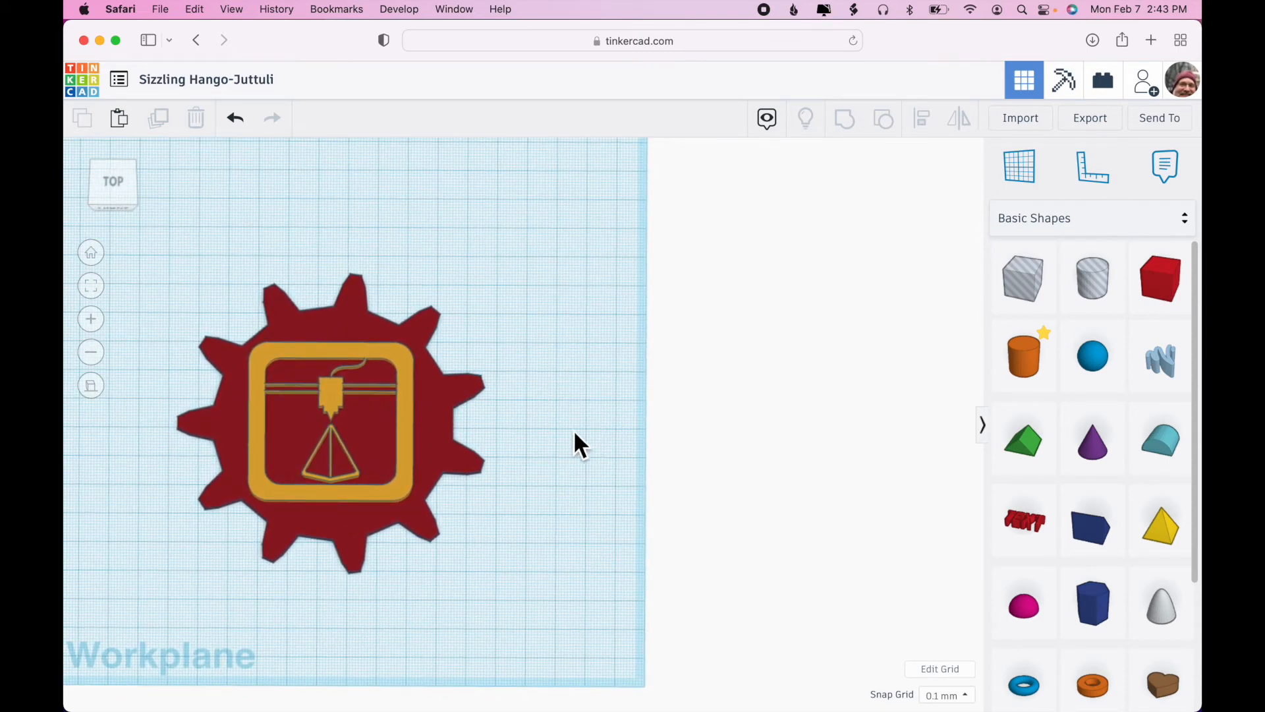
pyautogui.moveTo(564, 426); pyautogui.dragTo(304, 345)
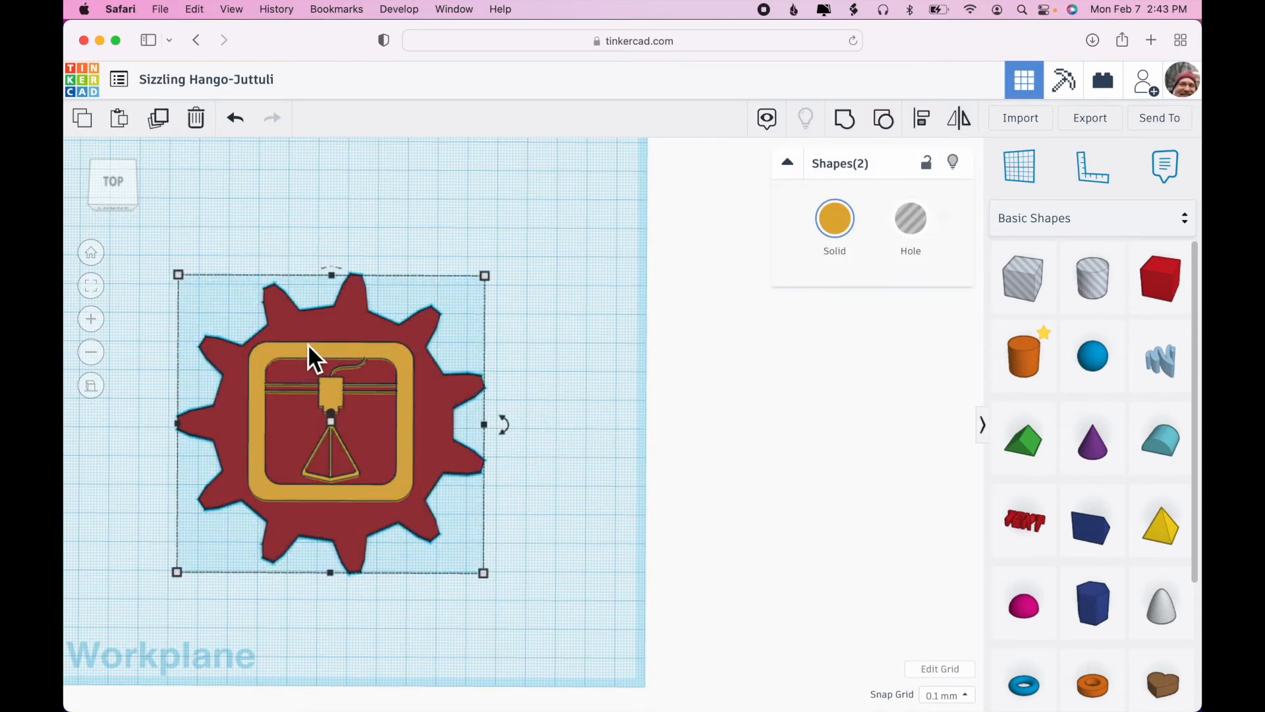
pyautogui.click(845, 126)
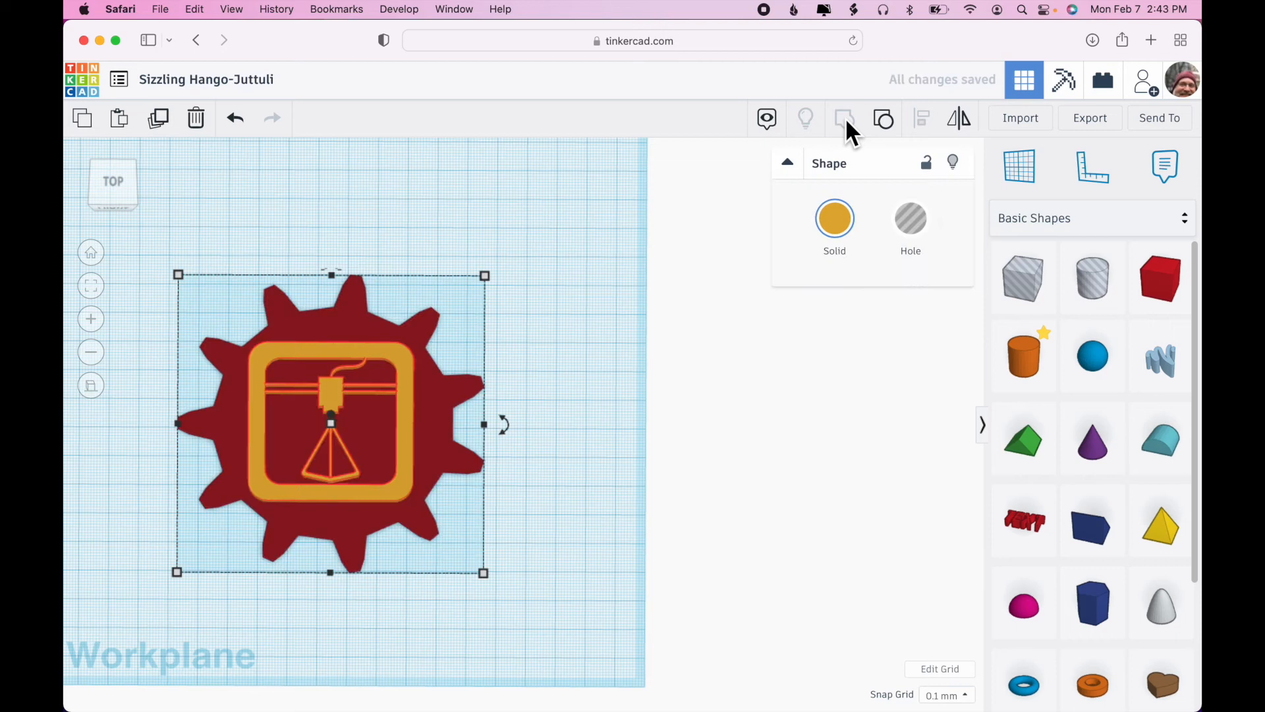
pyautogui.click(619, 460)
pyautogui.moveTo(521, 326); pyautogui.dragTo(389, 411)
pyautogui.moveTo(583, 535)
pyautogui.mouseDown(button='right')
pyautogui.moveTo(590, 432)
pyautogui.moveTo(590, 547)
pyautogui.mouseUp(button='right')
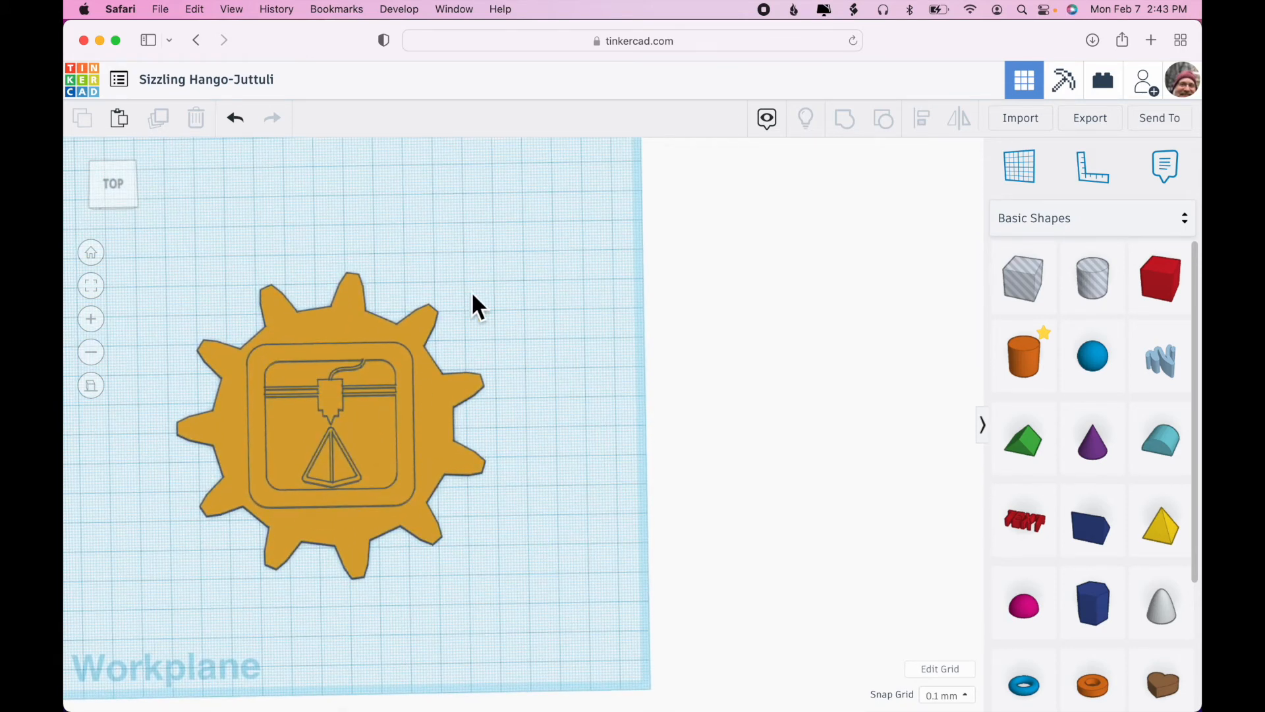
# Enable Multicolor on the grouped shape so the gear and logo keep their original colors
pyautogui.click(427, 400)
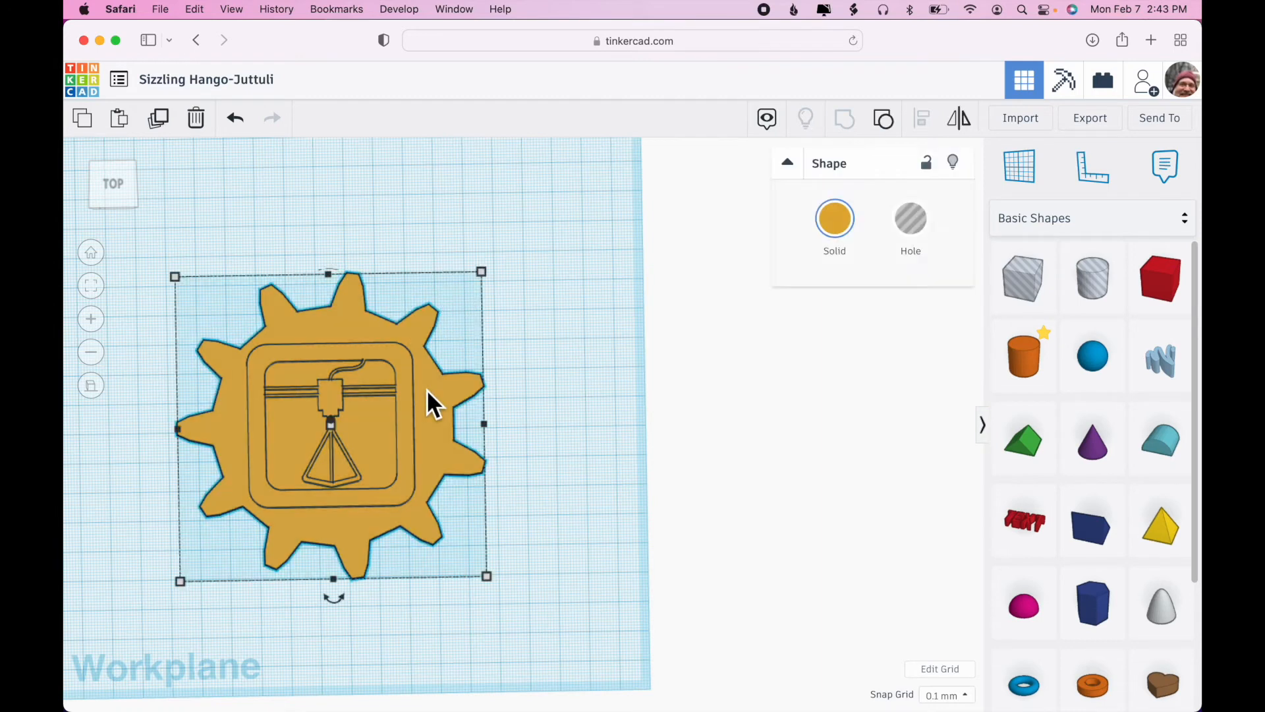
pyautogui.click(836, 224)
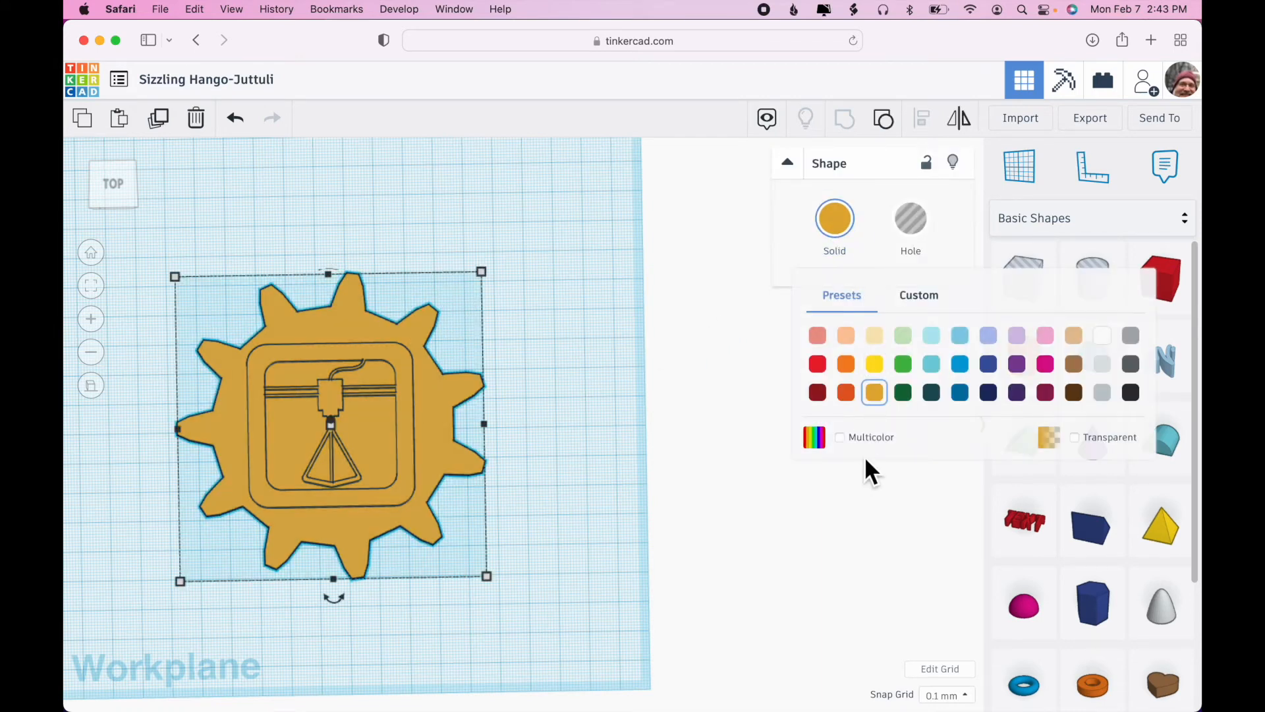
pyautogui.click(841, 438)
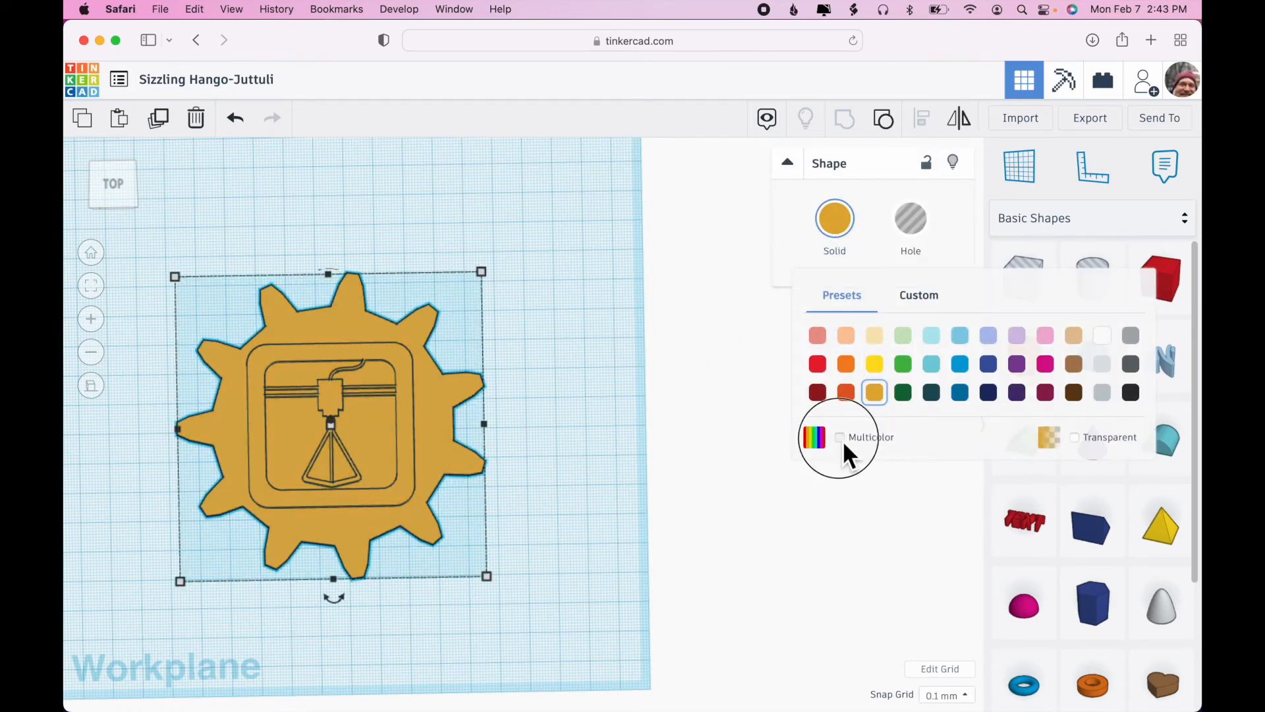
pyautogui.click(589, 505)
pyautogui.moveTo(587, 499); pyautogui.dragTo(582, 462, button='right')
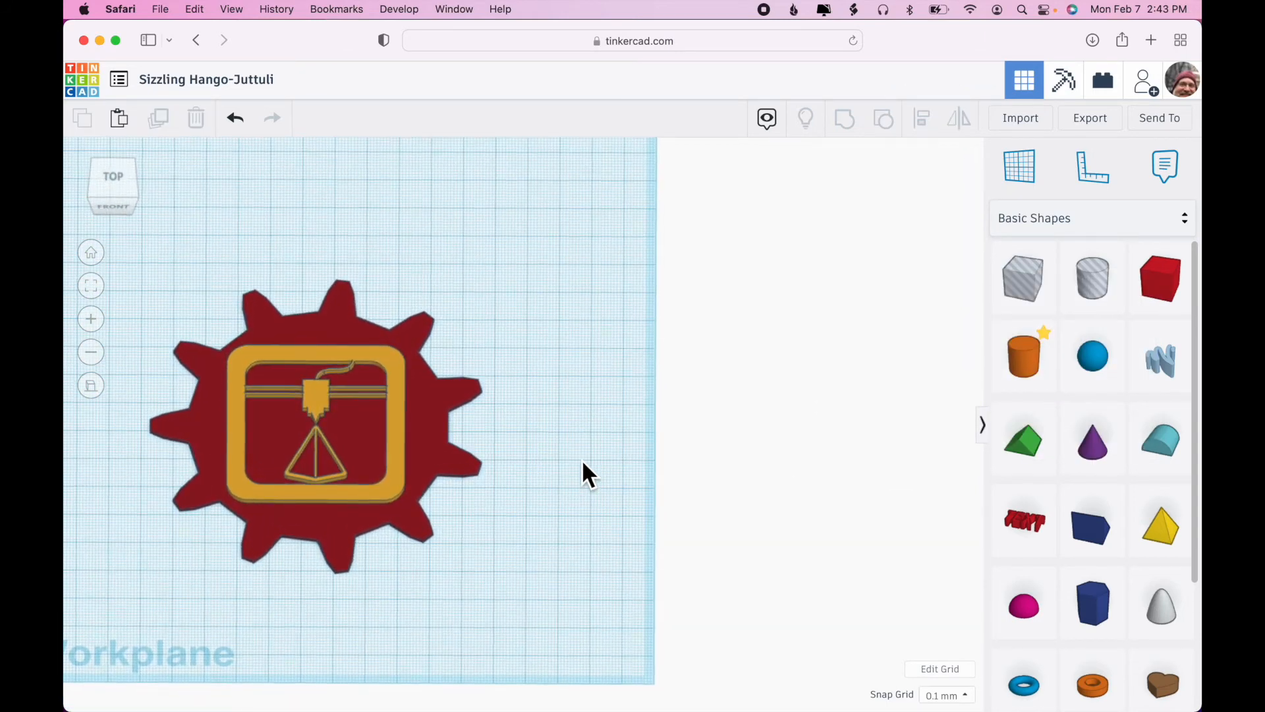
# Switch to perspective view and inspect the raised logo on the gear from an angle
pyautogui.click(94, 397)
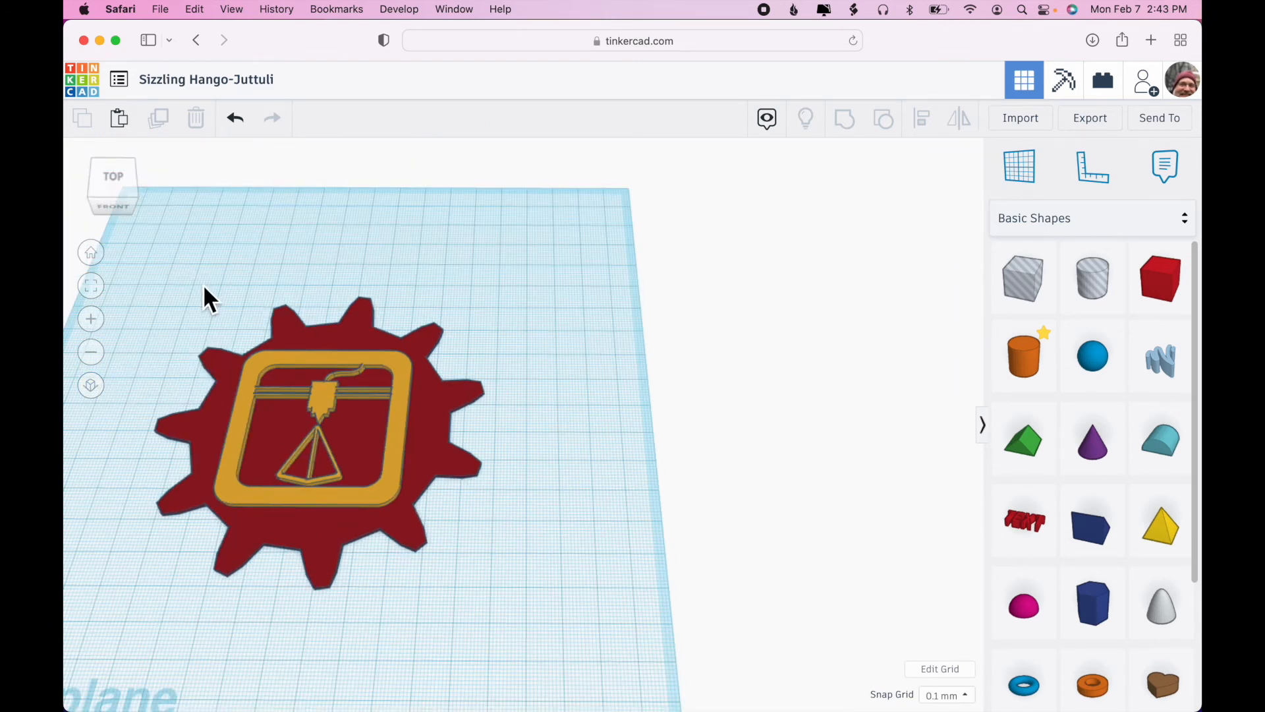
pyautogui.click(137, 211)
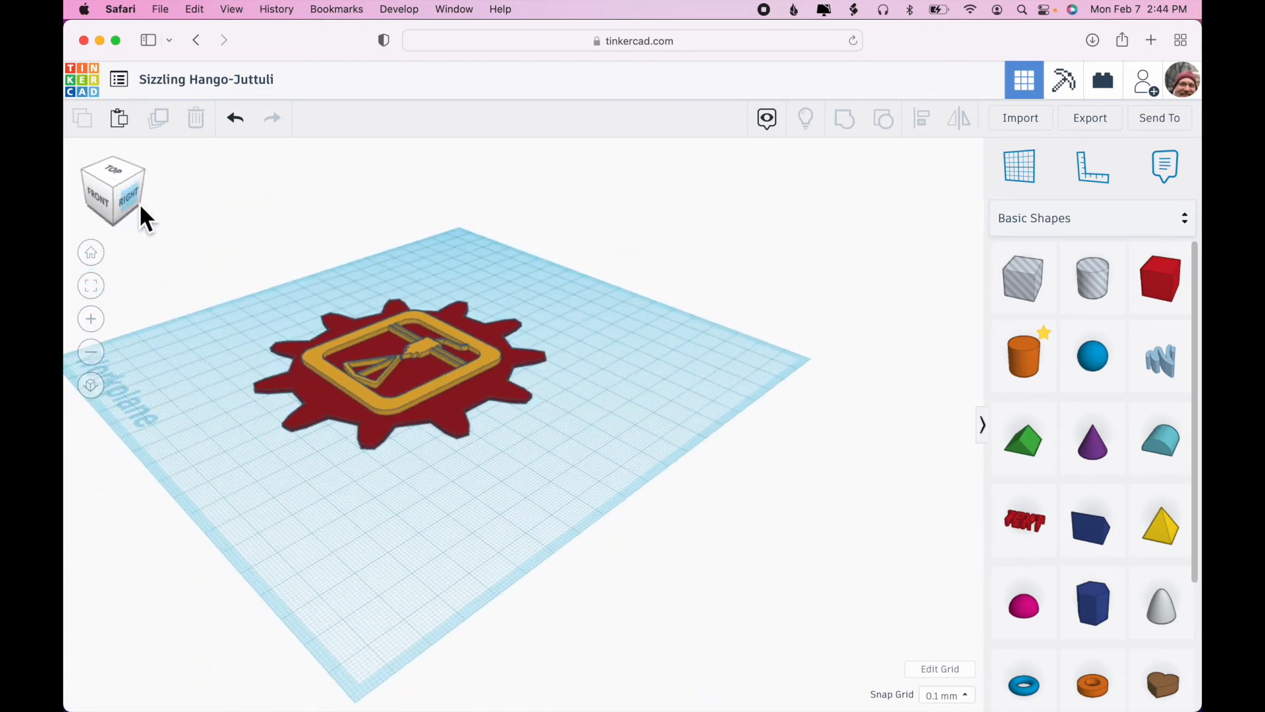
pyautogui.moveTo(452, 499); pyautogui.dragTo(561, 565, button='right')
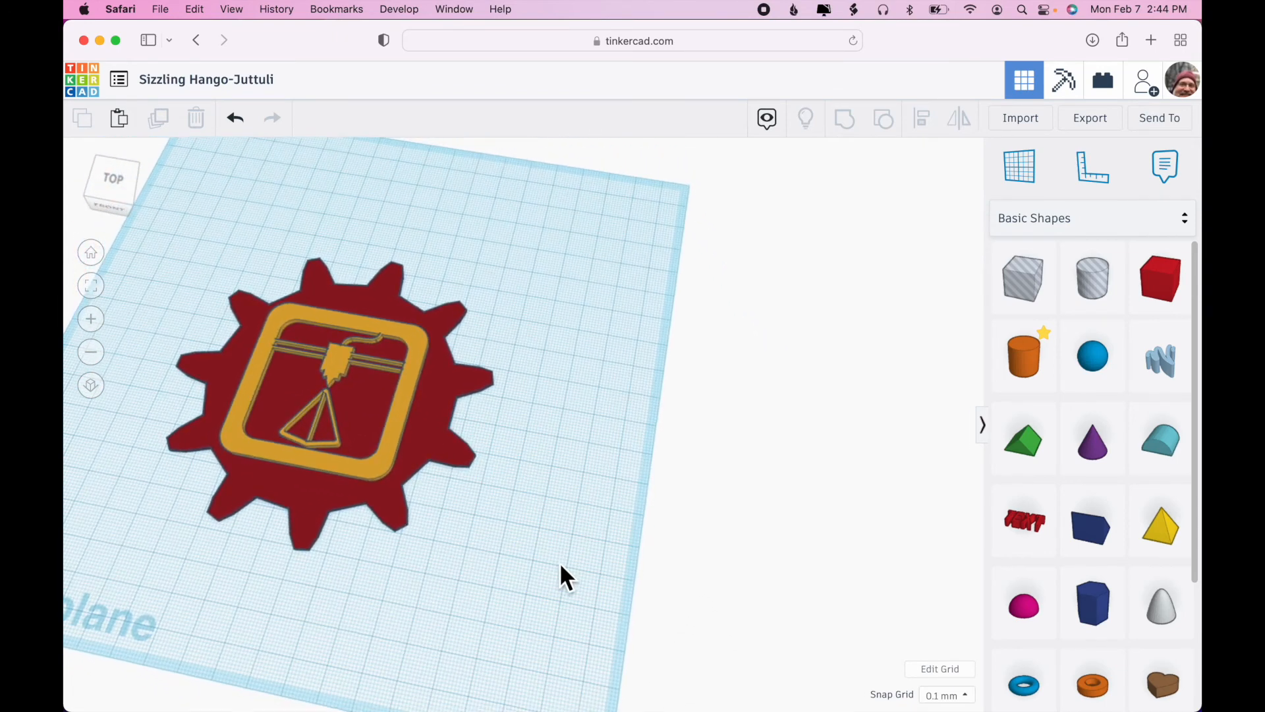
# Rename the design as Gear Logo and export everything in it as an STL file
pyautogui.click(1086, 124)
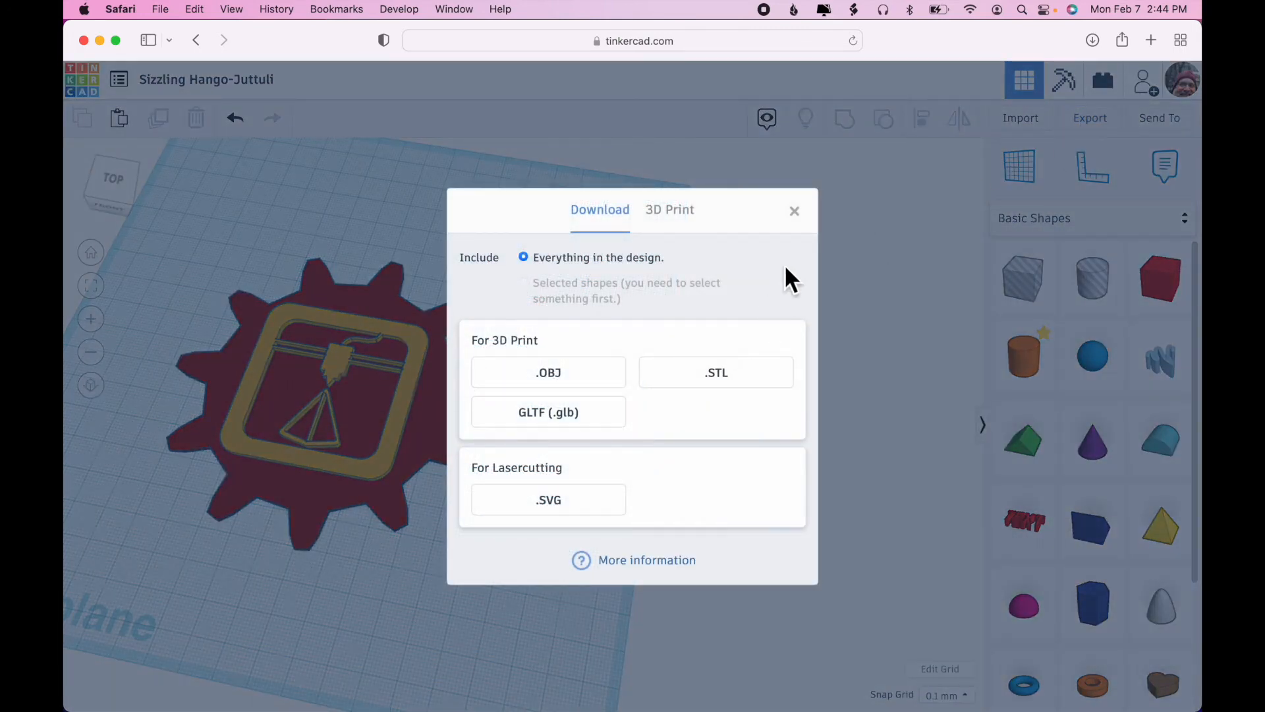
pyautogui.click(793, 212)
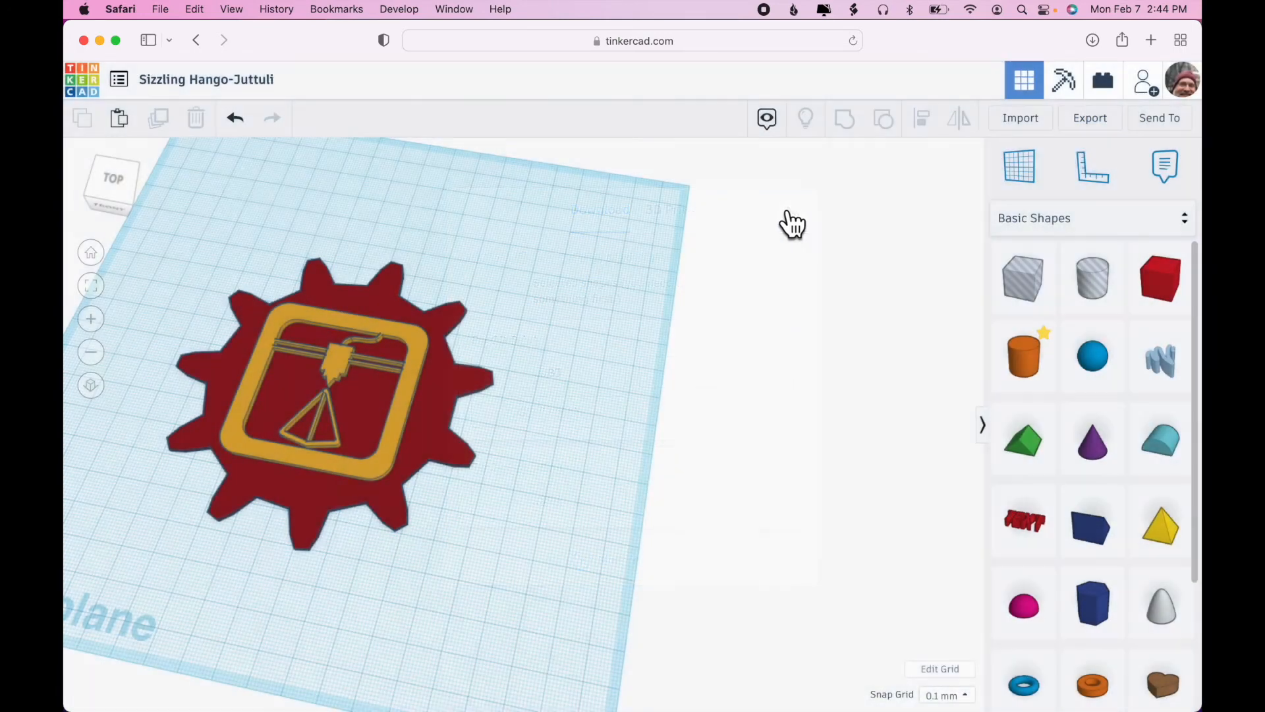
pyautogui.click(220, 81)
pyautogui.write('Grear')
pyautogui.press('BackSpace')
pyautogui.press('BackSpace')
pyautogui.press('BackSpace')
pyautogui.press('BackSpace')
pyautogui.write('ear Logo')
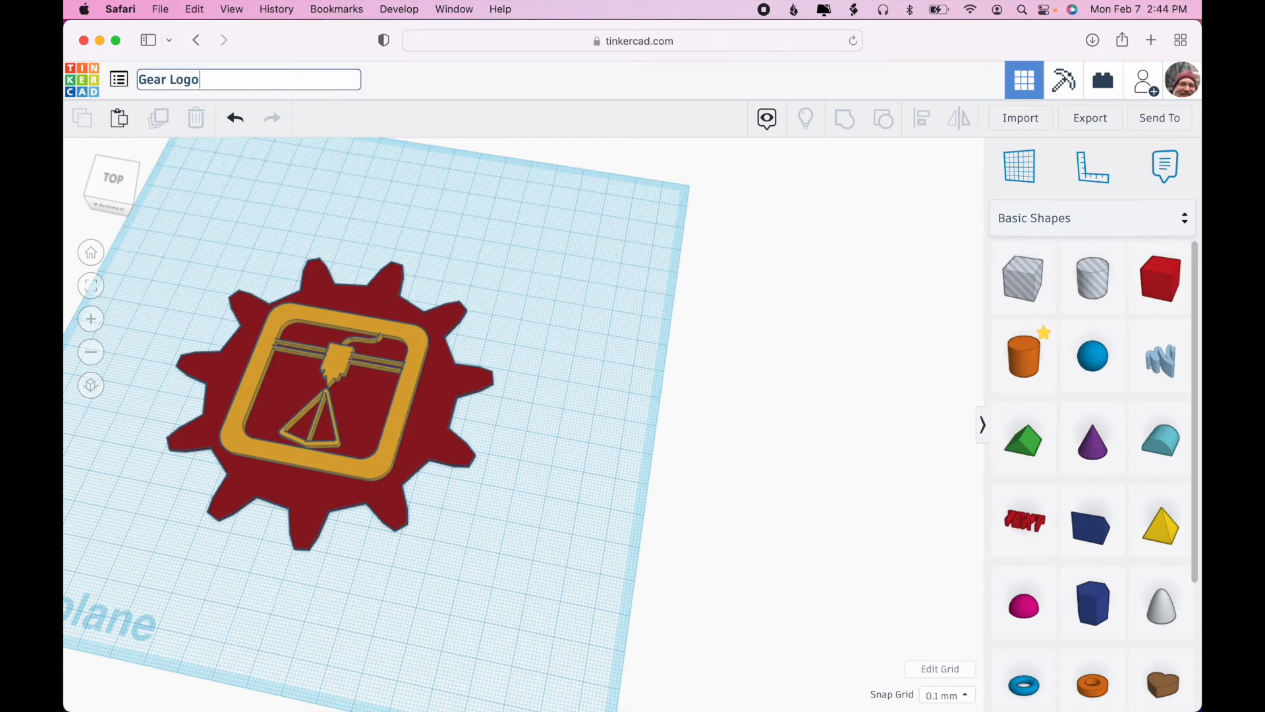
pyautogui.press('Return')
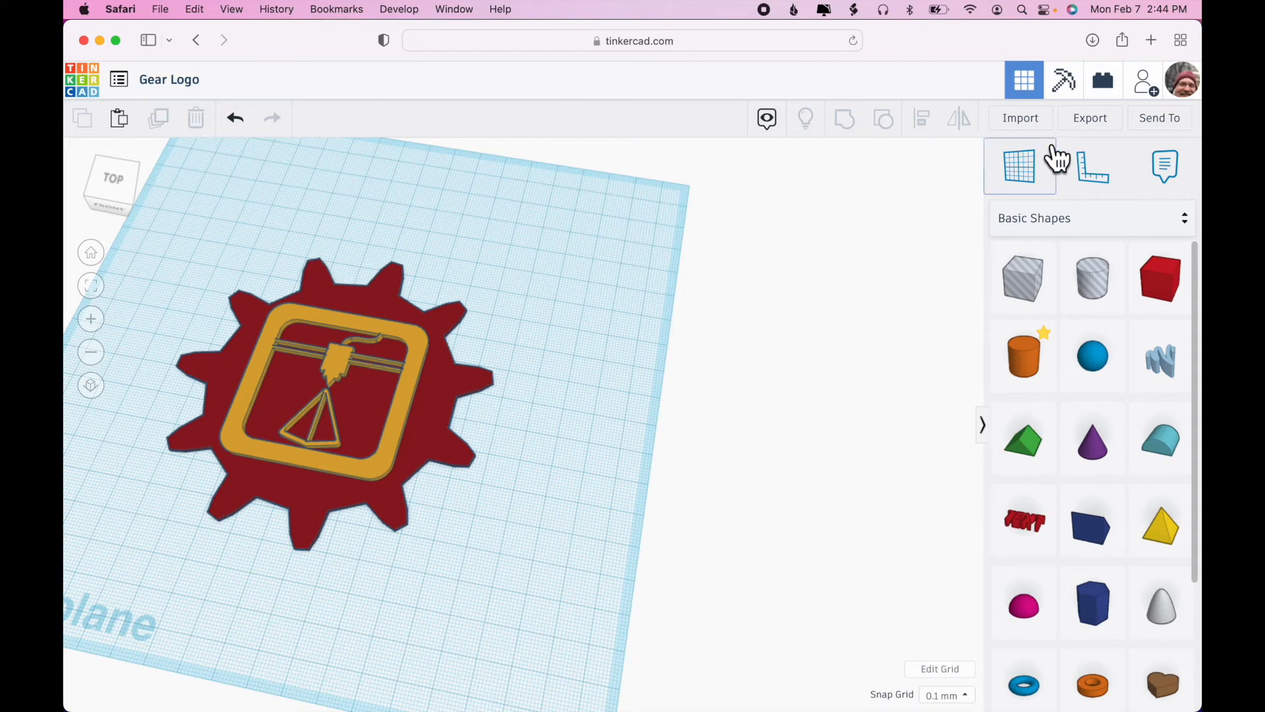
pyautogui.click(1089, 124)
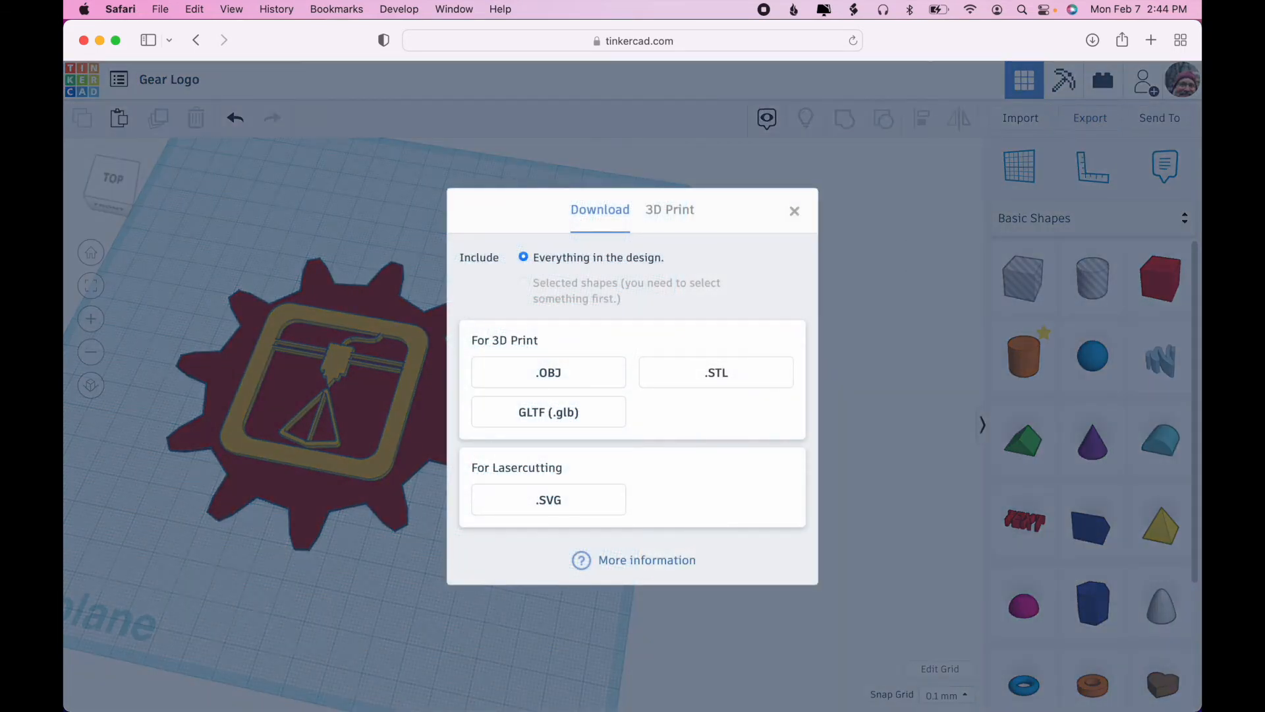
pyautogui.click(729, 376)
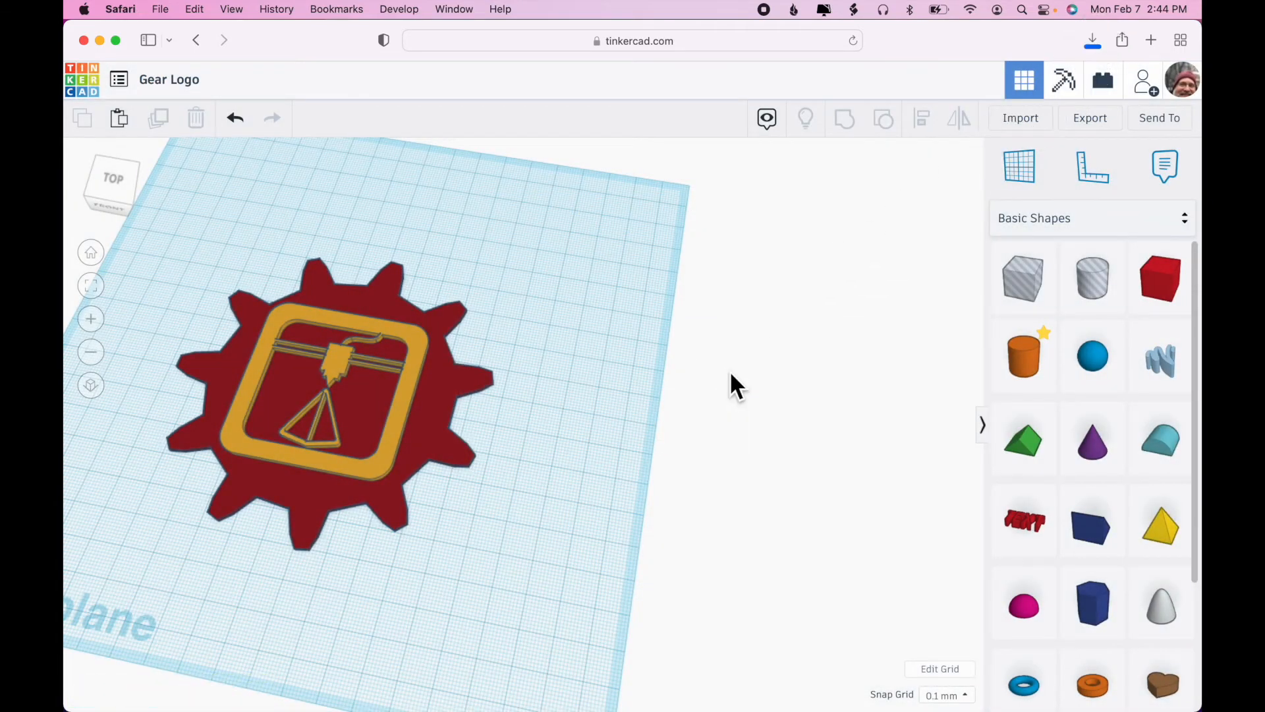
# Switch to FlashPrint 5 and load Gear Logo.stl from the Downloads folder
pyautogui.press('super+space')
pyautogui.write('fla')
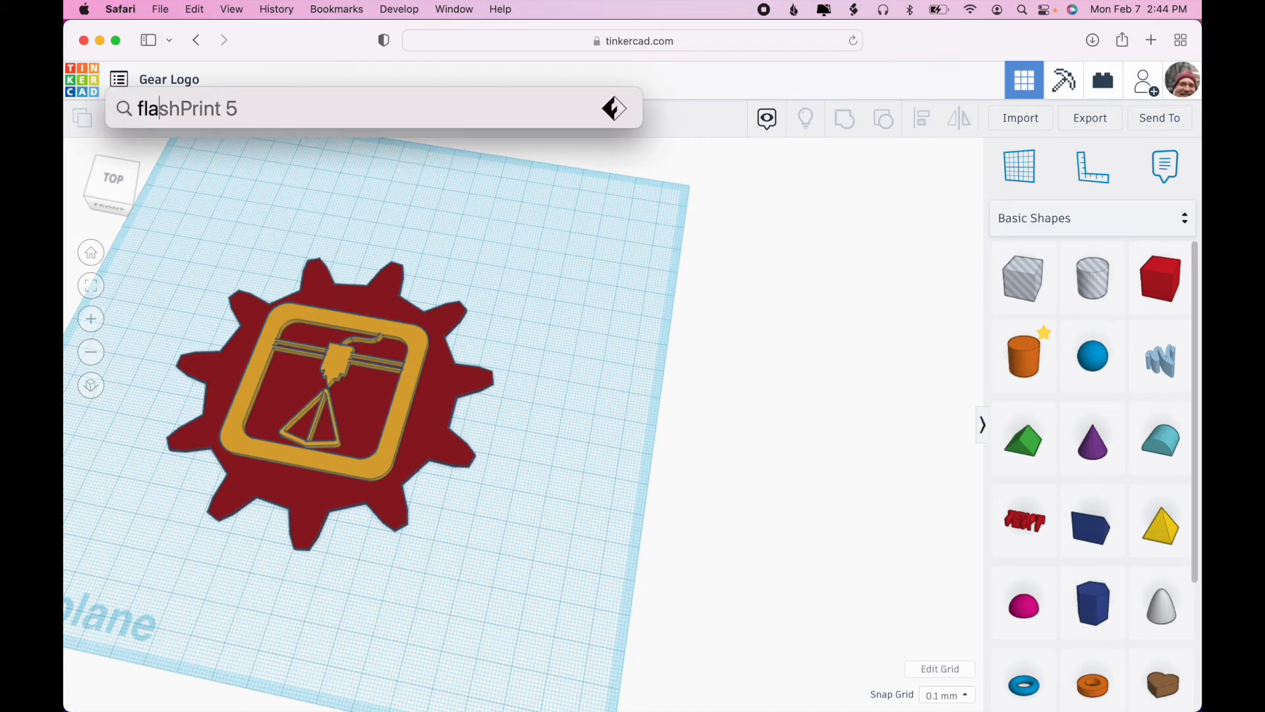
pyautogui.press('Return')
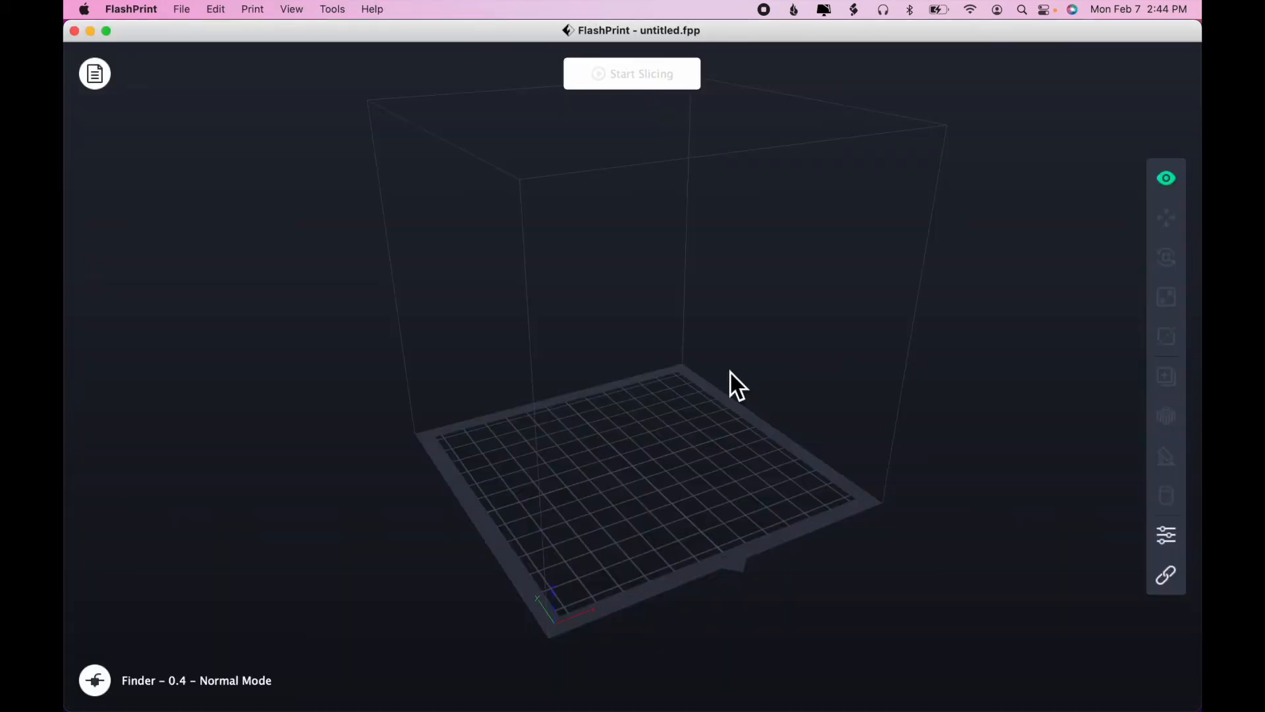
pyautogui.press('super+o')
pyautogui.click(499, 207)
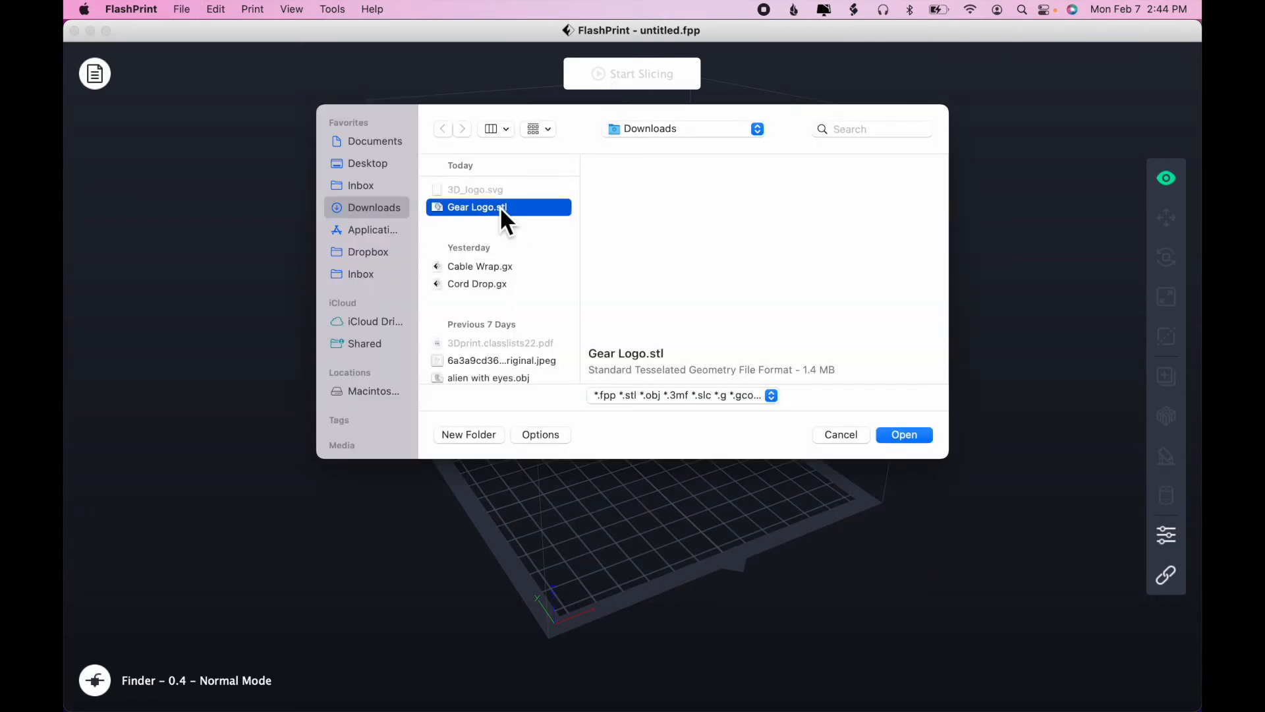
pyautogui.doubleClick(495, 204)
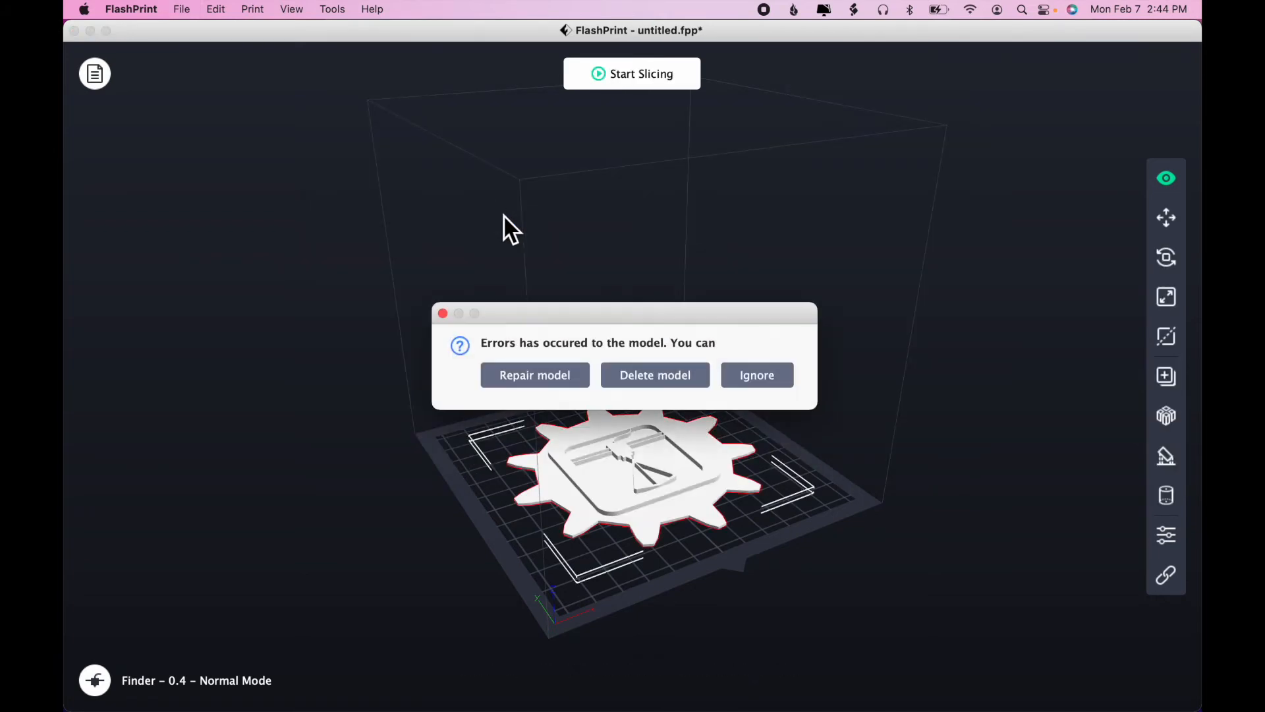
# Repair the errors in the loaded gear model
pyautogui.click(567, 375)
pyautogui.click(682, 373)
pyautogui.moveTo(846, 398)
pyautogui.mouseDown()
pyautogui.moveTo(832, 441)
pyautogui.moveTo(832, 413)
pyautogui.moveTo(816, 415)
pyautogui.moveTo(821, 436)
pyautogui.moveTo(828, 419)
pyautogui.moveTo(821, 433)
pyautogui.moveTo(812, 415)
pyautogui.moveTo(819, 402)
pyautogui.moveTo(821, 433)
pyautogui.moveTo(838, 410)
pyautogui.mouseUp()
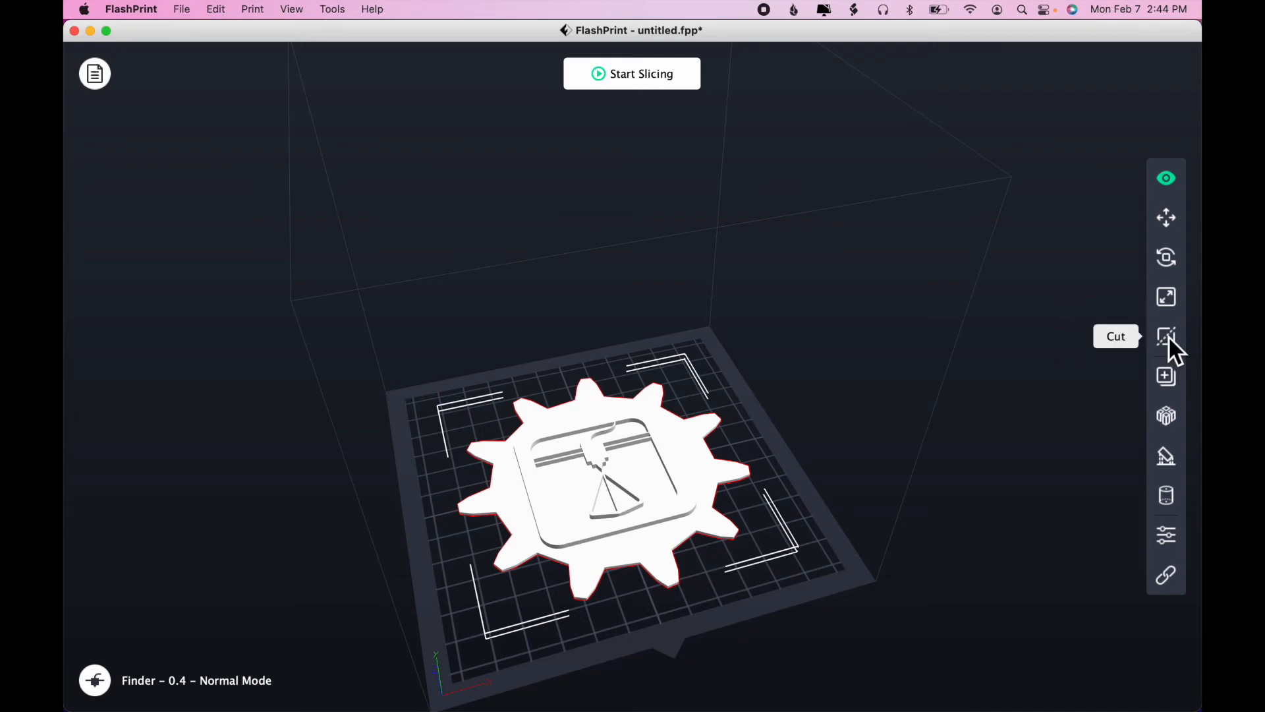
# Scale the gear model down to 65% on all axes with Uniform Scaling kept on
pyautogui.click(1171, 295)
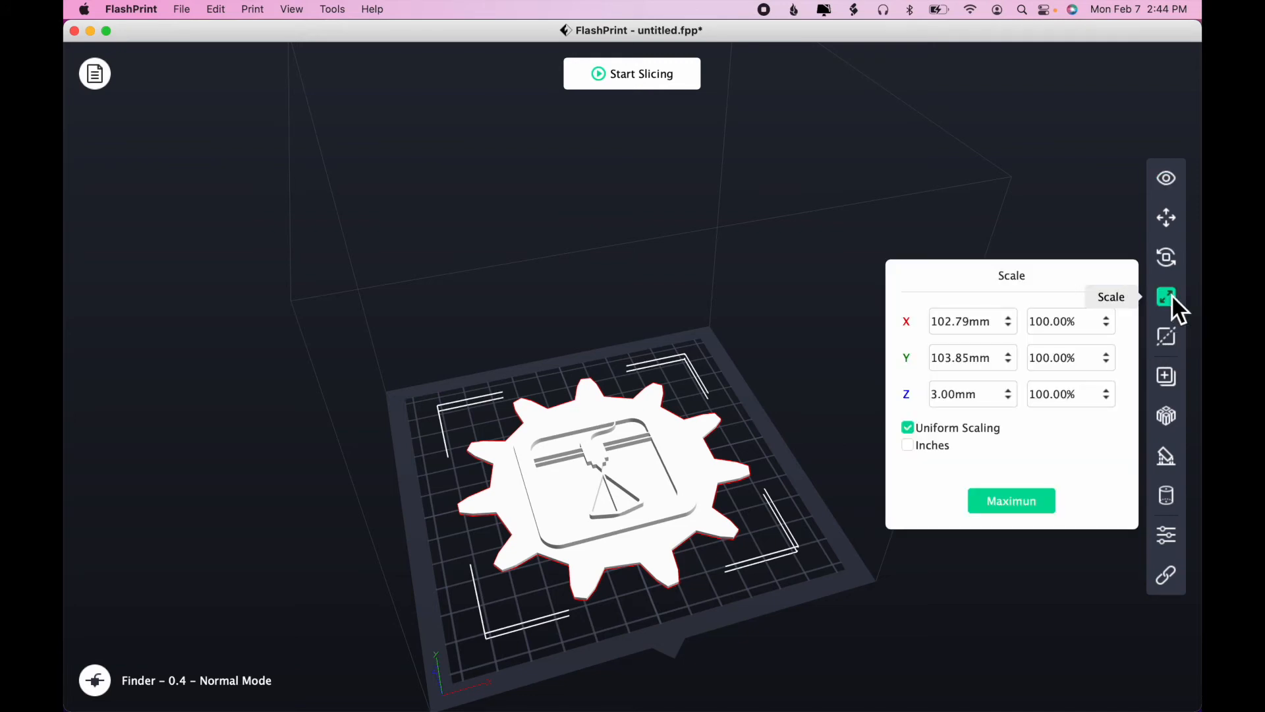
pyautogui.click(956, 400)
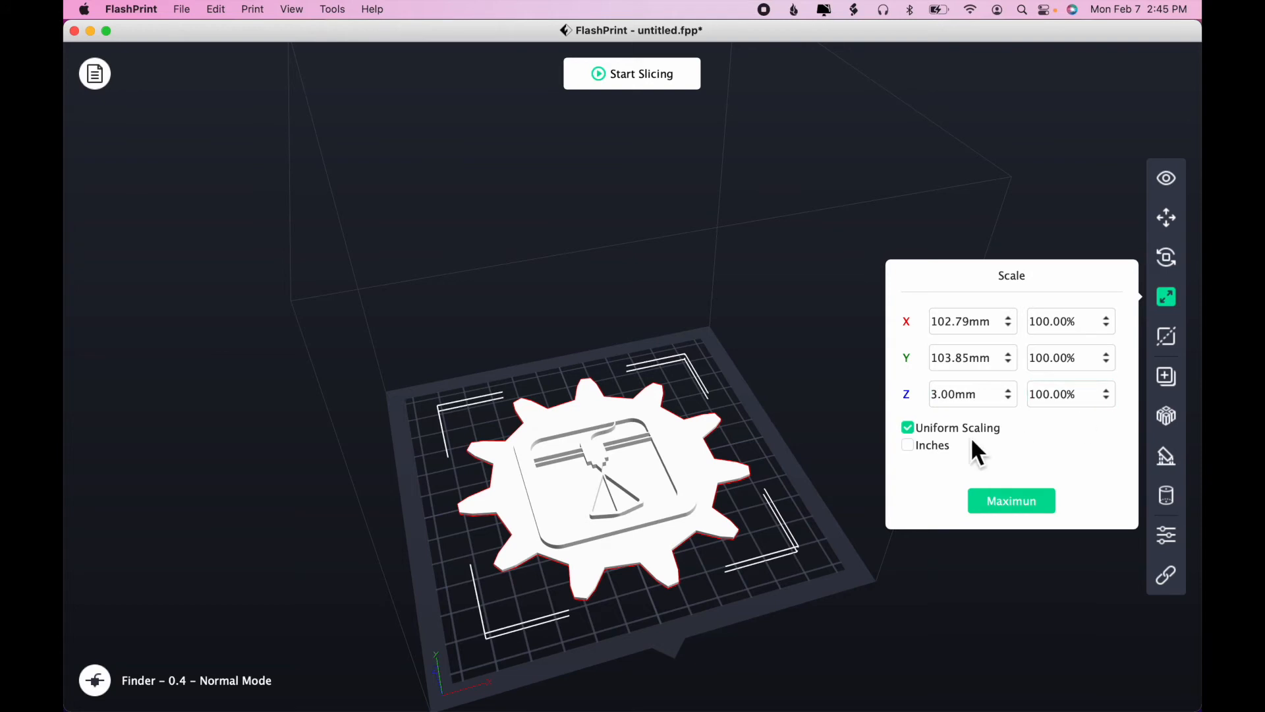
pyautogui.moveTo(1110, 405); pyautogui.dragTo(1111, 406)
pyautogui.click(1111, 406)
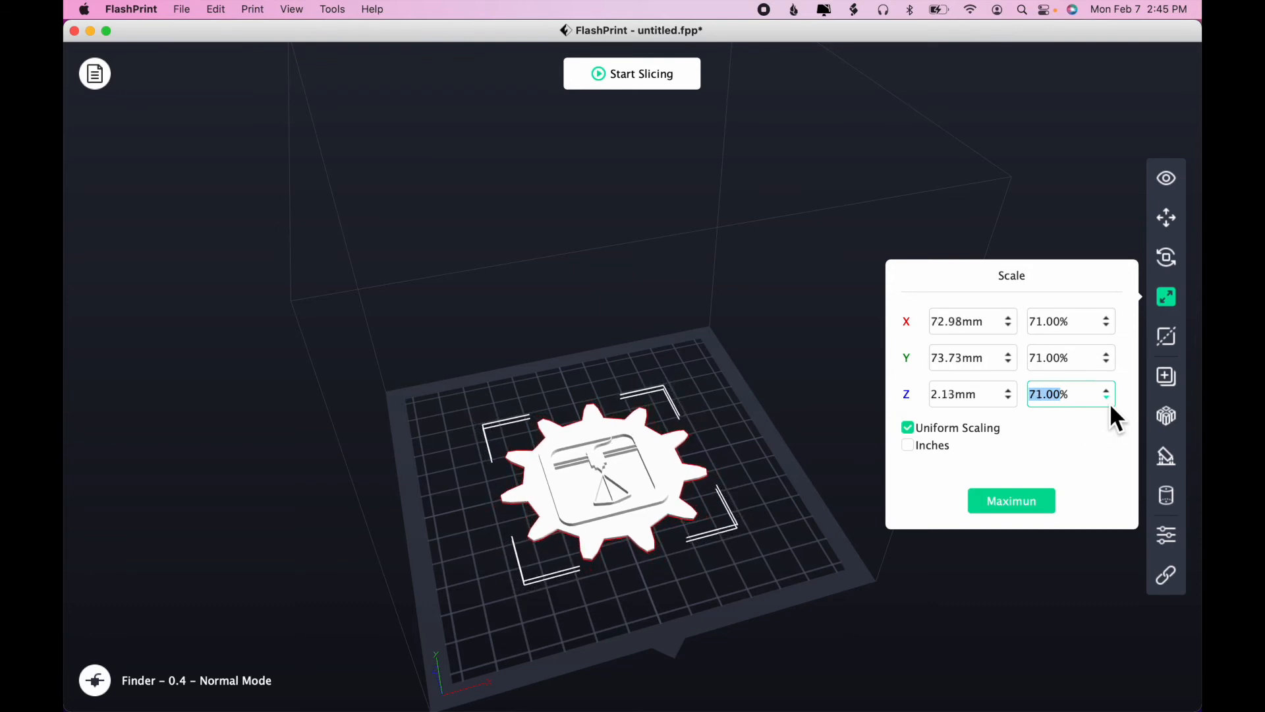
pyautogui.click(1111, 406)
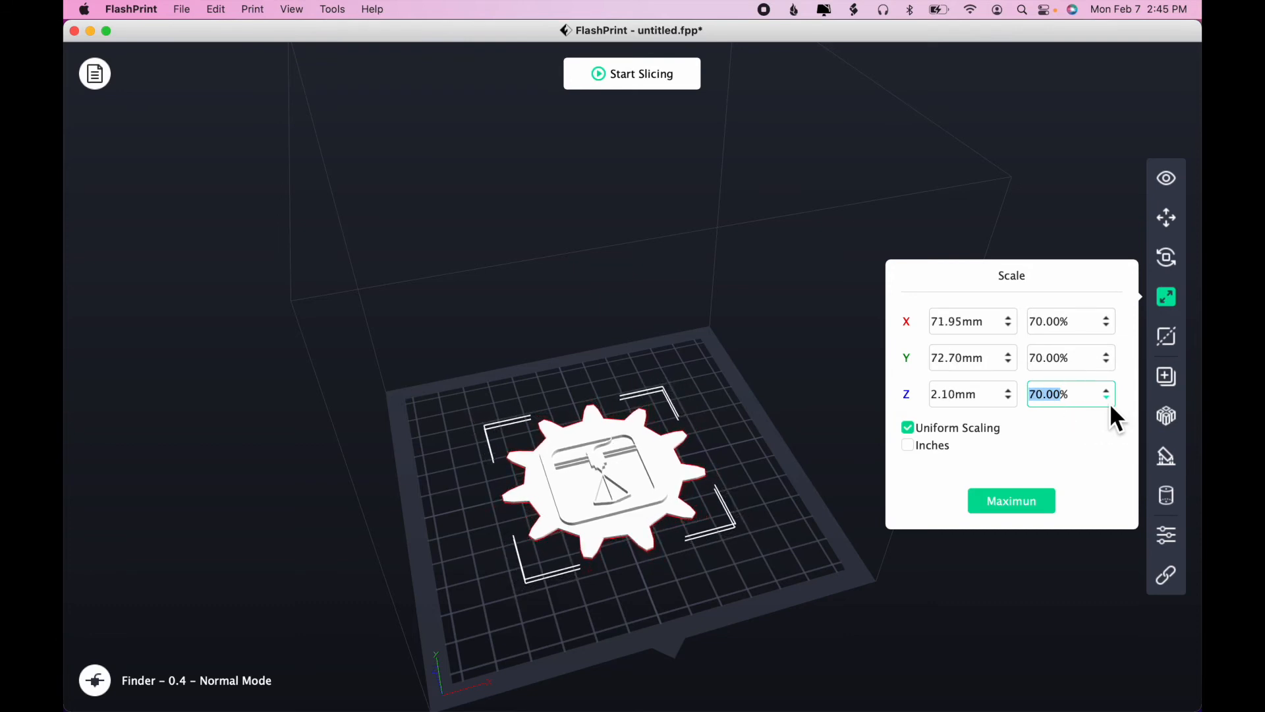
pyautogui.moveTo(1111, 406); pyautogui.dragTo(1111, 406)
pyautogui.click(1111, 406)
pyautogui.click(1111, 406)
pyautogui.click(1111, 406)
pyautogui.click(1111, 406)
pyautogui.click(1111, 406)
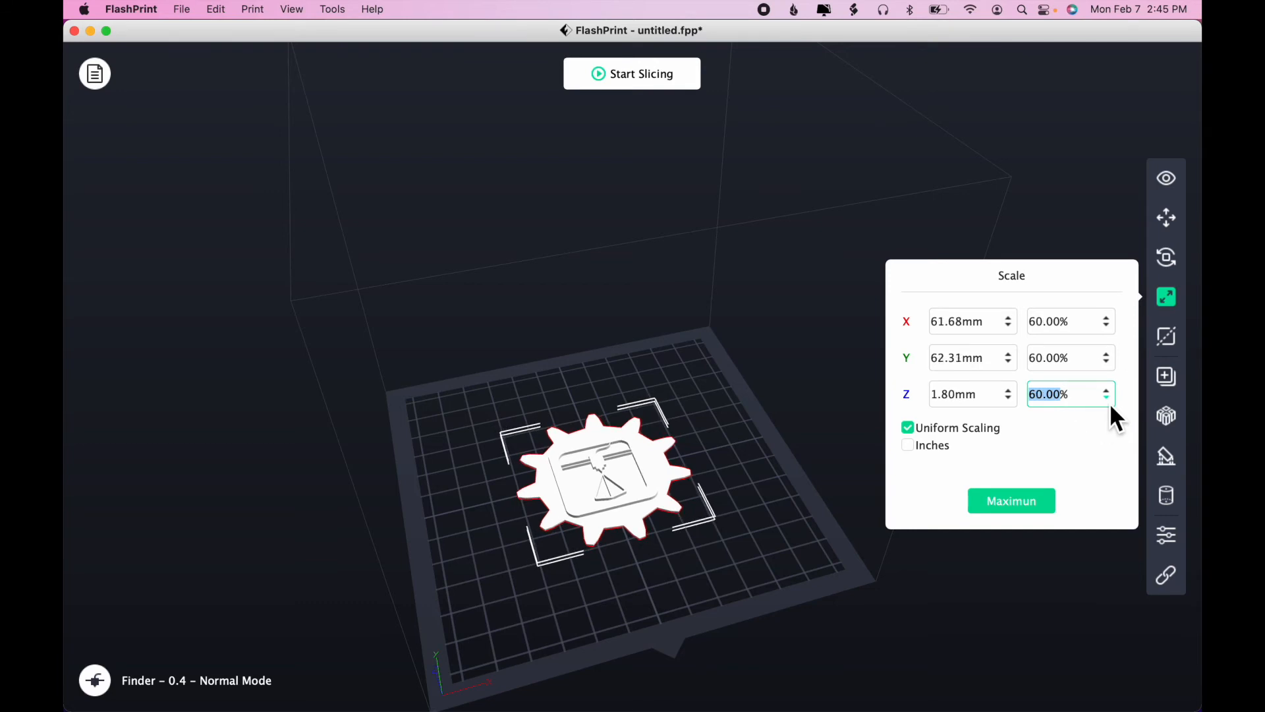
pyautogui.click(1111, 353)
pyautogui.click(1111, 354)
pyautogui.click(1111, 354)
pyautogui.click(1112, 354)
pyautogui.click(1111, 354)
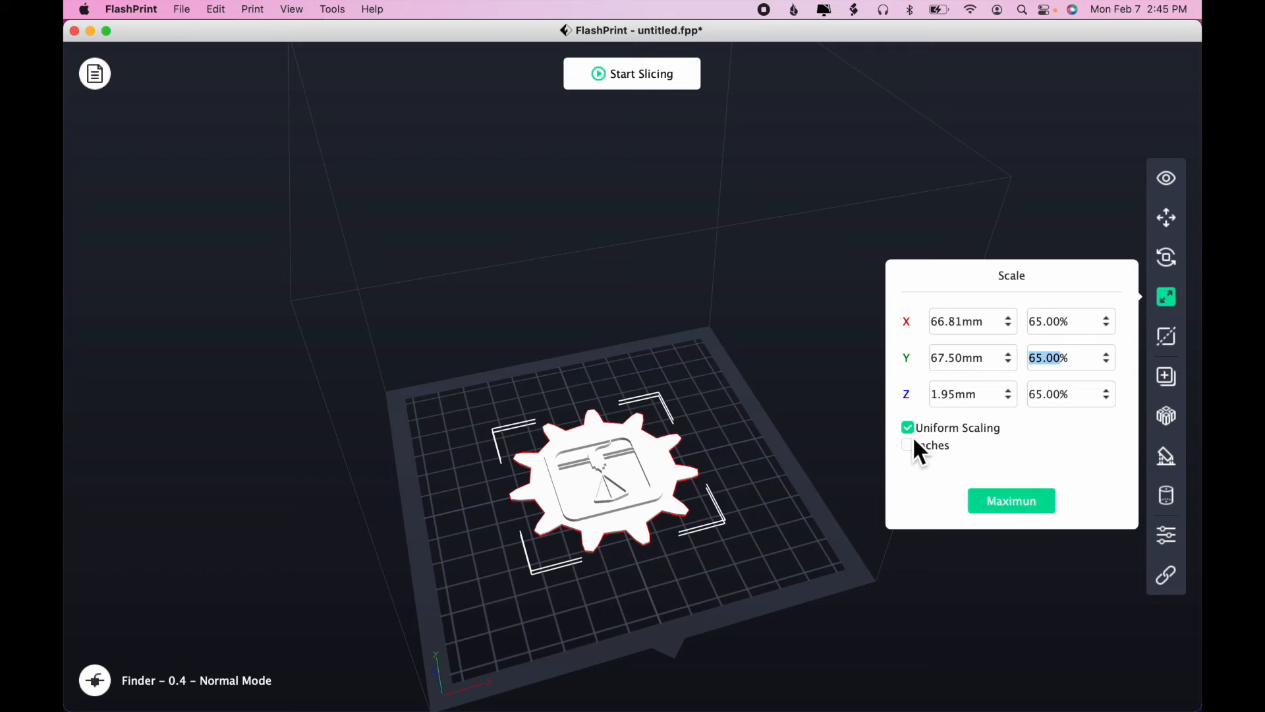
# Turn off Uniform Scaling and set the gear's Z height to 3 mm
pyautogui.click(959, 399)
pyautogui.moveTo(959, 399); pyautogui.dragTo(917, 397)
pyautogui.write('3')
pyautogui.press('Return')
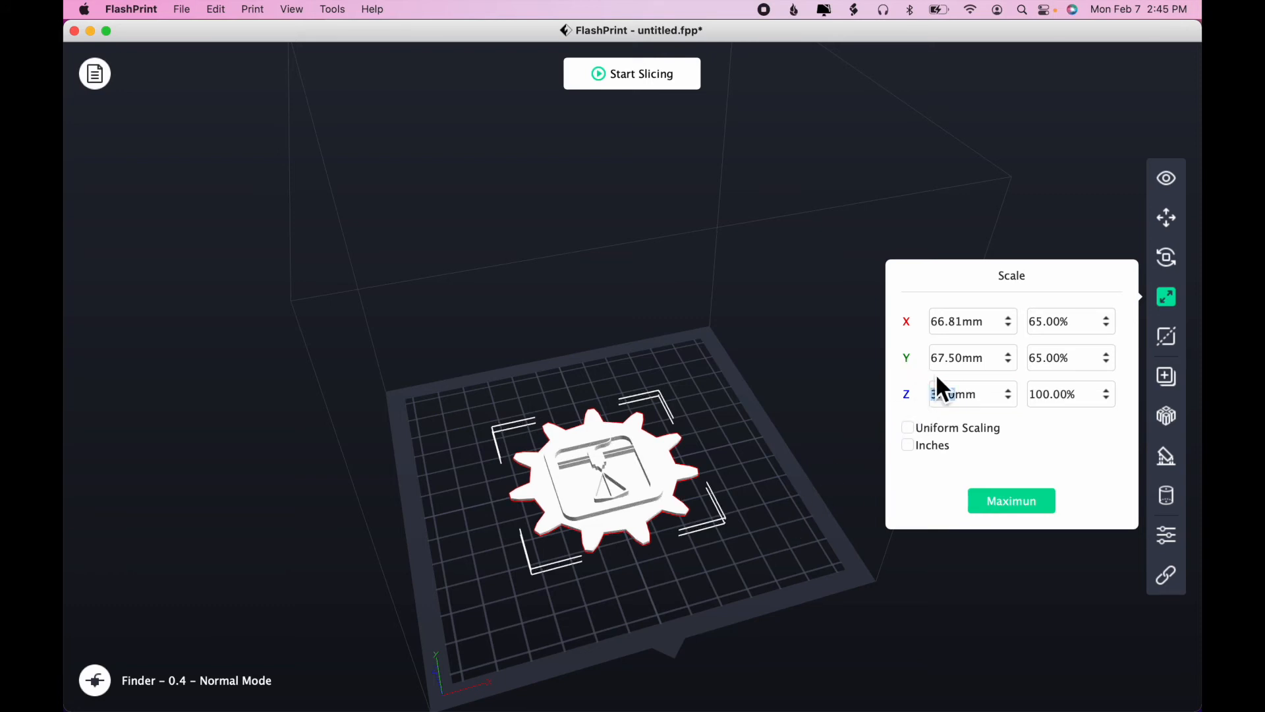
pyautogui.click(1170, 299)
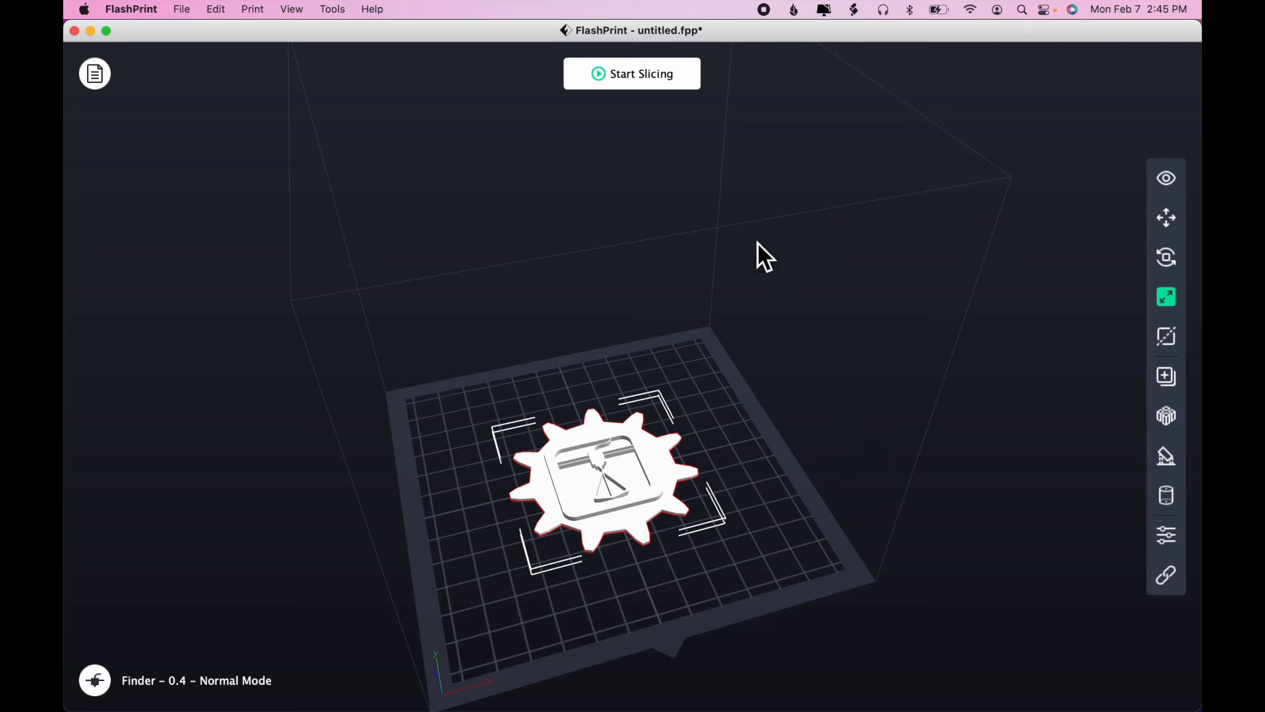
# Open the slicing settings and set the infill's Top Solid Layers to 4
pyautogui.click(654, 74)
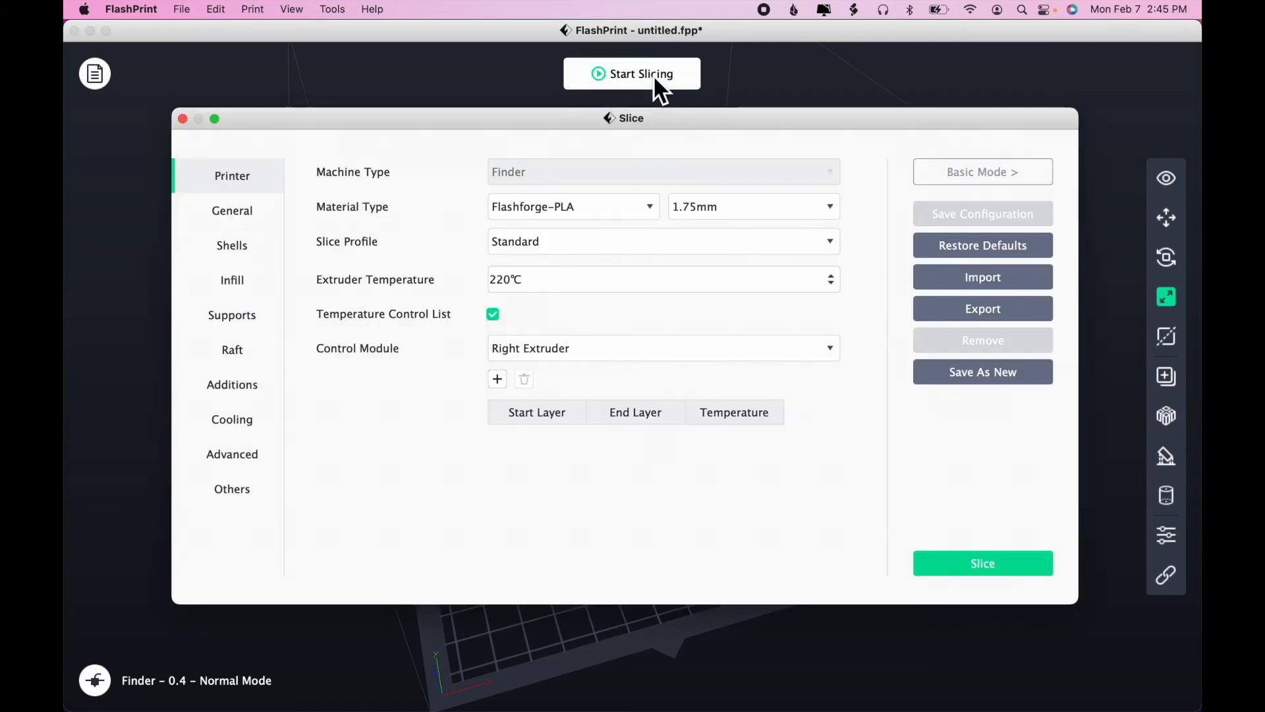
pyautogui.click(243, 215)
pyautogui.click(242, 256)
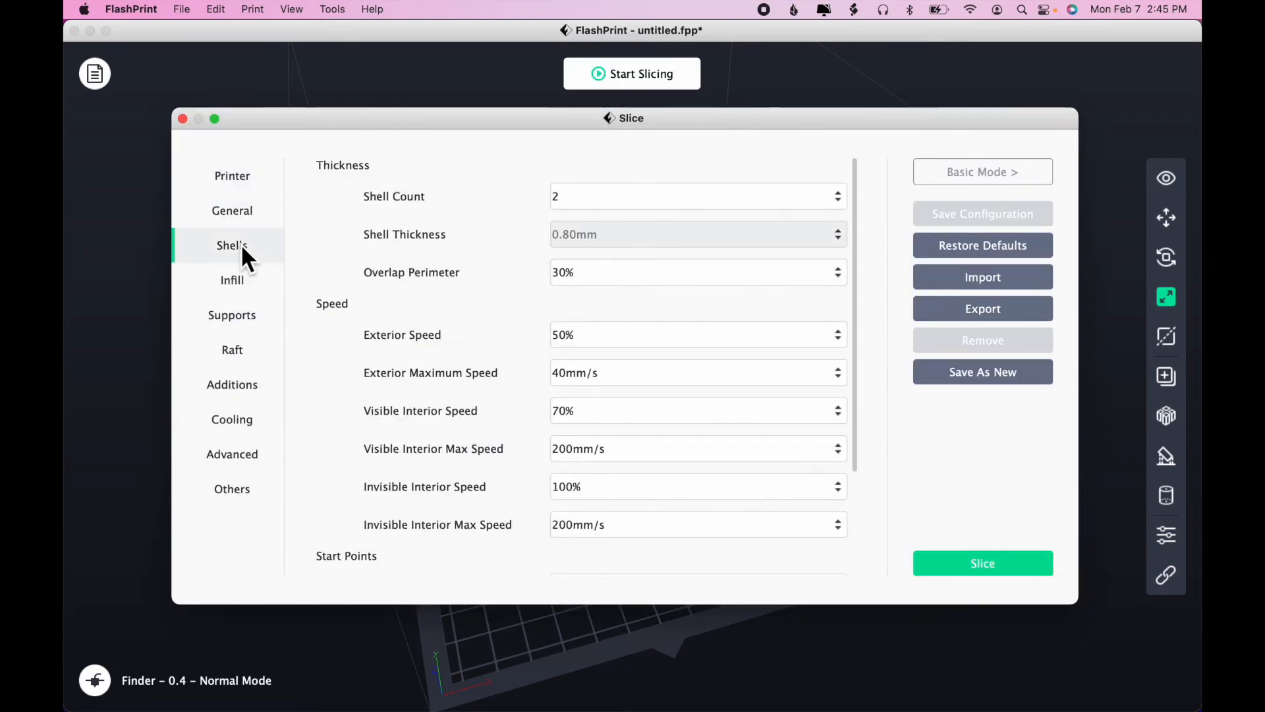
pyautogui.click(241, 284)
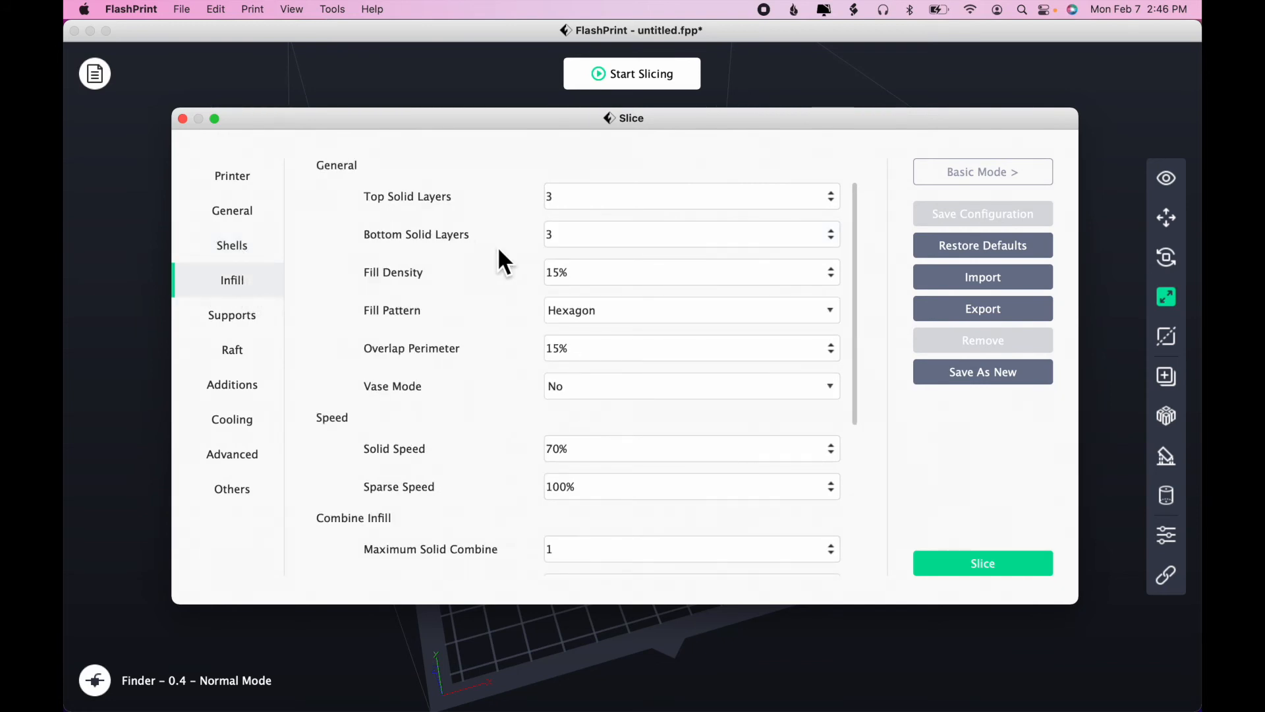
pyautogui.click(835, 200)
pyautogui.click(833, 193)
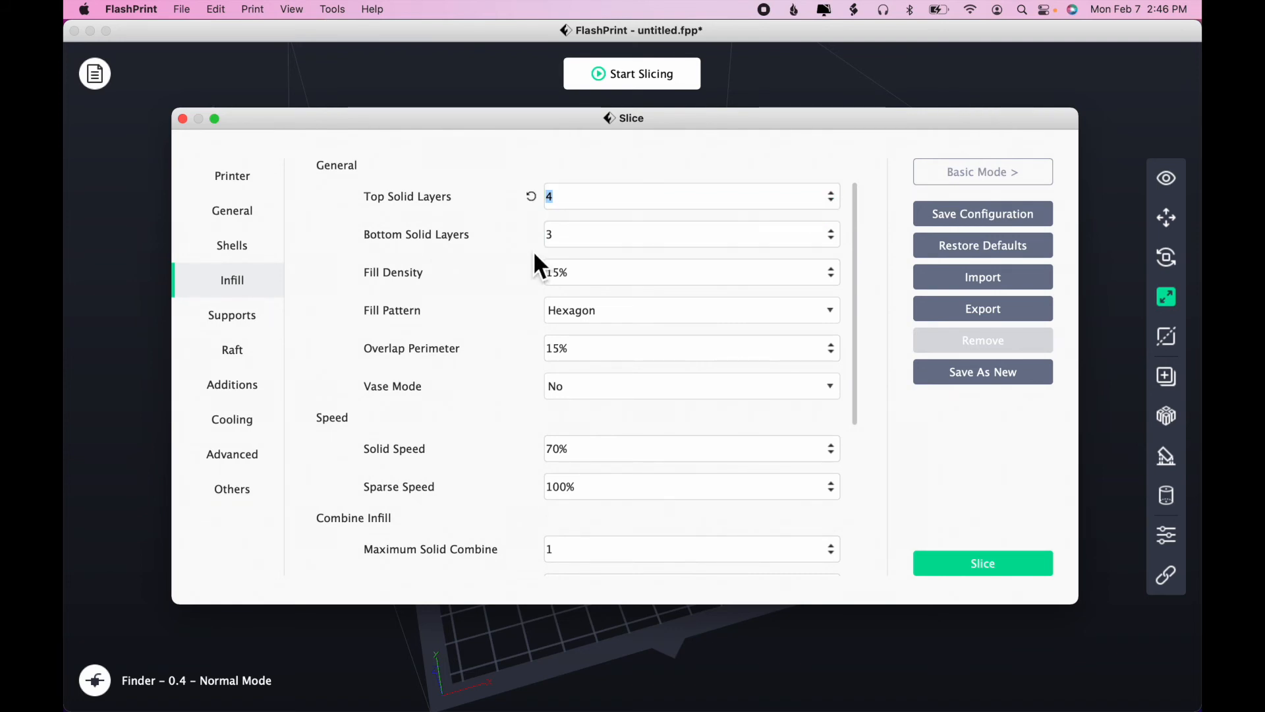
pyautogui.click(243, 496)
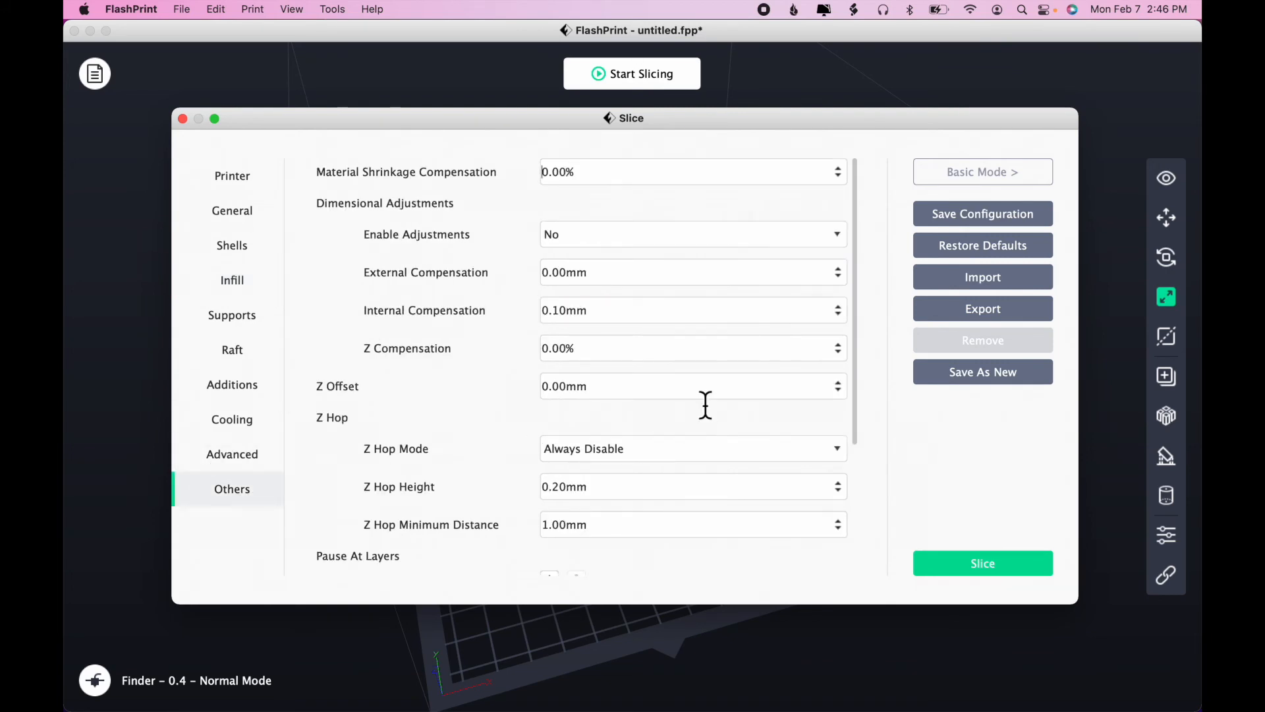
pyautogui.scroll(-5, 709, 402)
pyautogui.scroll(-1, 713, 400)
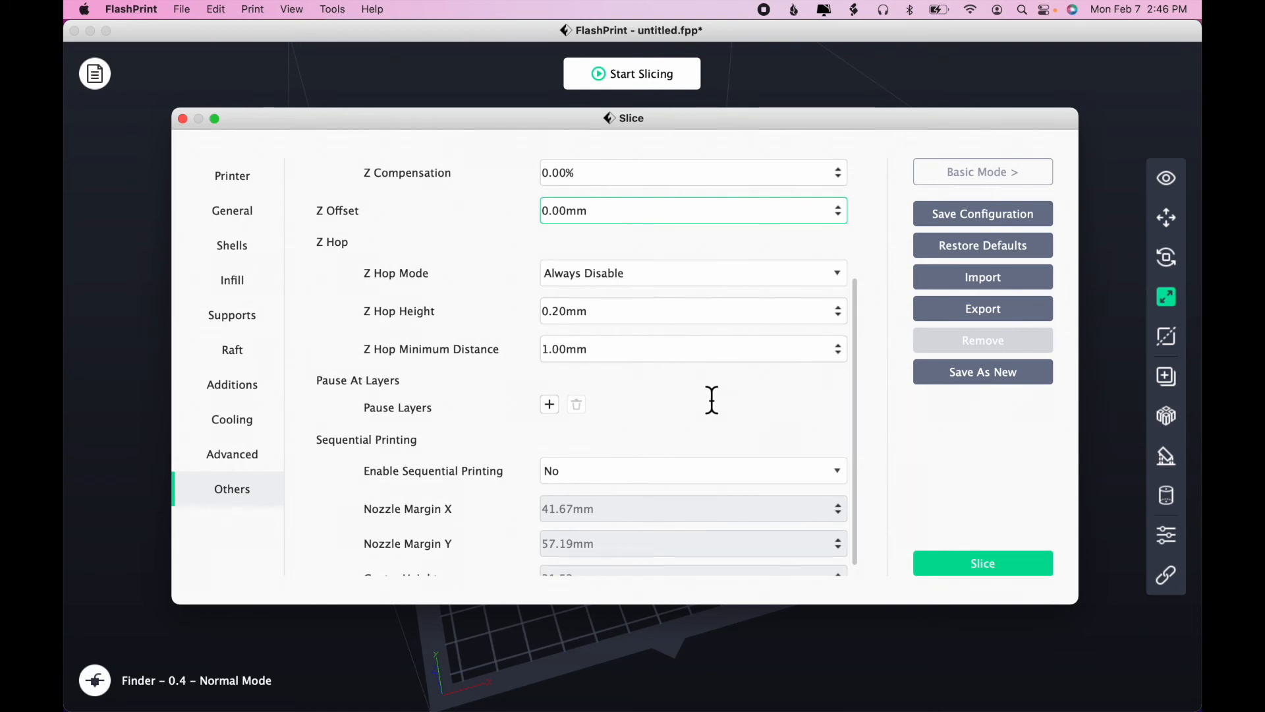
pyautogui.scroll(-1, 713, 400)
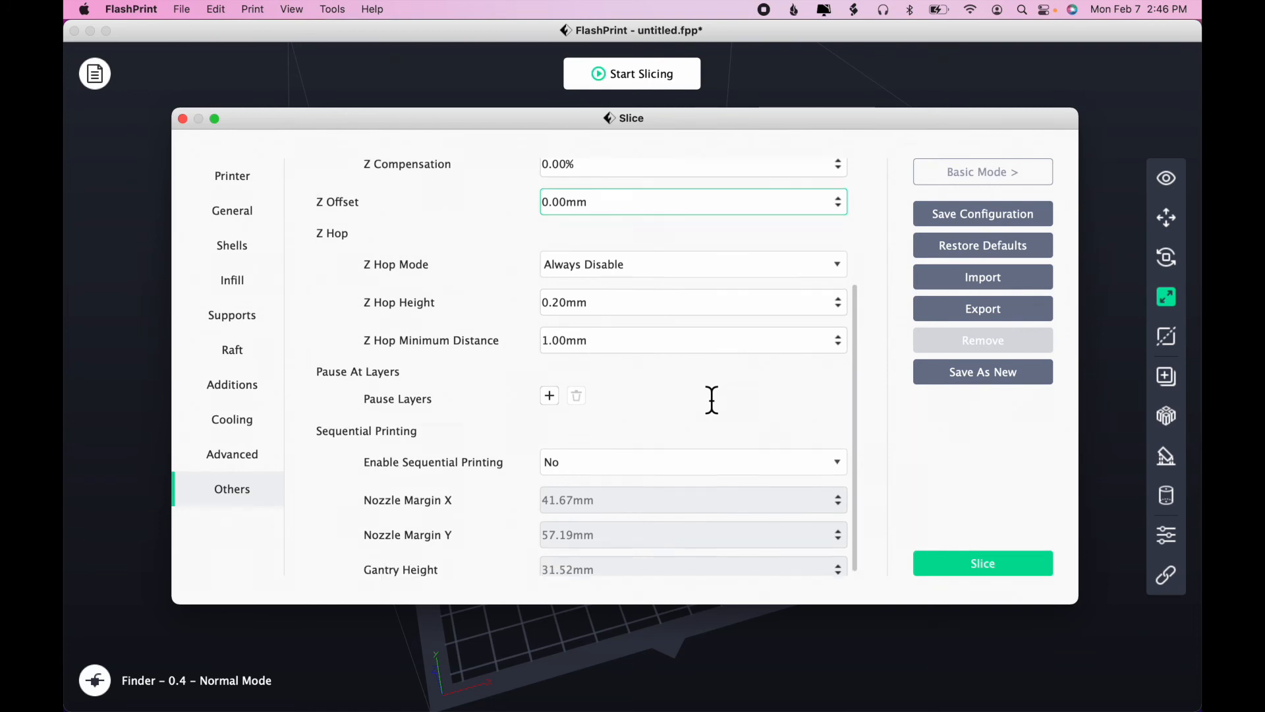
pyautogui.click(555, 396)
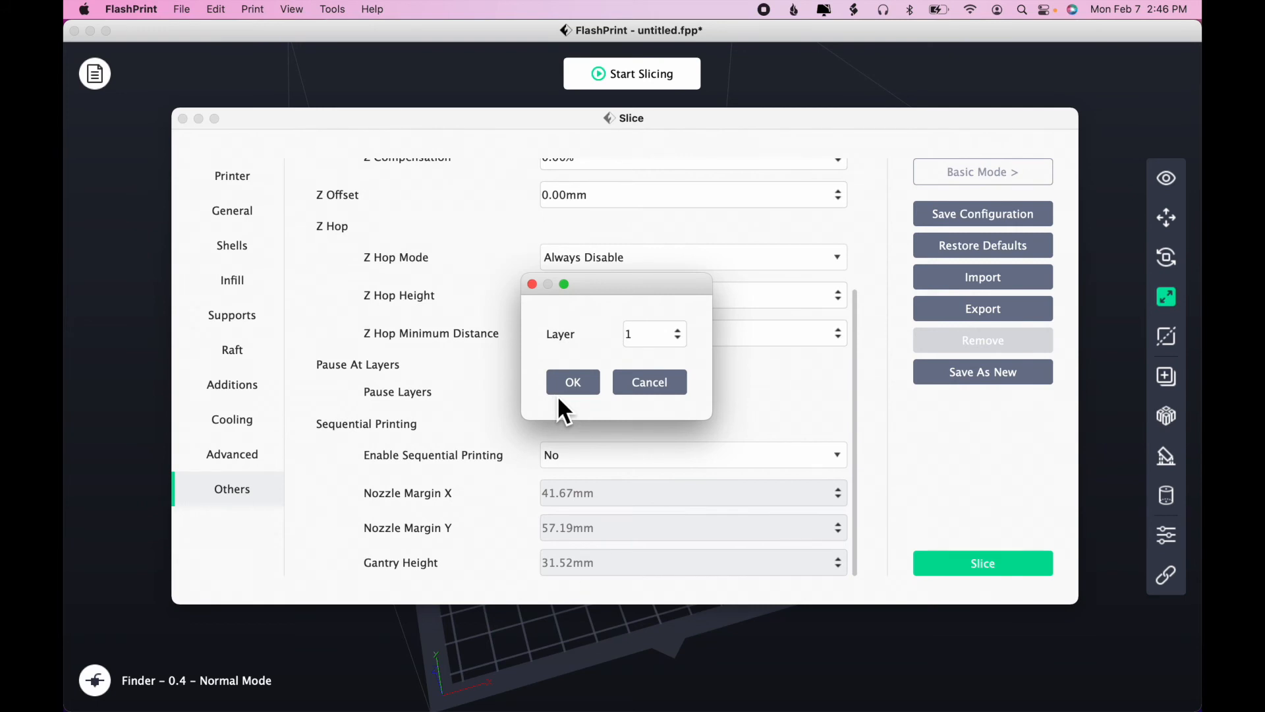
pyautogui.click(643, 384)
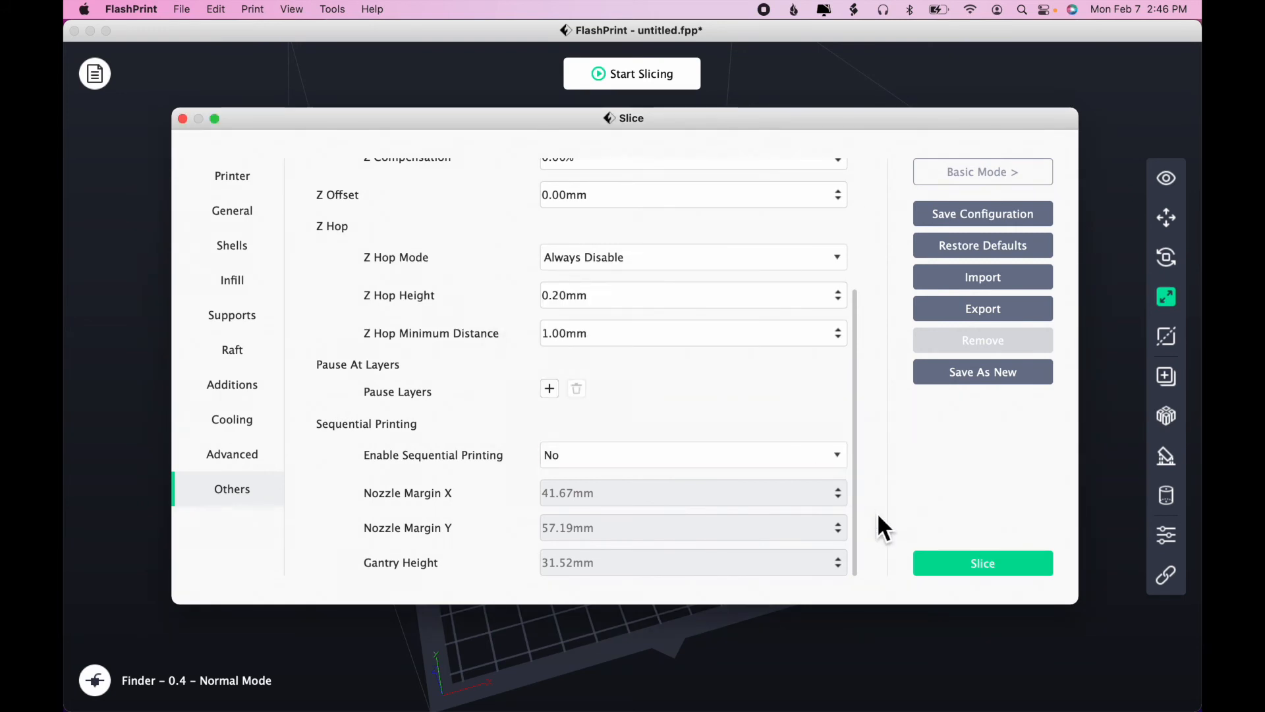
# Slice the gear and examine its layers in the slice preview to find where the raised logo begins
pyautogui.click(952, 567)
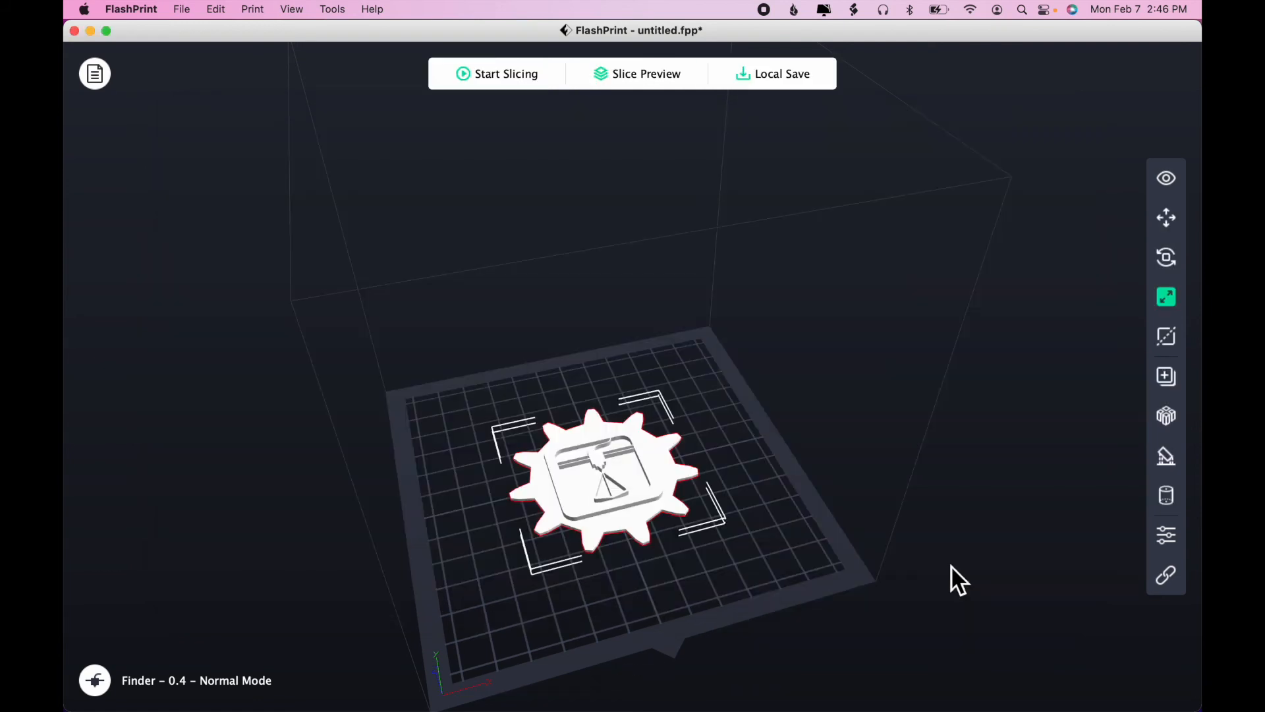
pyautogui.click(617, 76)
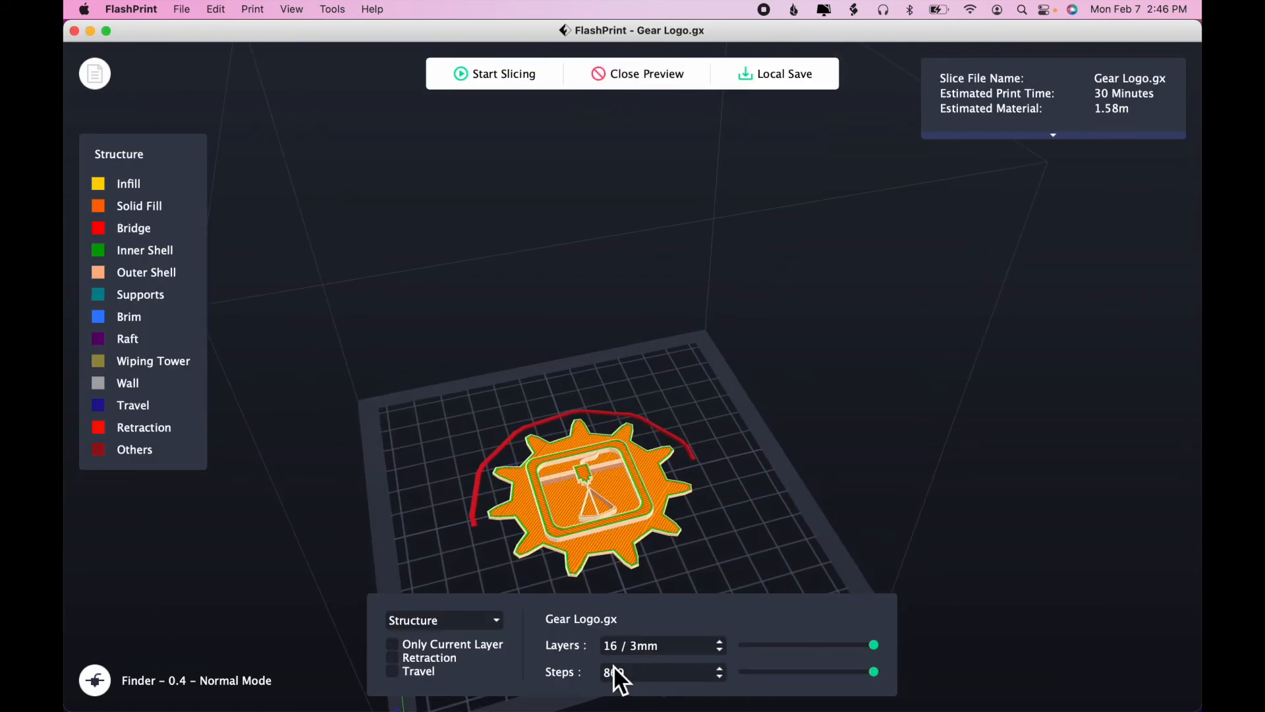
pyautogui.moveTo(876, 649); pyautogui.dragTo(801, 652)
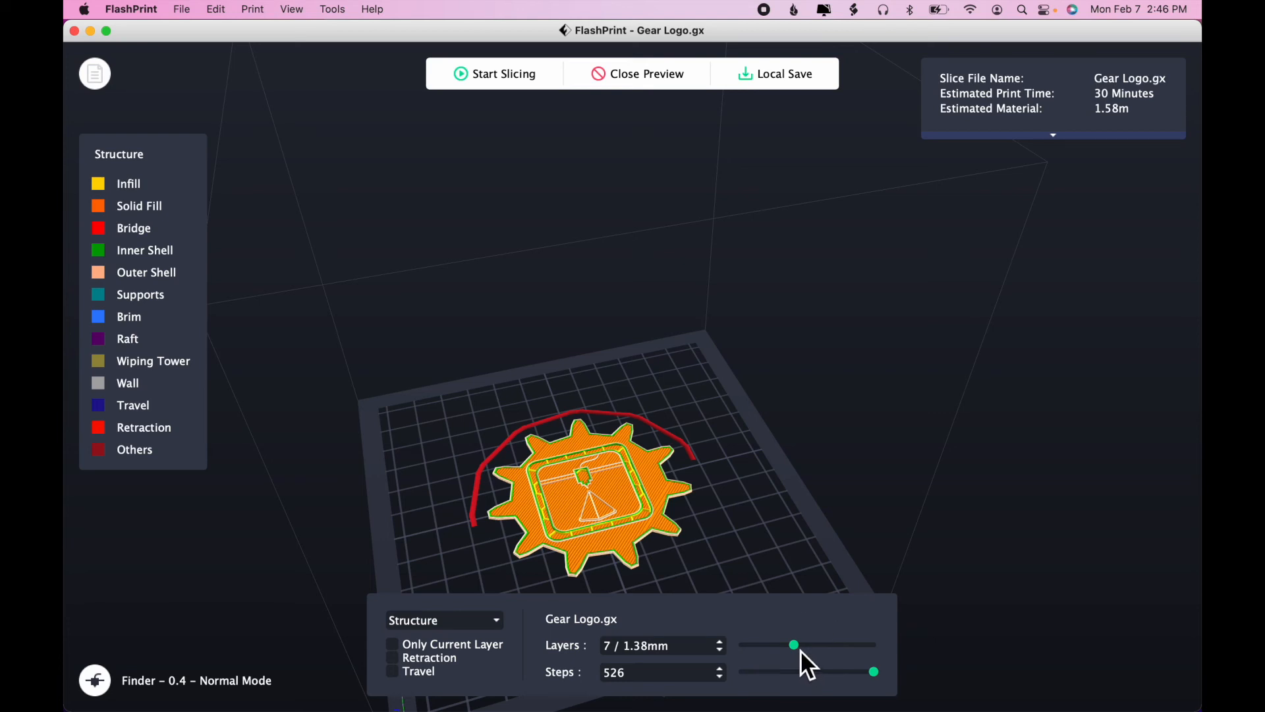
pyautogui.moveTo(800, 651); pyautogui.dragTo(764, 647)
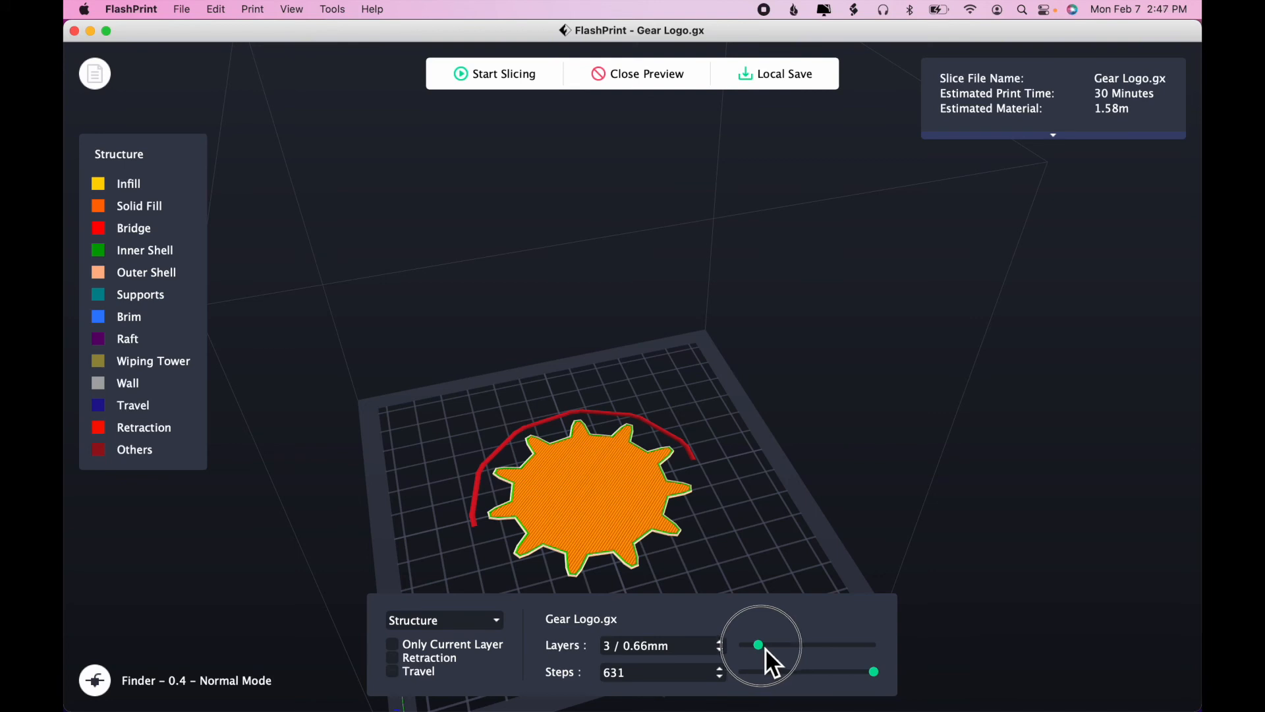
pyautogui.moveTo(765, 647); pyautogui.dragTo(787, 648)
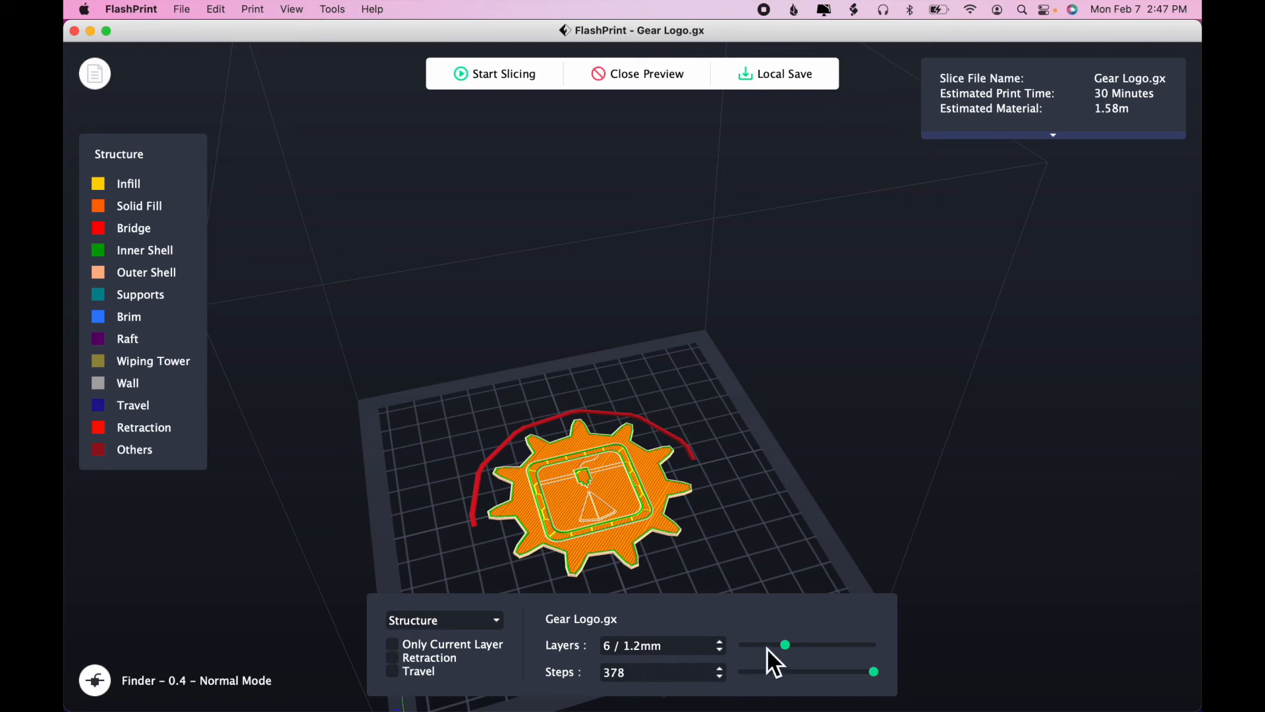
pyautogui.moveTo(791, 647); pyautogui.dragTo(804, 646)
pyautogui.click(643, 77)
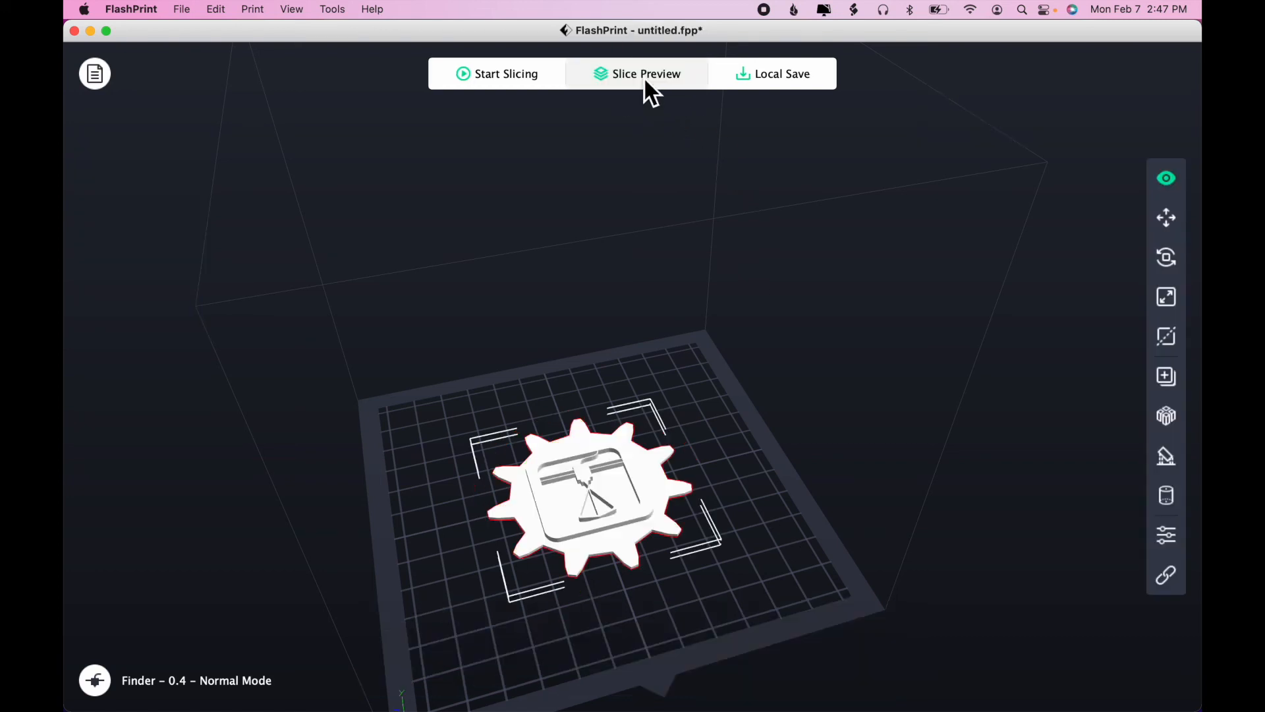
# Add a print pause at layer 8 in the slicing settings and slice the gear again
pyautogui.click(518, 79)
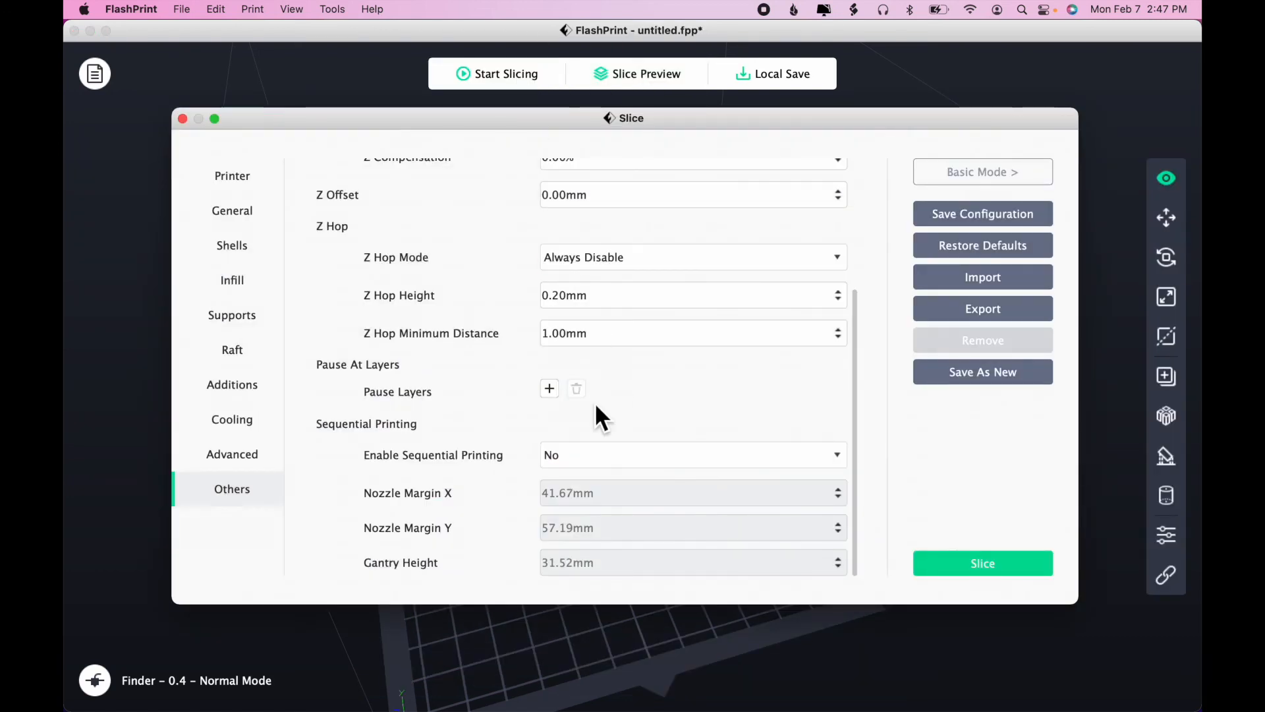
pyautogui.click(550, 389)
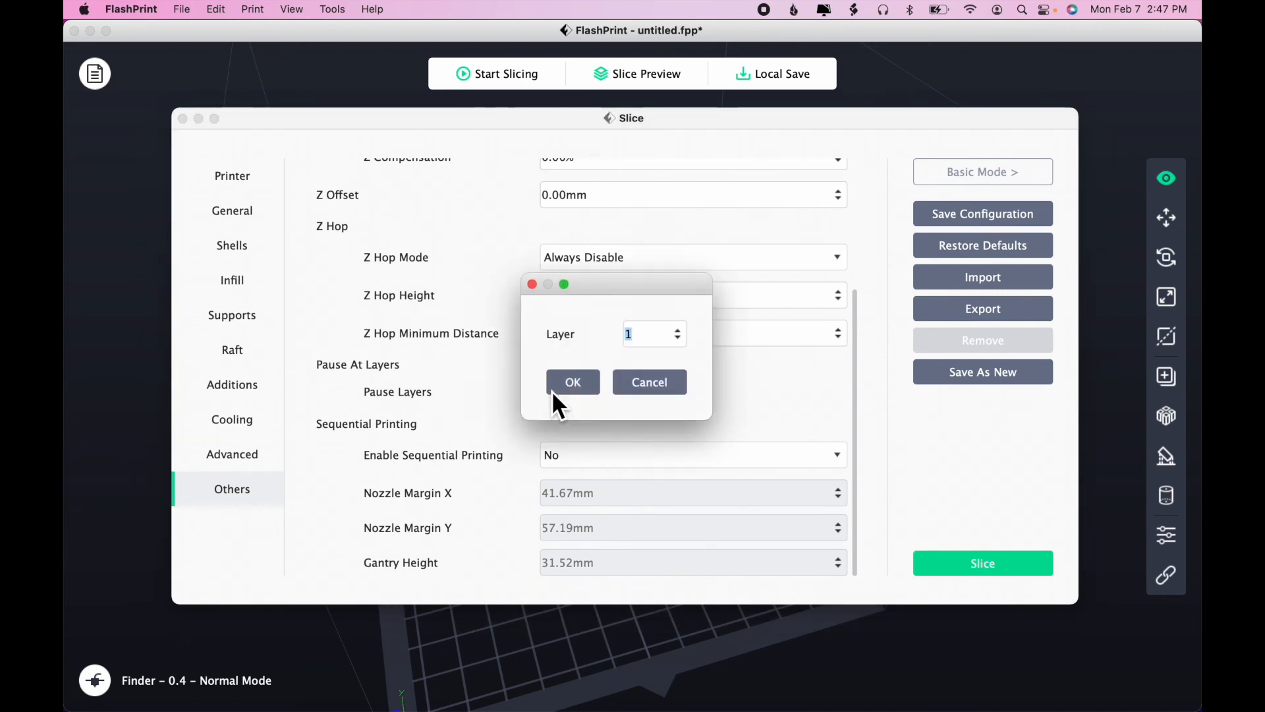
pyautogui.click(678, 331)
pyautogui.click(679, 331)
pyautogui.click(678, 331)
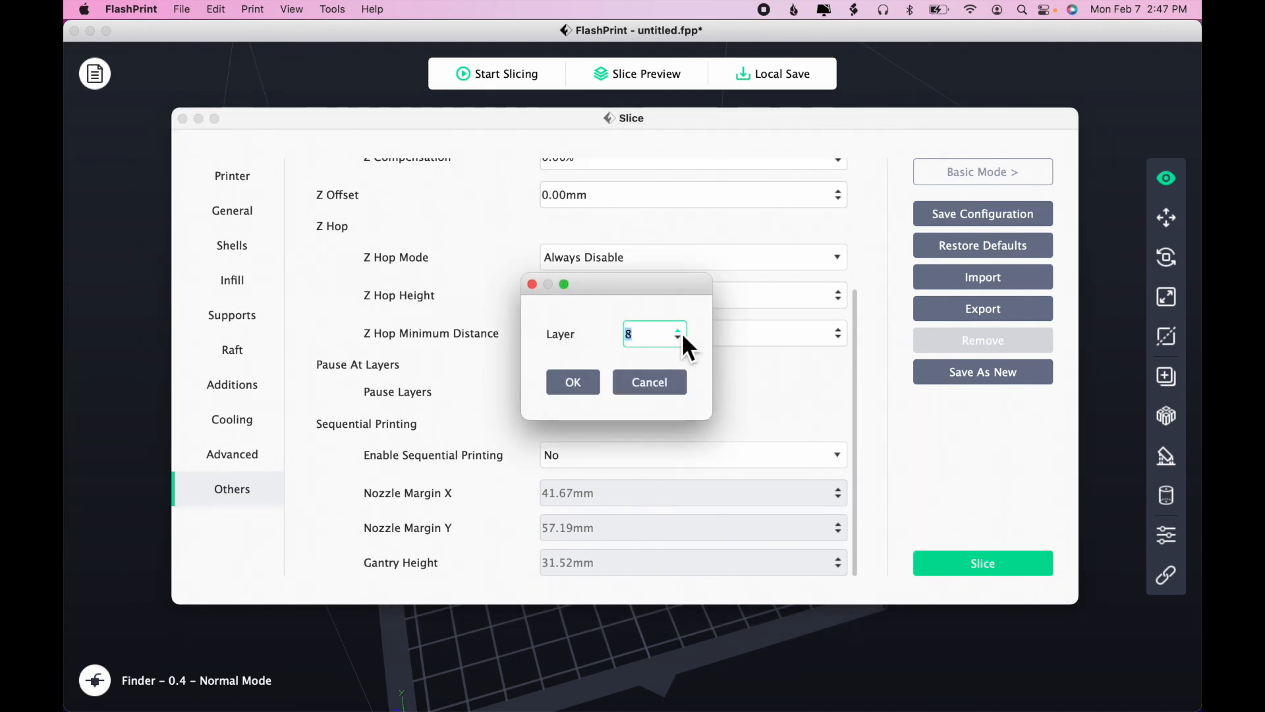
pyautogui.click(579, 391)
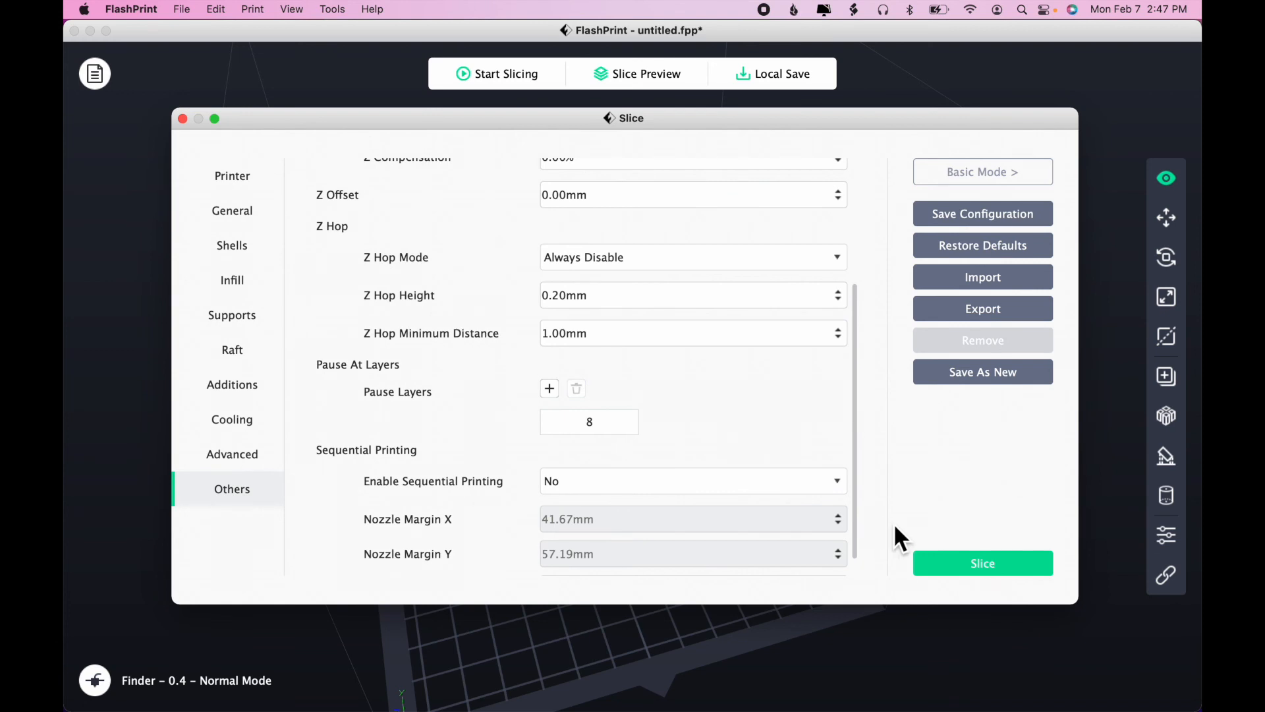
pyautogui.click(968, 564)
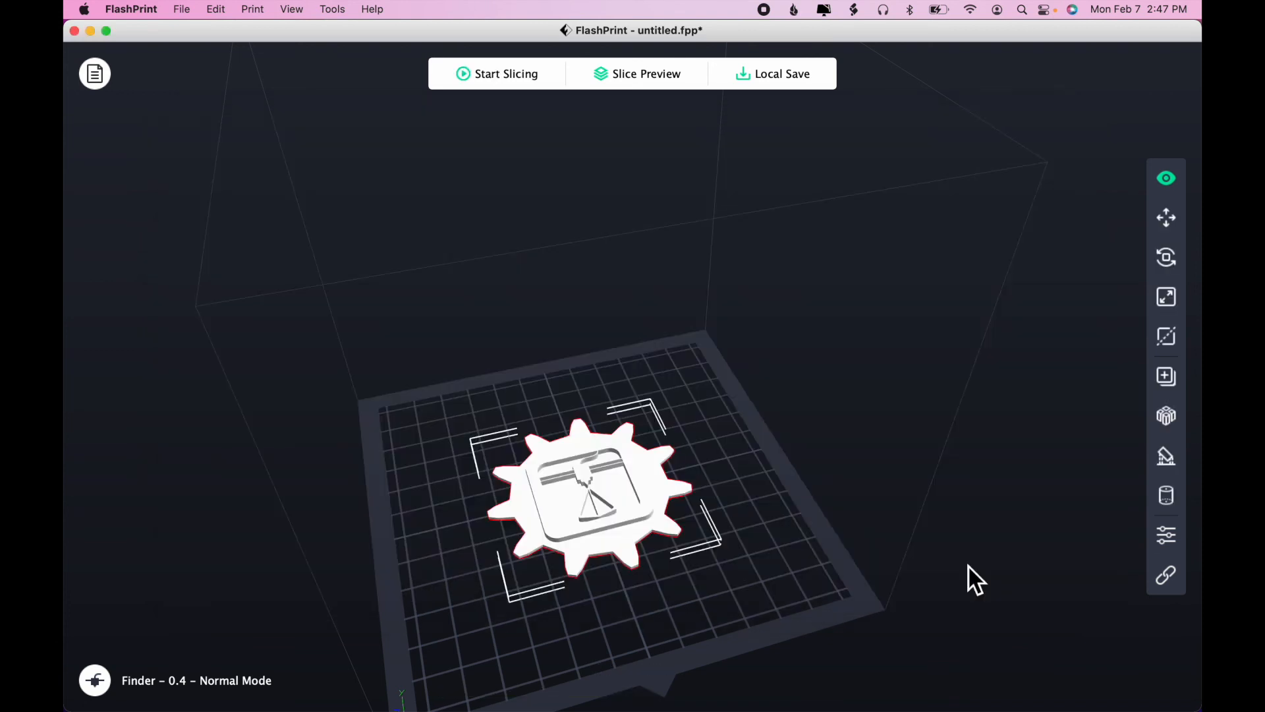
# Preview the newly sliced gear and examine its estimated print time and material use
pyautogui.click(643, 81)
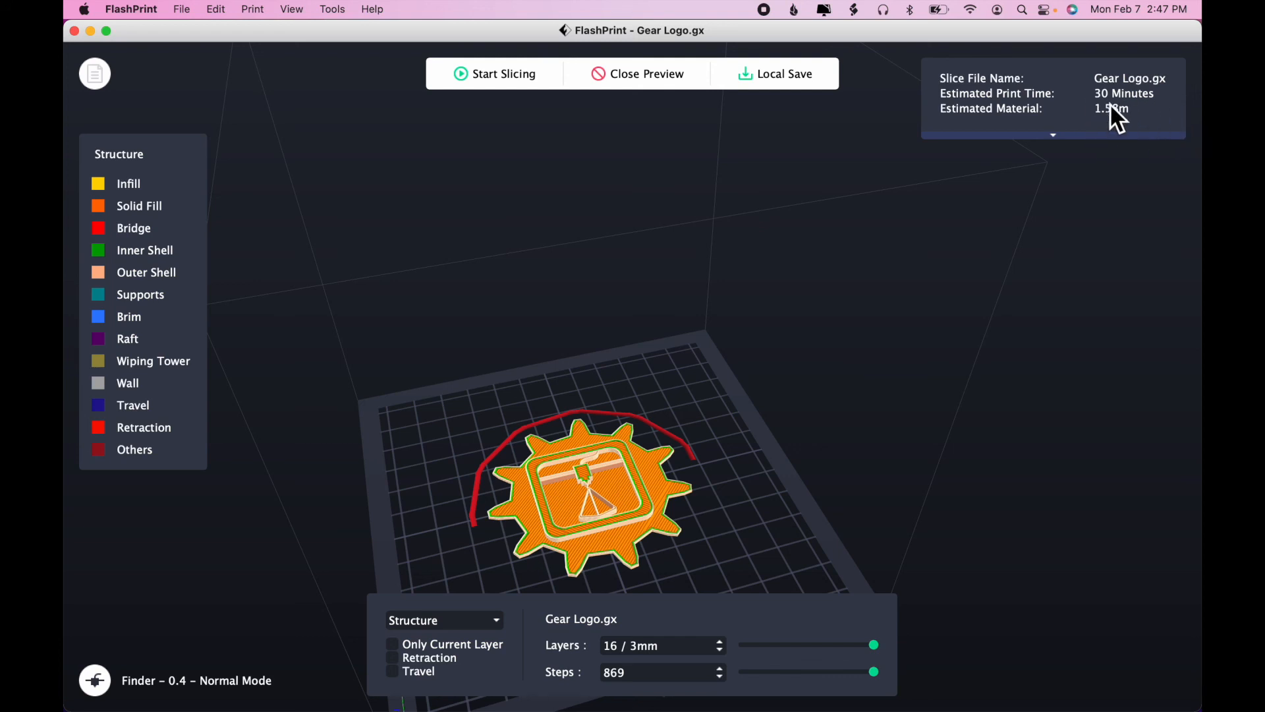
pyautogui.scroll(-2, 860, 303)
pyautogui.scroll(4, 861, 303)
pyautogui.scroll(-4, 860, 303)
pyautogui.moveTo(800, 367)
pyautogui.mouseDown(button='right')
pyautogui.moveTo(800, 345)
pyautogui.moveTo(798, 369)
pyautogui.mouseUp(button='right')
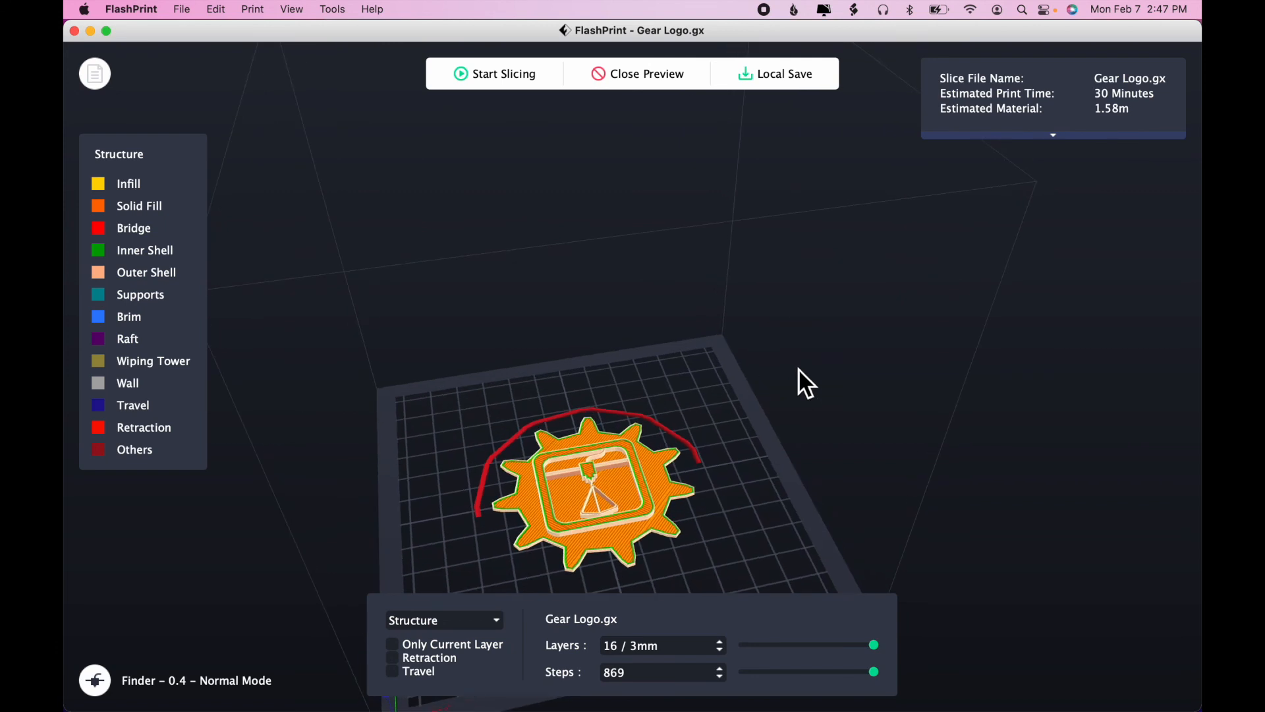
# Save the sliced file locally to the Downloads folder in .gx format as Gear_Logo_30m
pyautogui.click(786, 78)
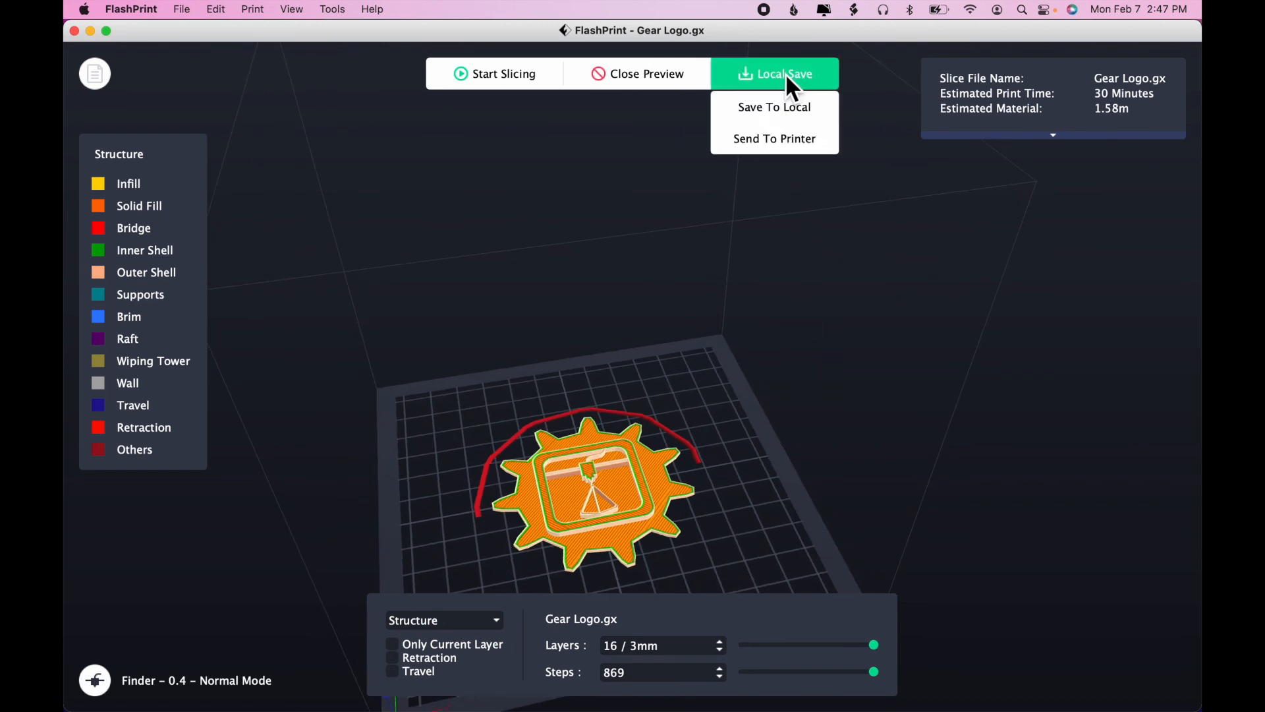
pyautogui.click(800, 107)
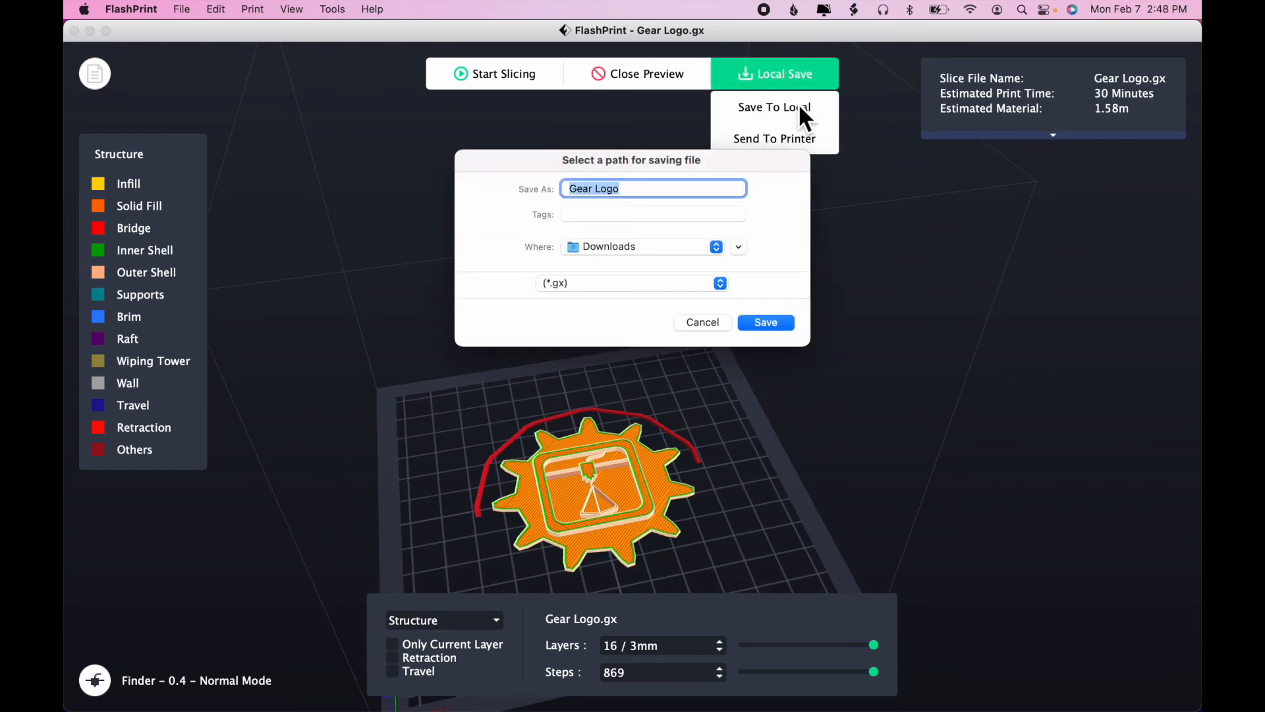
pyautogui.click(596, 190)
pyautogui.press('BackSpace')
pyautogui.write('_')
pyautogui.click(662, 191)
pyautogui.write('_30m')
pyautogui.click(776, 323)
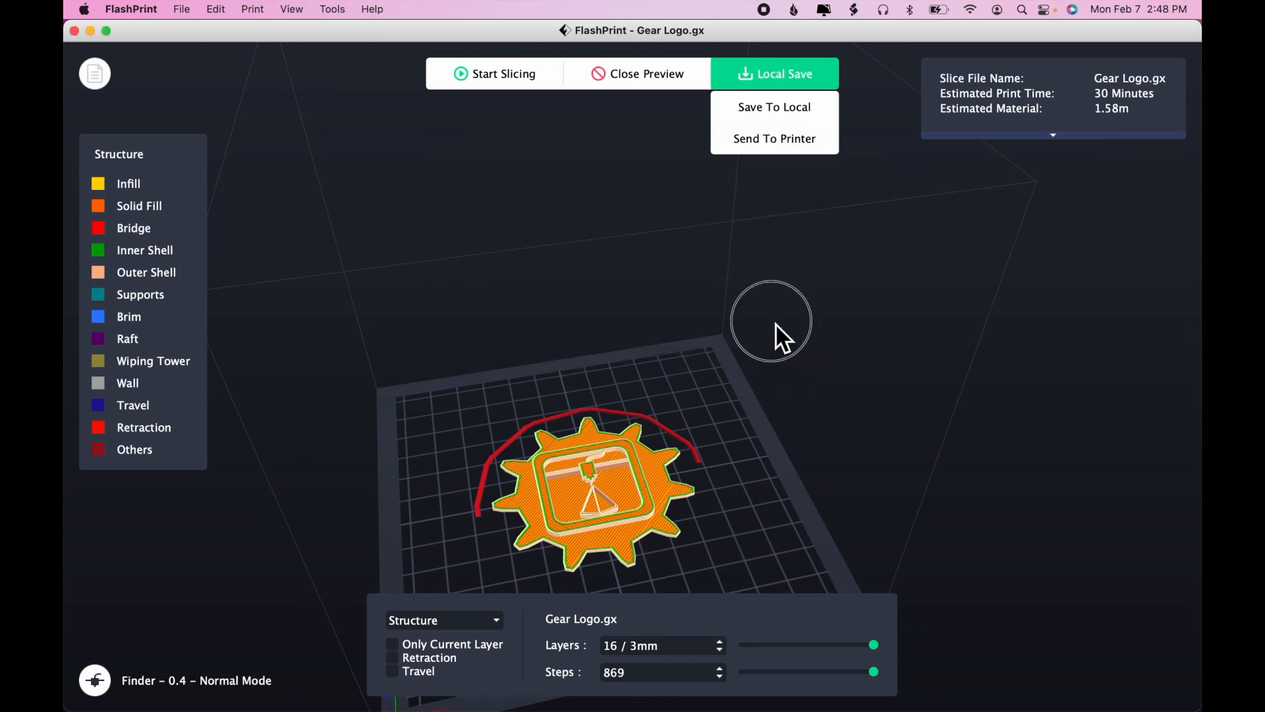
pyautogui.click(782, 76)
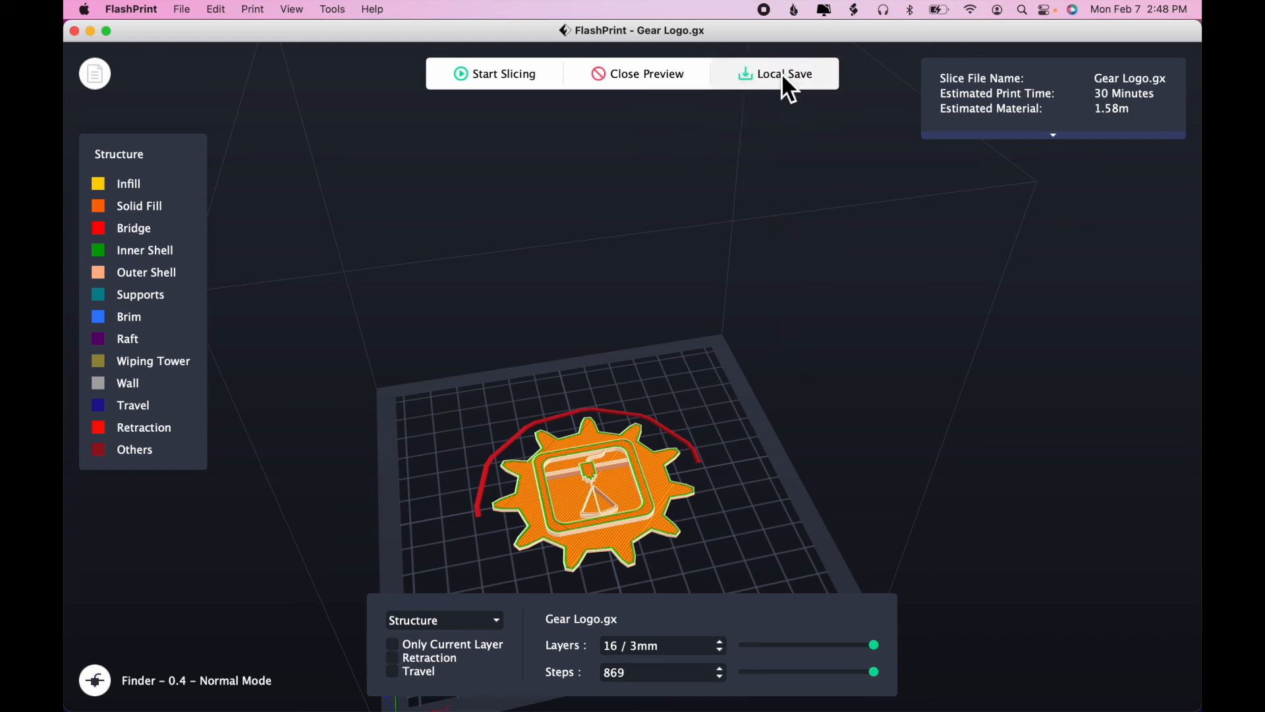